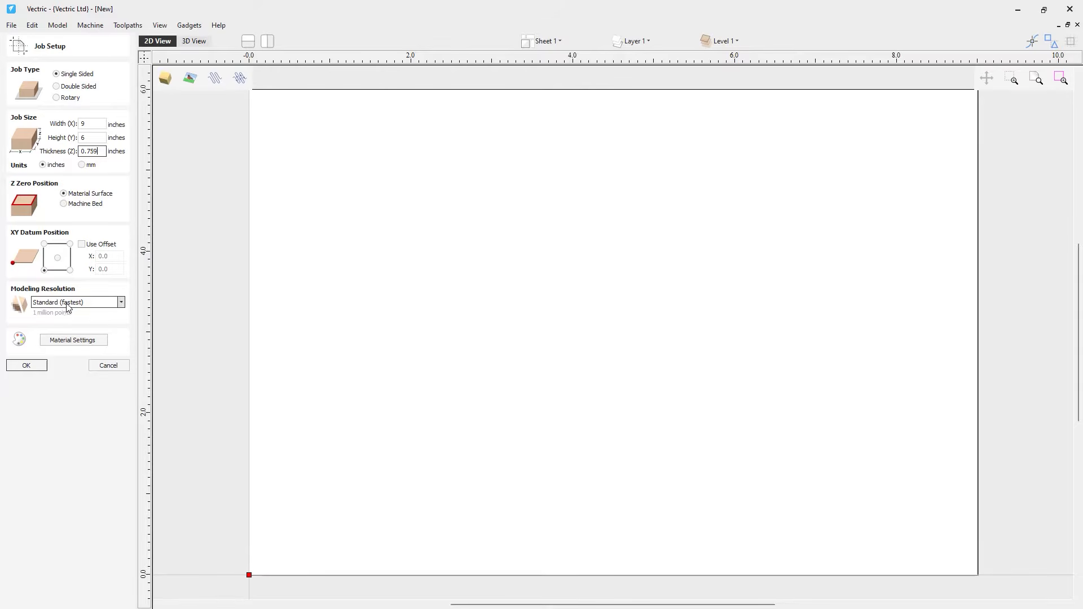
Set the modeling resolution to Very High (7 x Slower) and the material appearance to Canadian Maple, and accept the job setup
{"action": "left_click", "coordinate": [67, 305]}
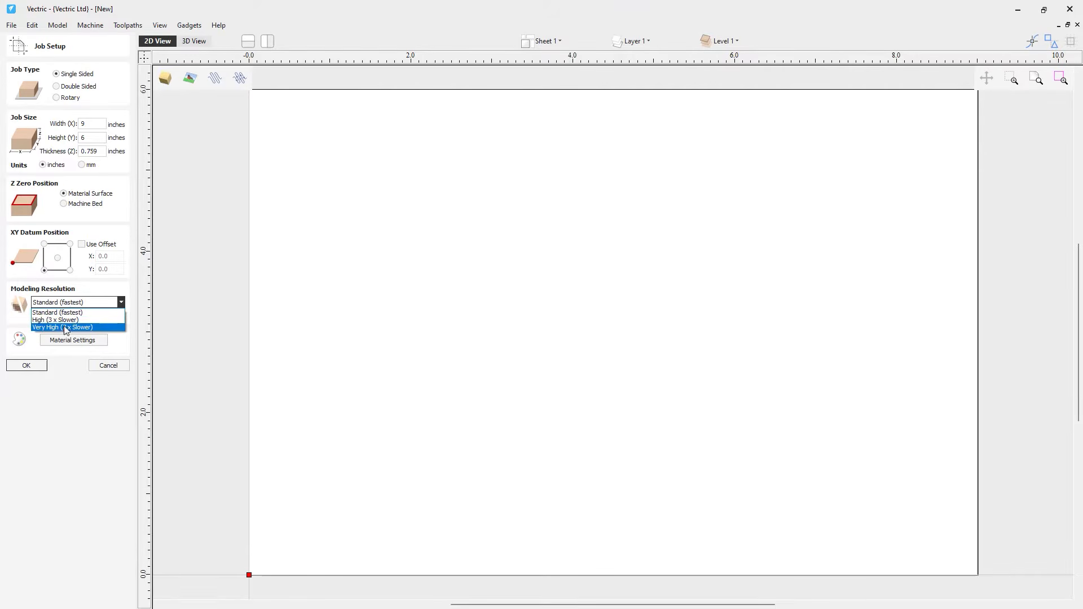
{"action": "left_click", "coordinate": [64, 328]}
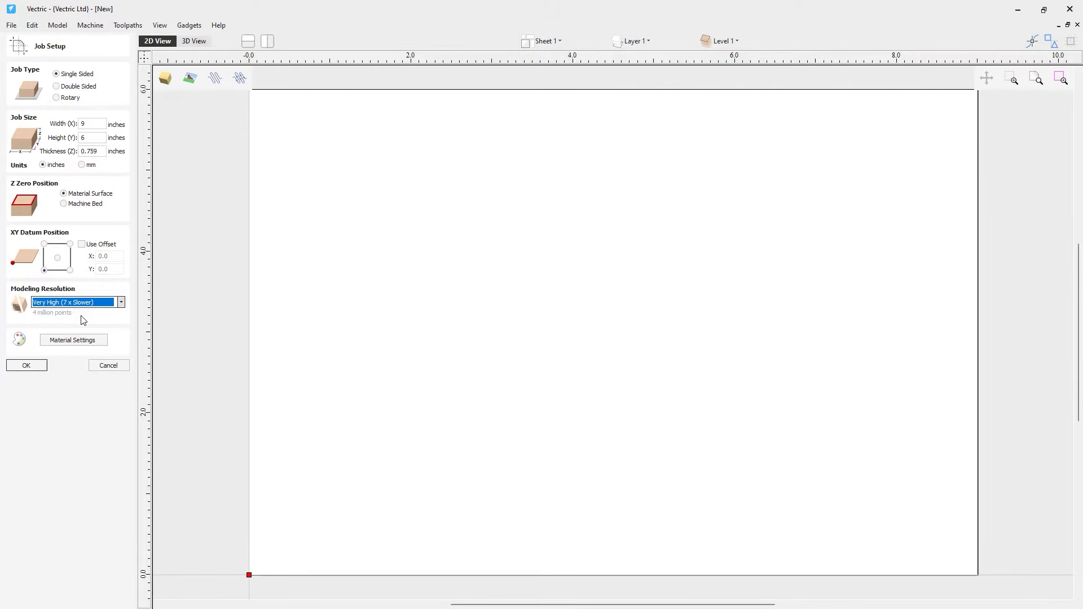
{"action": "left_click", "coordinate": [72, 340]}
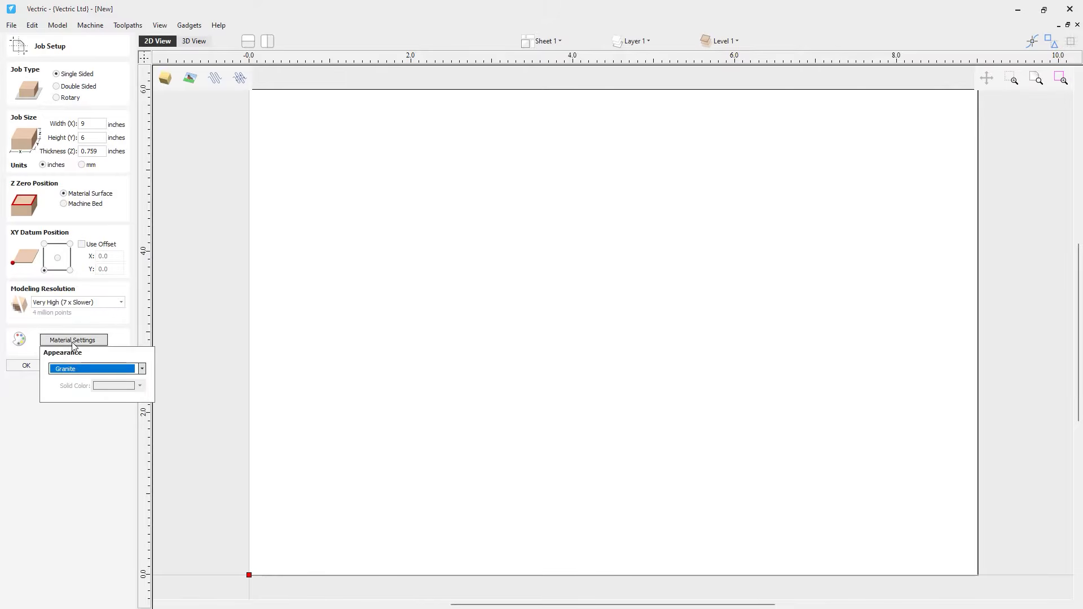
{"action": "left_click", "coordinate": [142, 369]}
{"action": "scroll", "coordinate": [121, 416], "scroll_direction": "up", "scroll_amount": 4}
{"action": "scroll", "coordinate": [122, 416], "scroll_direction": "up", "scroll_amount": 7}
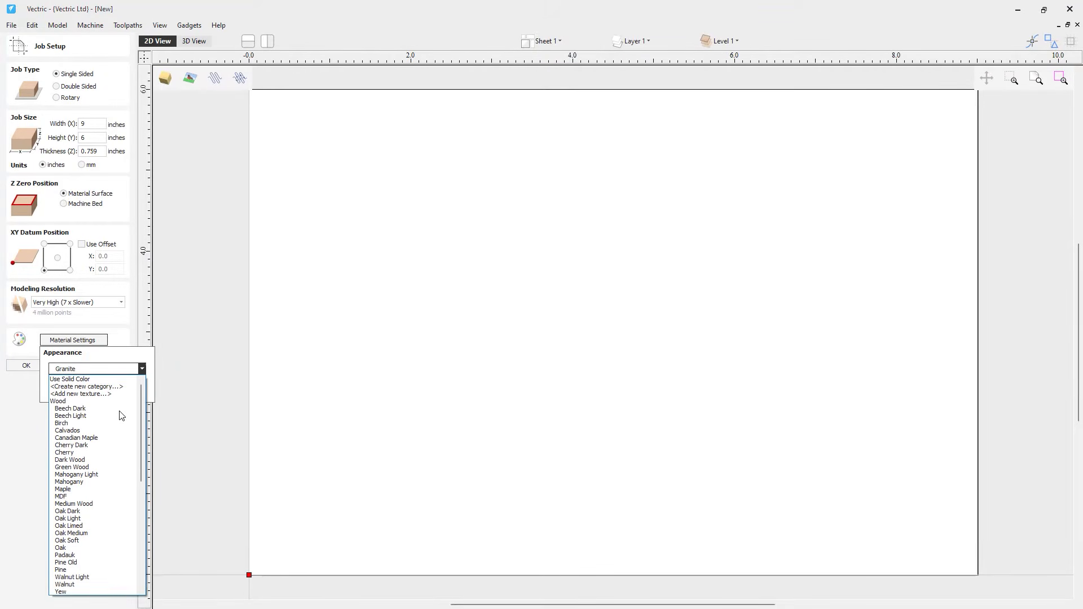
{"action": "left_click", "coordinate": [102, 438]}
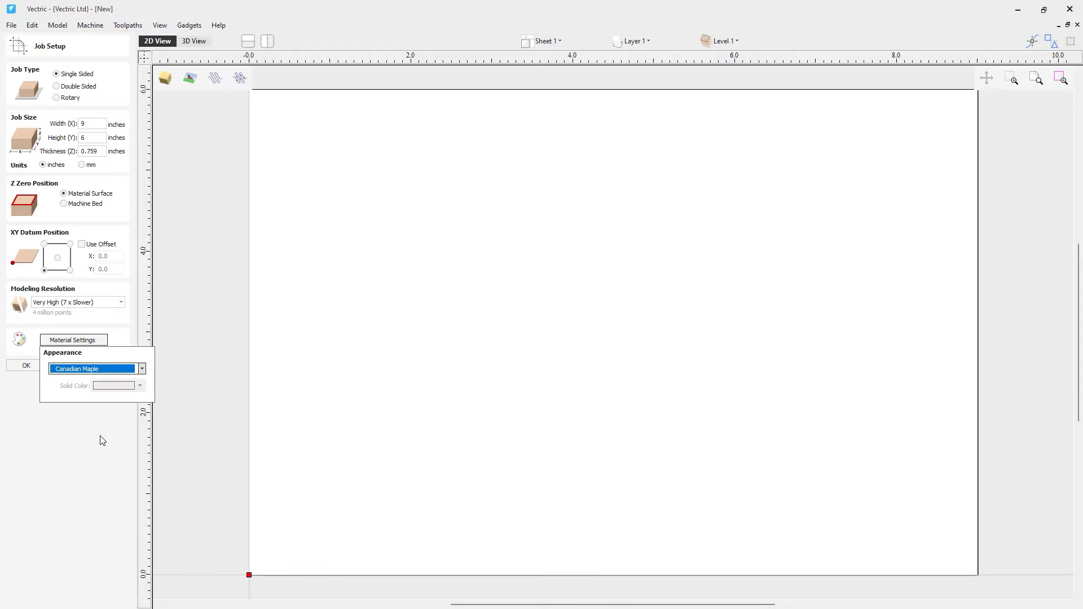
{"action": "left_click", "coordinate": [24, 345]}
{"action": "left_click", "coordinate": [30, 367]}
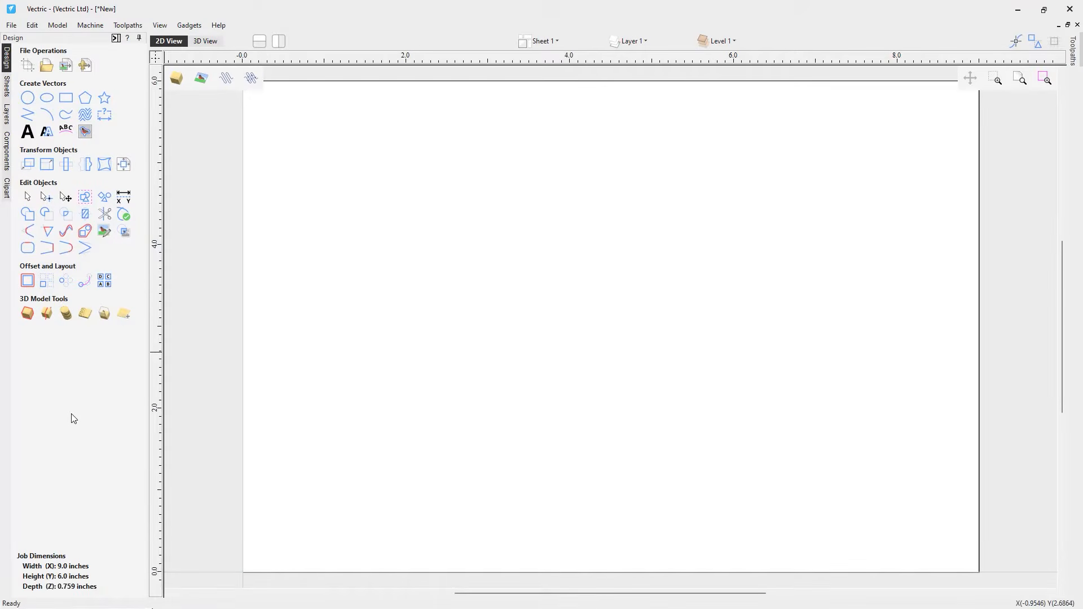
Switch to the 3D view and add the plain magnolia flower from the Plants & Fruit clipart folder
{"action": "left_click", "coordinate": [206, 41]}
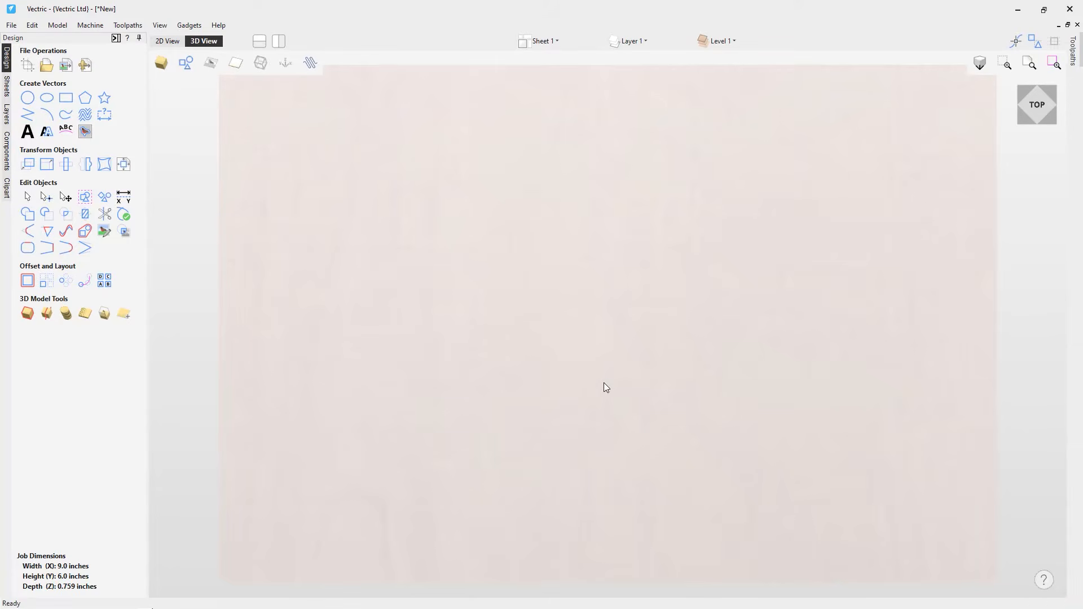
{"action": "left_click_drag", "start_coordinate": [596, 395], "coordinate": [636, 237]}
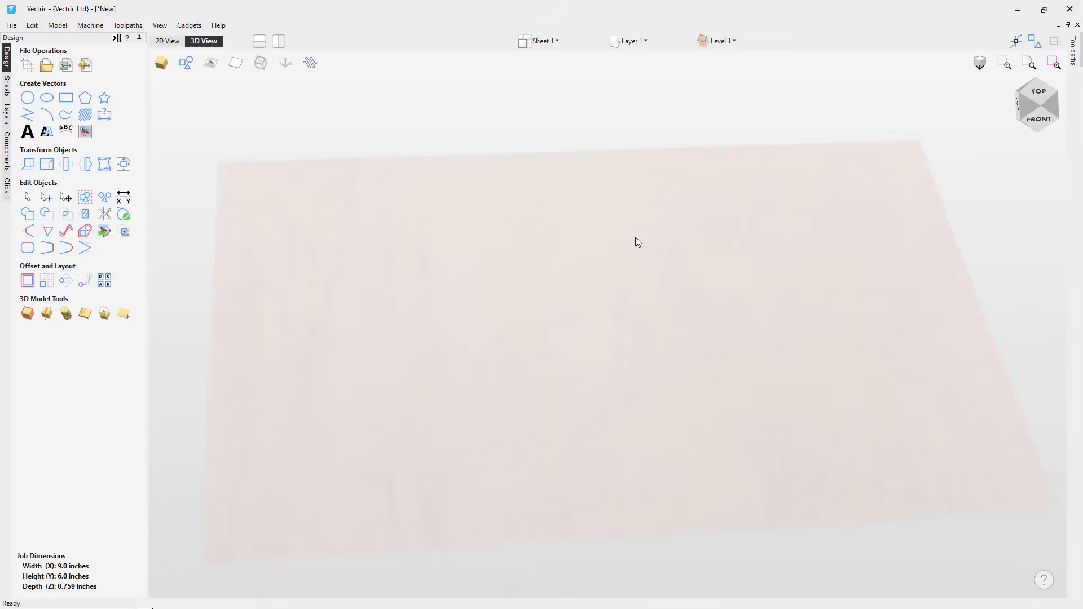
{"action": "left_click", "coordinate": [1034, 110]}
{"action": "mouse_move", "coordinate": [1032, 111]}
{"action": "left_mouse_down"}
{"action": "mouse_move", "coordinate": [1052, 95]}
{"action": "mouse_move", "coordinate": [1044, 111]}
{"action": "mouse_move", "coordinate": [1041, 102]}
{"action": "left_mouse_up"}
{"action": "left_click", "coordinate": [1041, 102]}
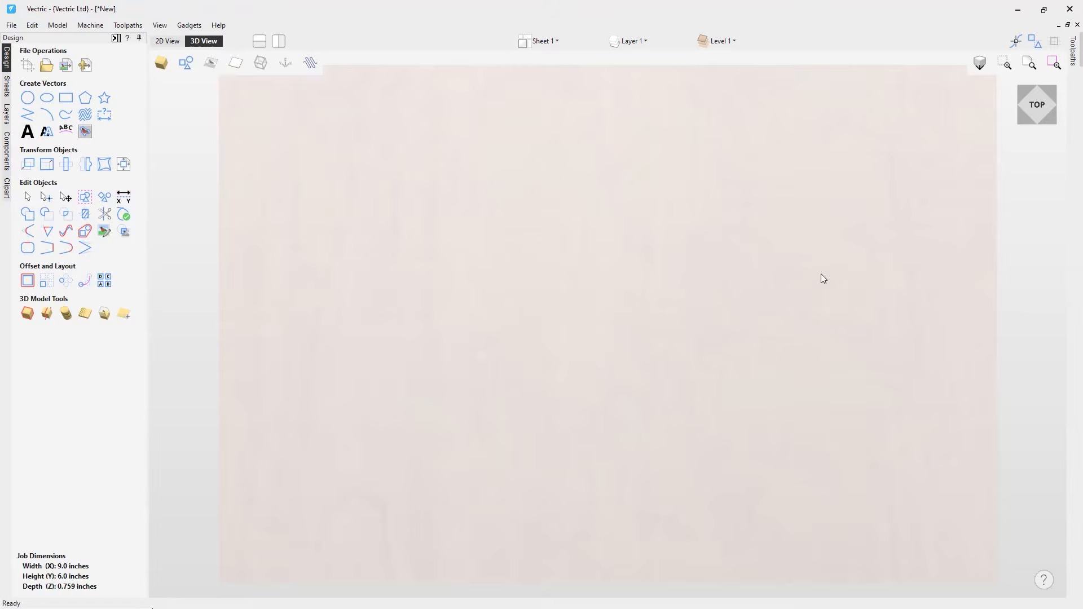
{"action": "left_click", "coordinate": [7, 190]}
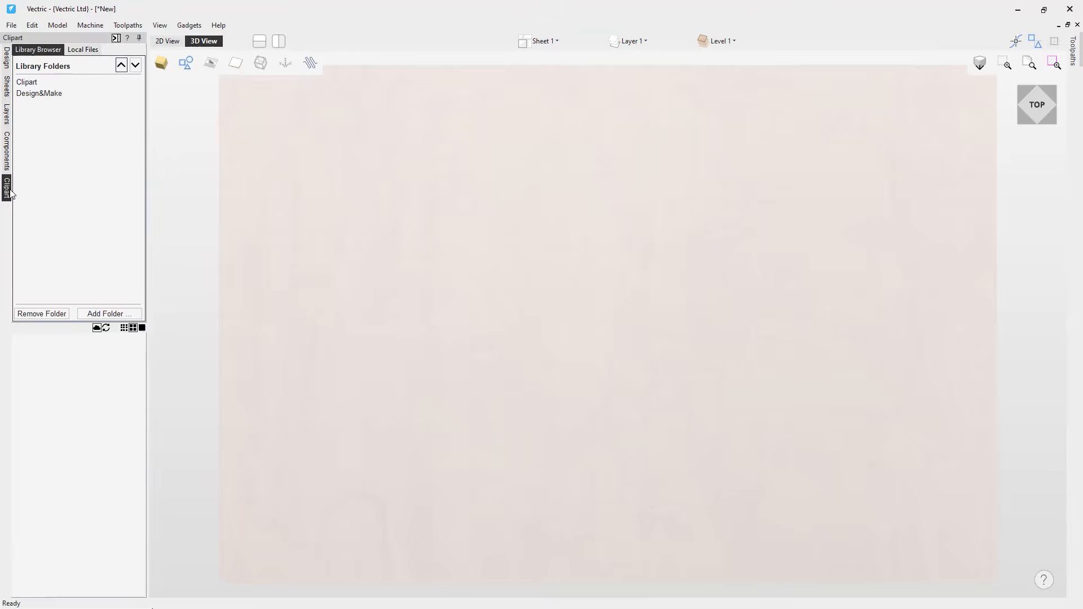
{"action": "left_click", "coordinate": [27, 83]}
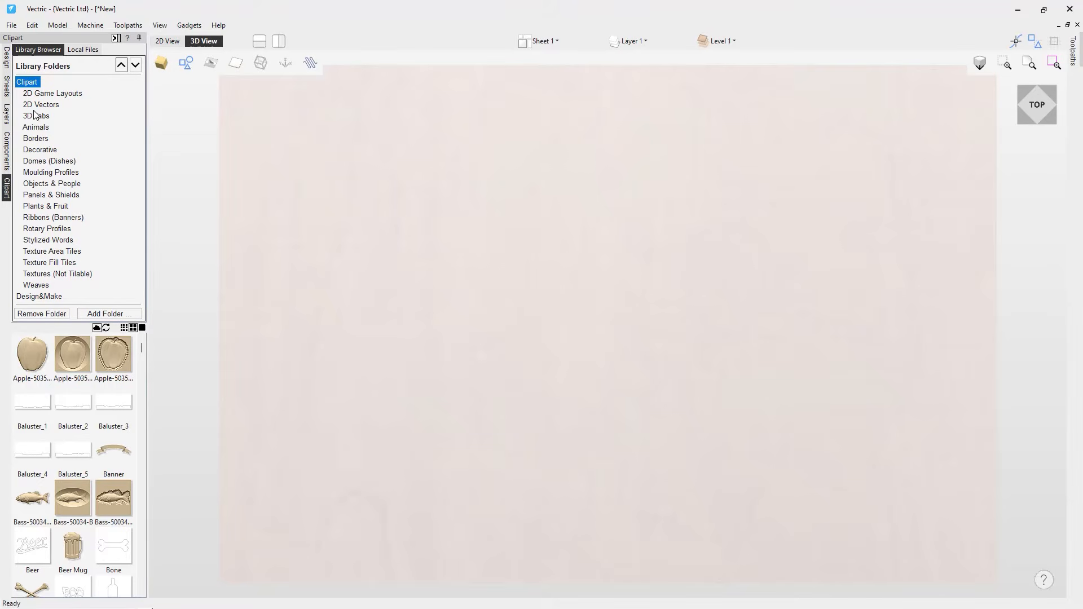
{"action": "left_click", "coordinate": [40, 207]}
{"action": "scroll", "coordinate": [97, 518], "scroll_direction": "down", "scroll_amount": 2}
{"action": "scroll", "coordinate": [97, 518], "scroll_direction": "down", "scroll_amount": 1}
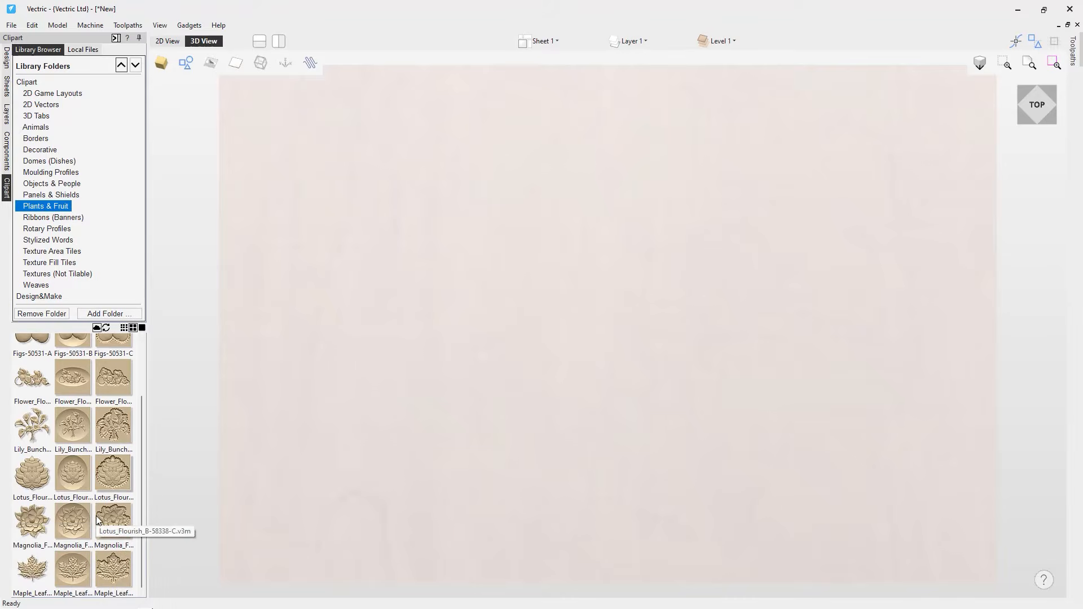
{"action": "double_click", "coordinate": [32, 528]}
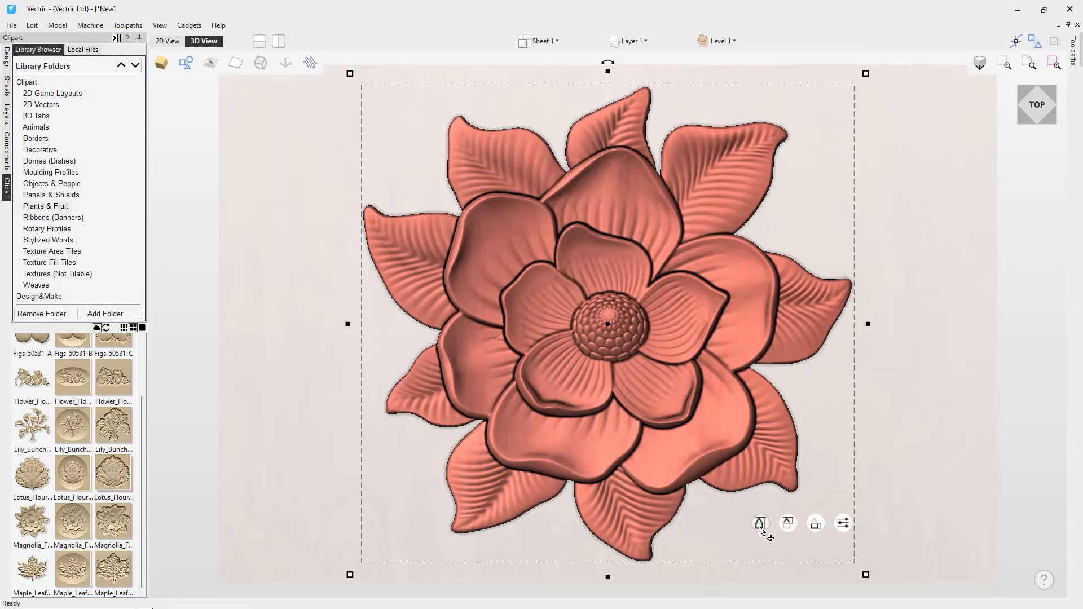
Scale the magnolia component proportionally to a width of 5.5 inches
{"action": "mouse_move", "coordinate": [868, 575]}
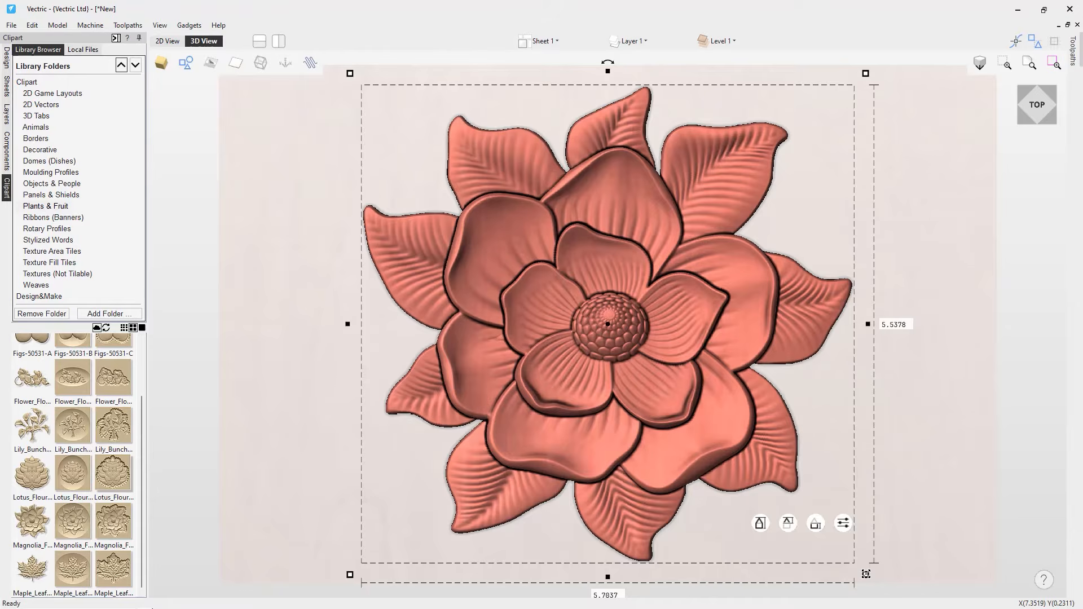
{"action": "left_click", "coordinate": [866, 575]}
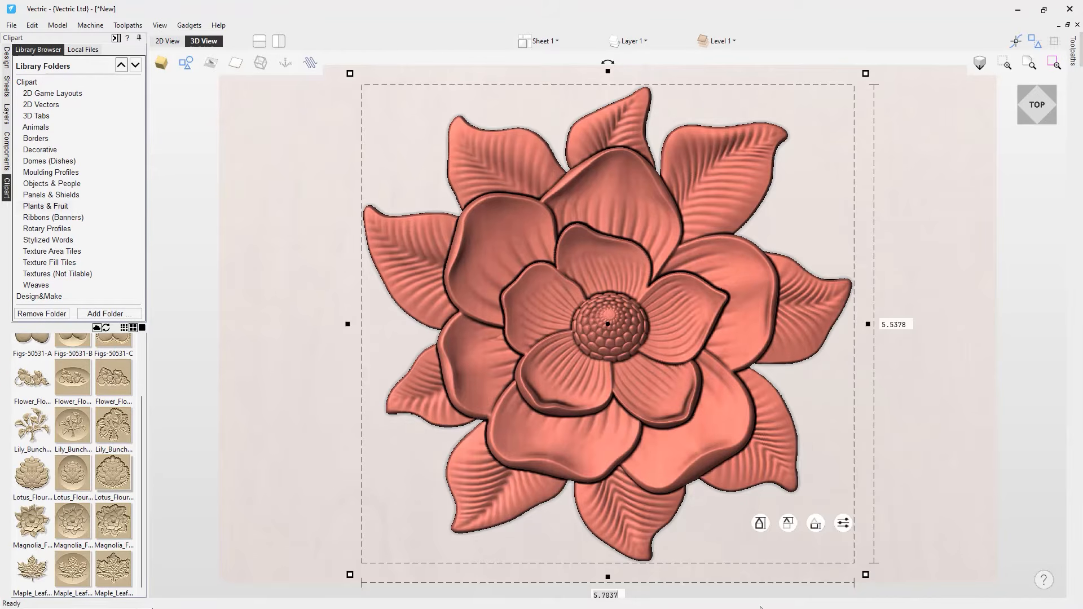
{"action": "key", "text": "BackSpace"}
{"action": "key", "text": "BackSpace"}
{"action": "key", "text": "BackSpace"}
{"action": "key", "text": "BackSpace"}
{"action": "key", "text": "BackSpace"}
{"action": "type", "text": "."}
{"action": "key", "text": "Return"}
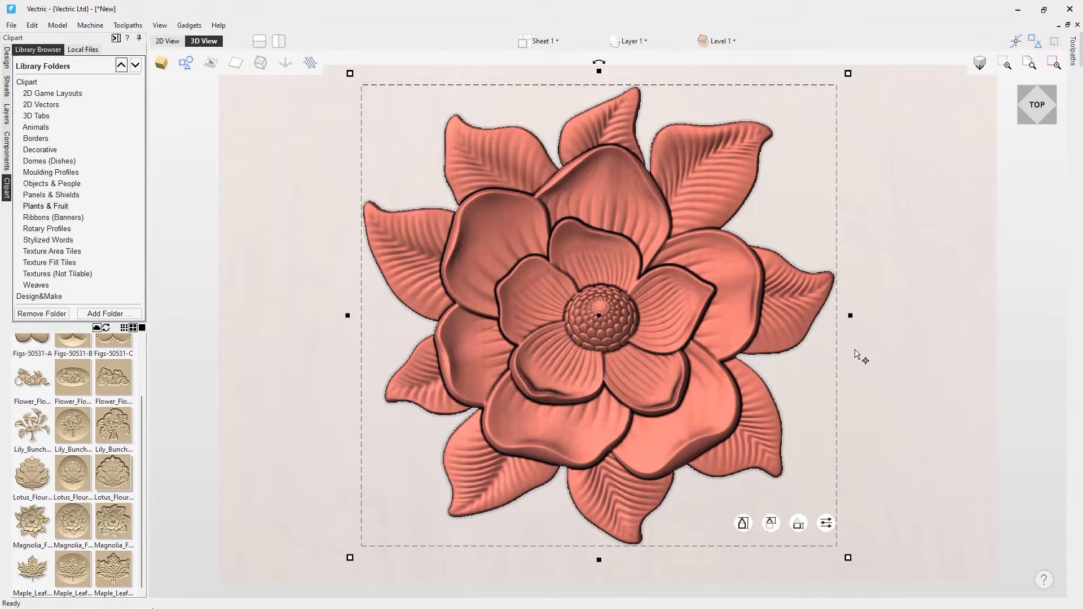
{"action": "left_click", "coordinate": [850, 558]}
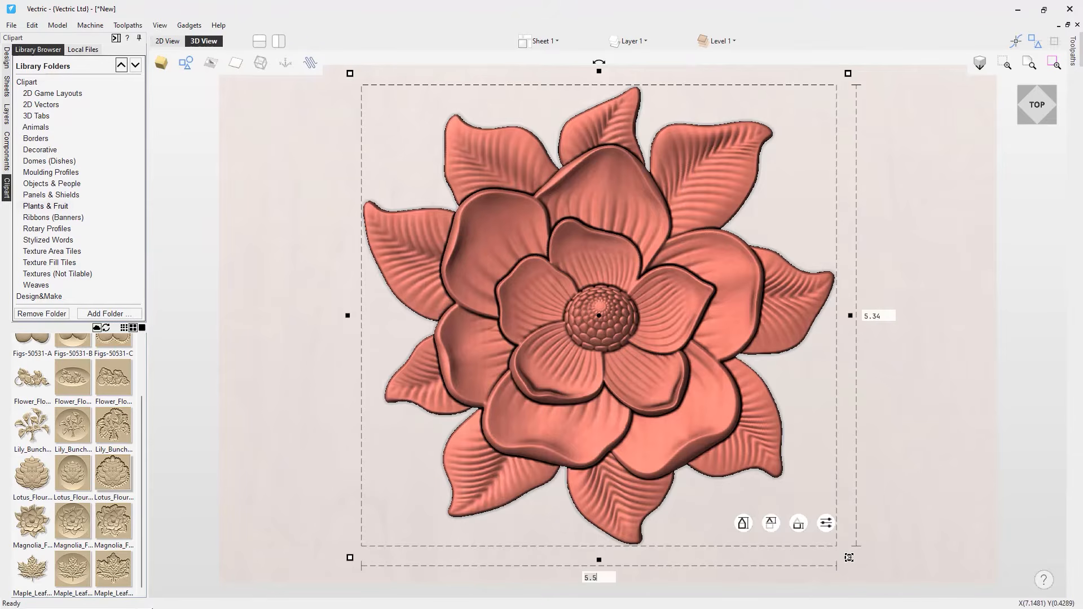
{"action": "key", "text": "Tab"}
{"action": "left_click", "coordinate": [891, 508]}
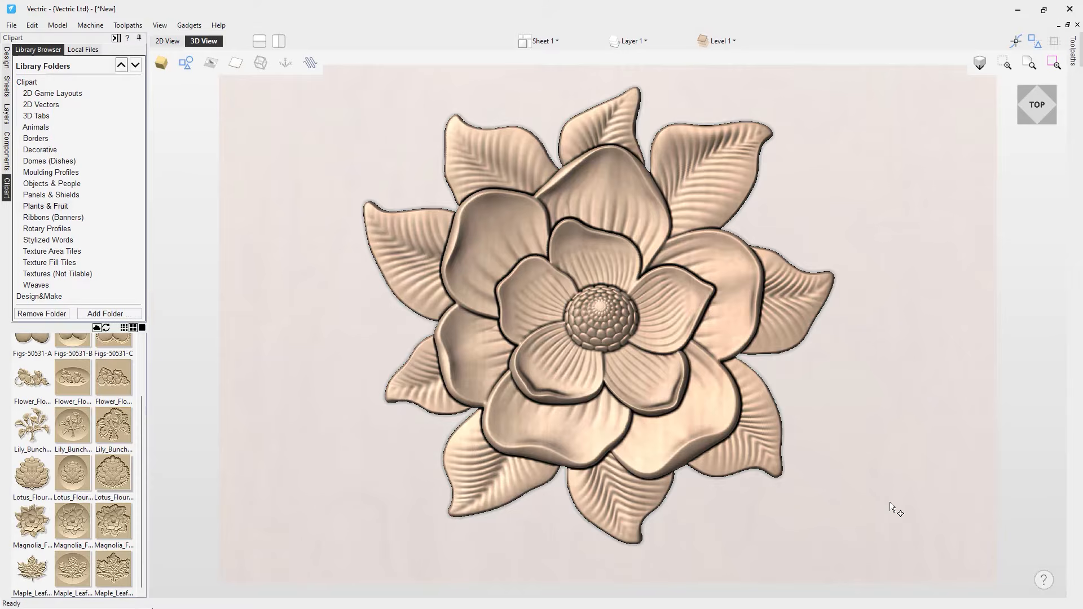
Add the Banner clipart from the Ribbons (Banners) folder and rotate it half a turn
{"action": "left_click_drag", "start_coordinate": [505, 570], "coordinate": [510, 470]}
{"action": "left_click_drag", "start_coordinate": [994, 455], "coordinate": [951, 259]}
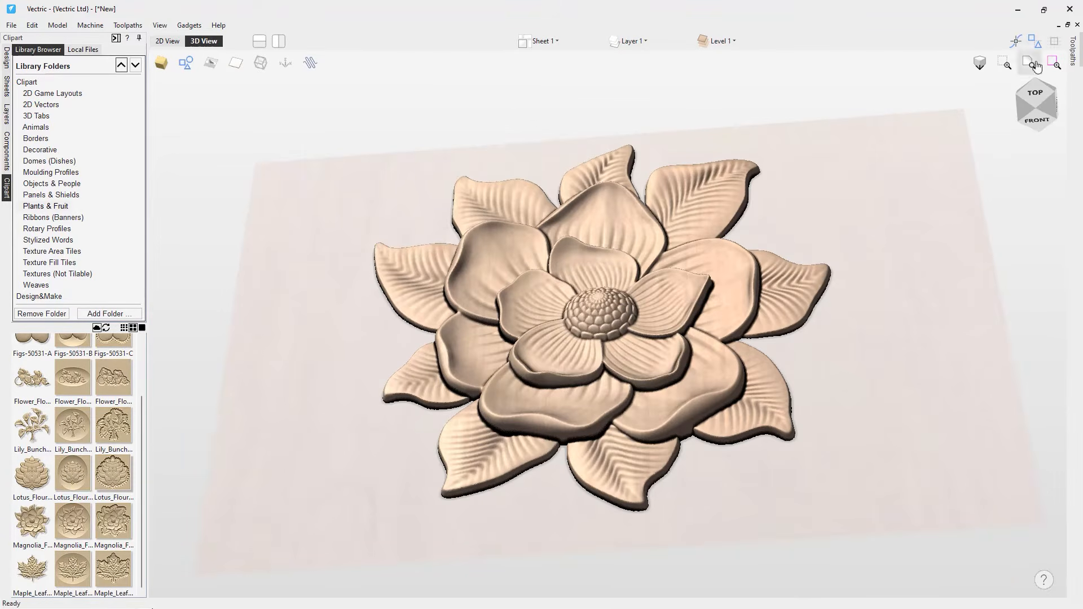
{"action": "left_click", "coordinate": [1040, 92]}
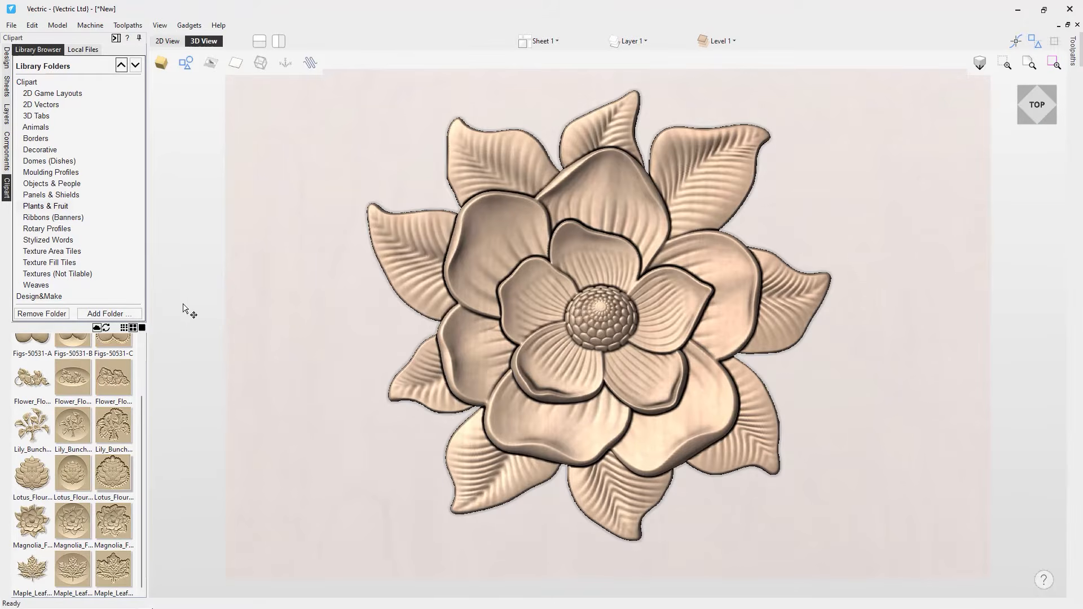
{"action": "left_click", "coordinate": [39, 219]}
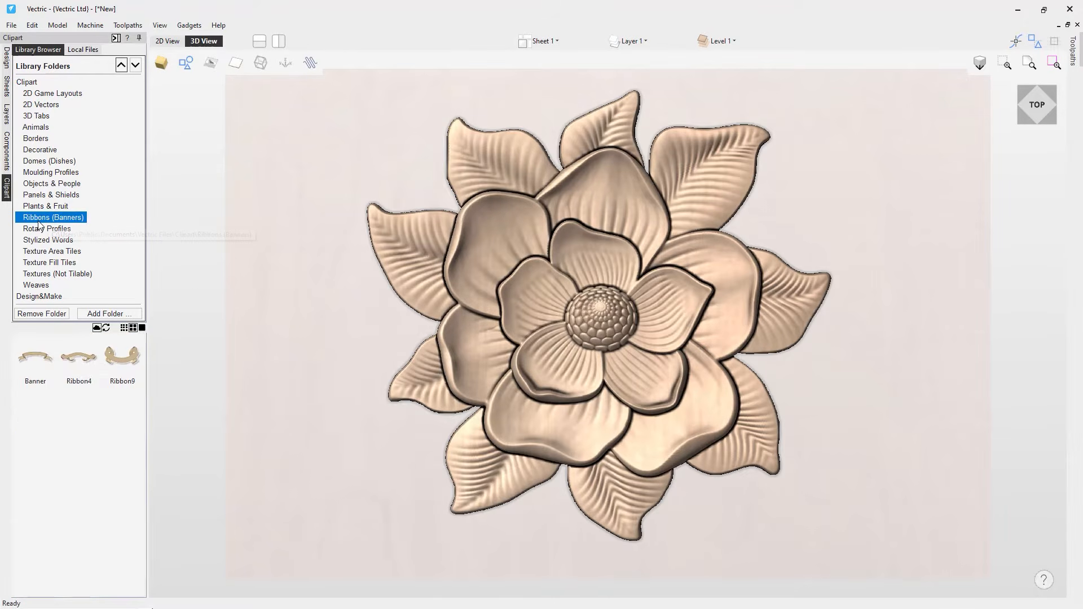
{"action": "double_click", "coordinate": [36, 358]}
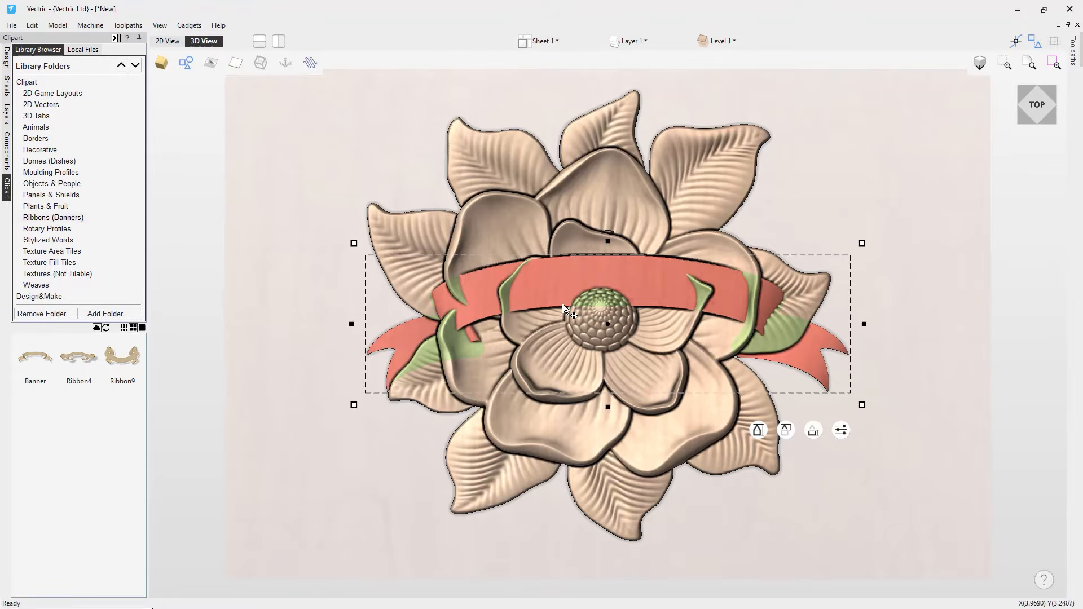
{"action": "mouse_move", "coordinate": [612, 228]}
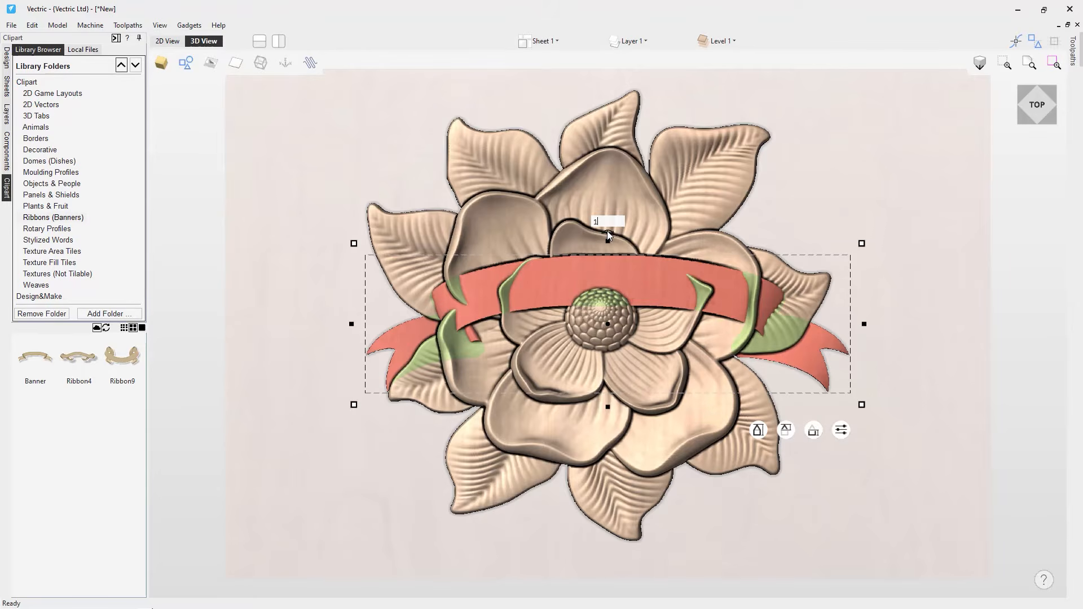
{"action": "key", "text": "Return"}
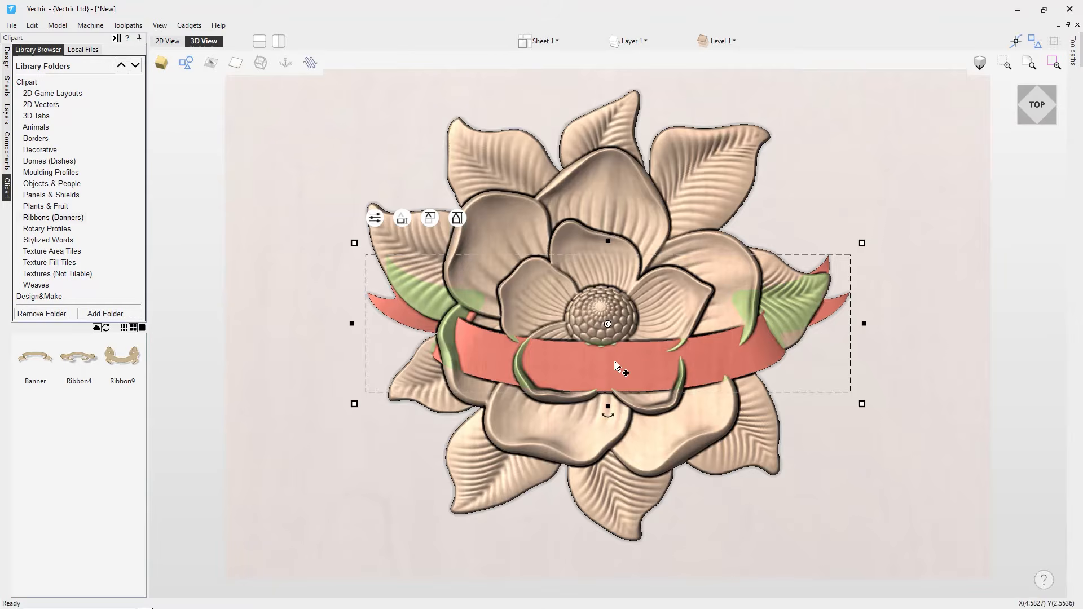
Move the banner over the flower's lower petals and enlarge it proportionally to about 7 inches wide
{"action": "left_click_drag", "start_coordinate": [604, 365], "coordinate": [608, 489]}
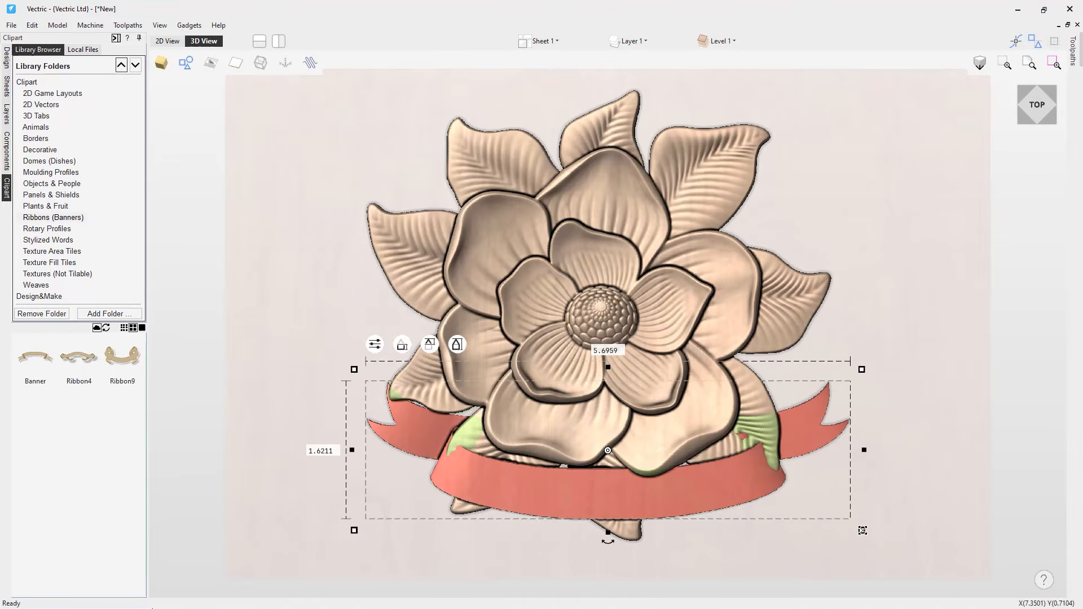
{"action": "left_click_drag", "start_coordinate": [863, 532], "coordinate": [867, 535]}
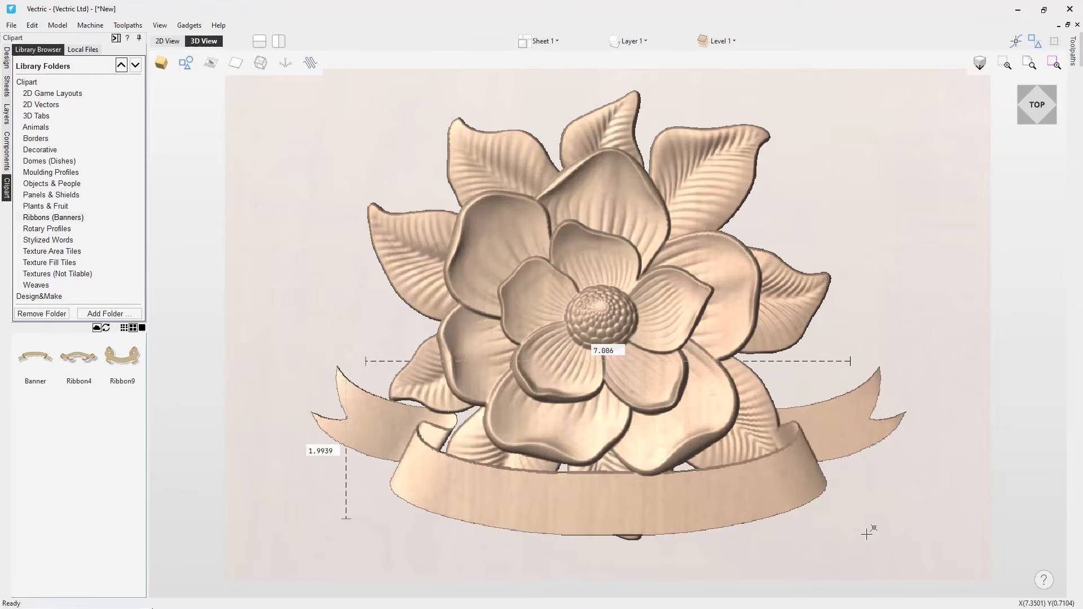
{"action": "left_click_drag", "start_coordinate": [867, 534], "coordinate": [867, 534]}
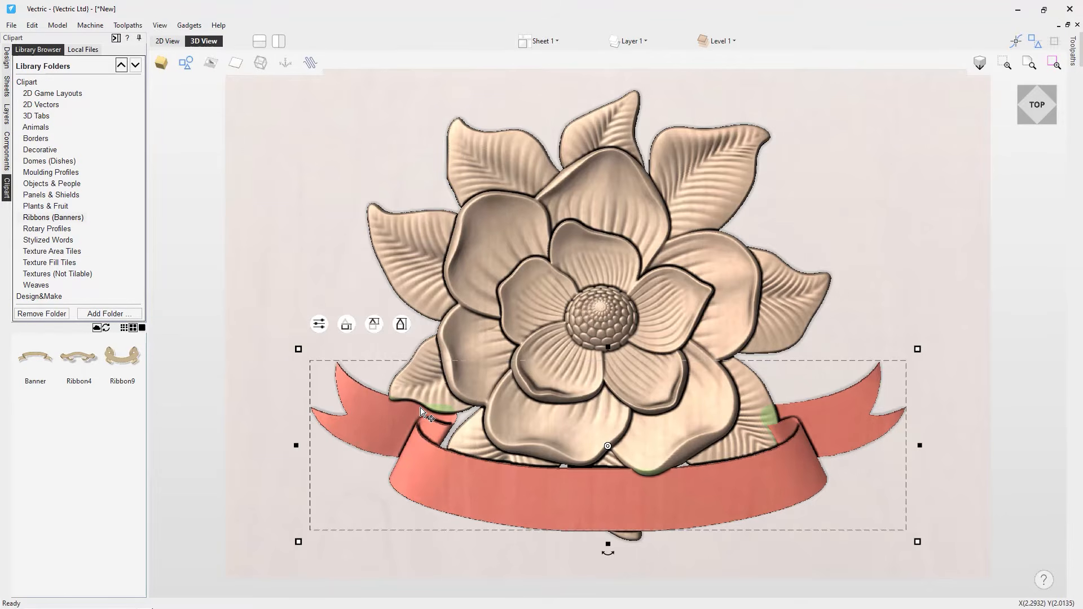
{"action": "key", "text": "Up"}
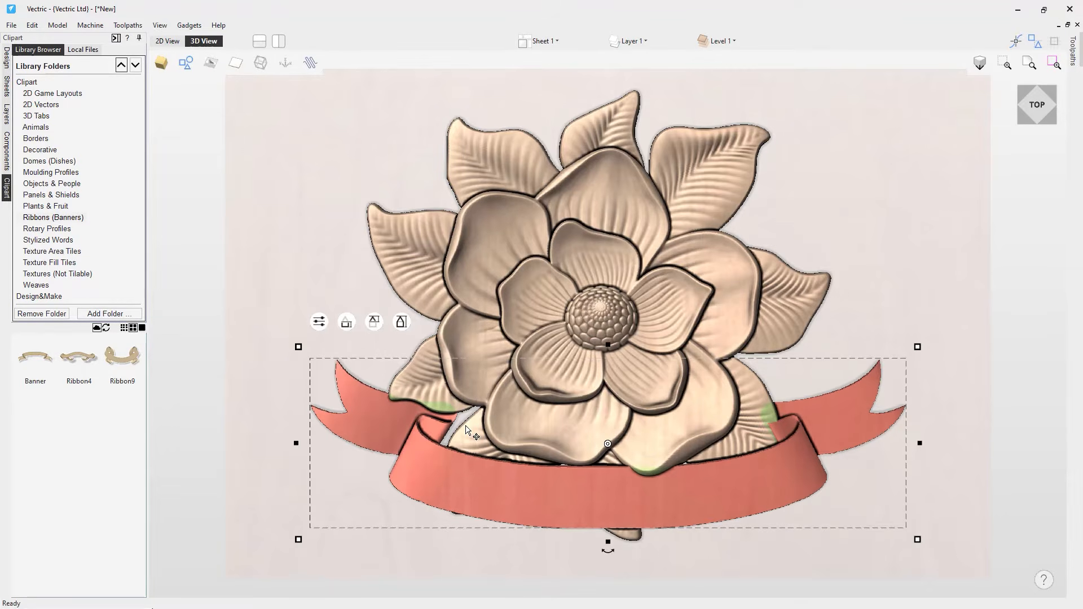
{"action": "left_click", "coordinate": [471, 571]}
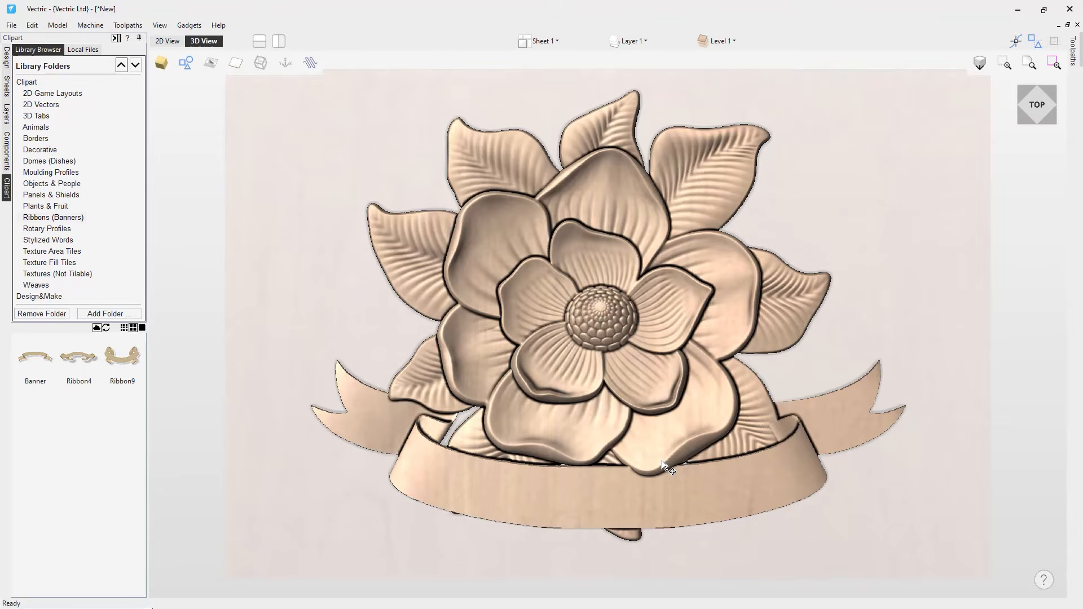
Raise the banner's base height to about 0.116 inches and inspect the relief from the side
{"action": "left_click", "coordinate": [646, 498]}
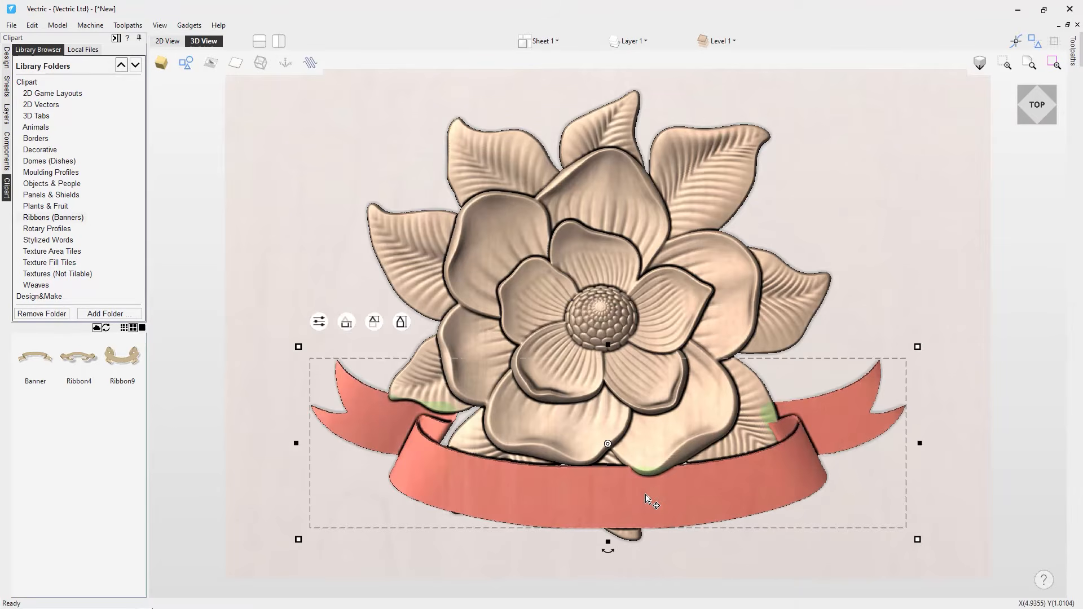
{"action": "left_click_drag", "start_coordinate": [552, 570], "coordinate": [722, 442]}
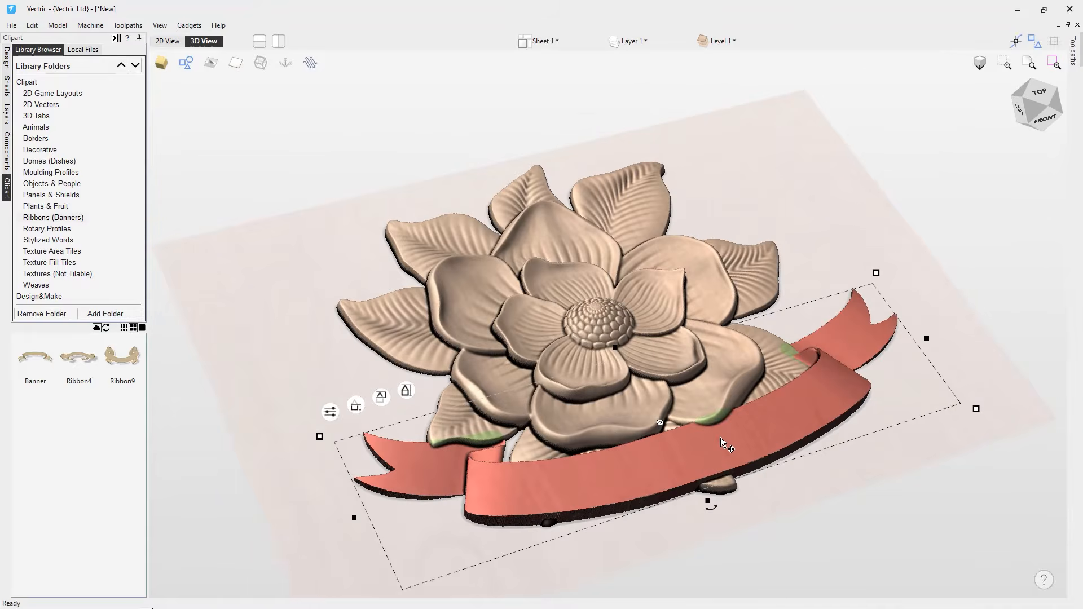
{"action": "mouse_move", "coordinate": [359, 410]}
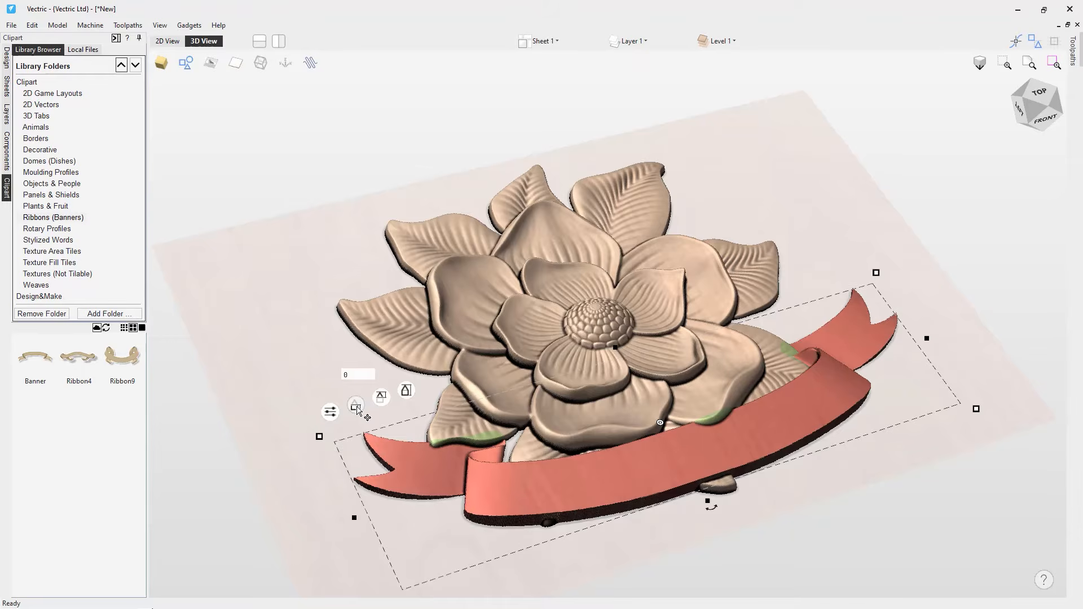
{"action": "left_click_drag", "start_coordinate": [357, 410], "coordinate": [357, 400]}
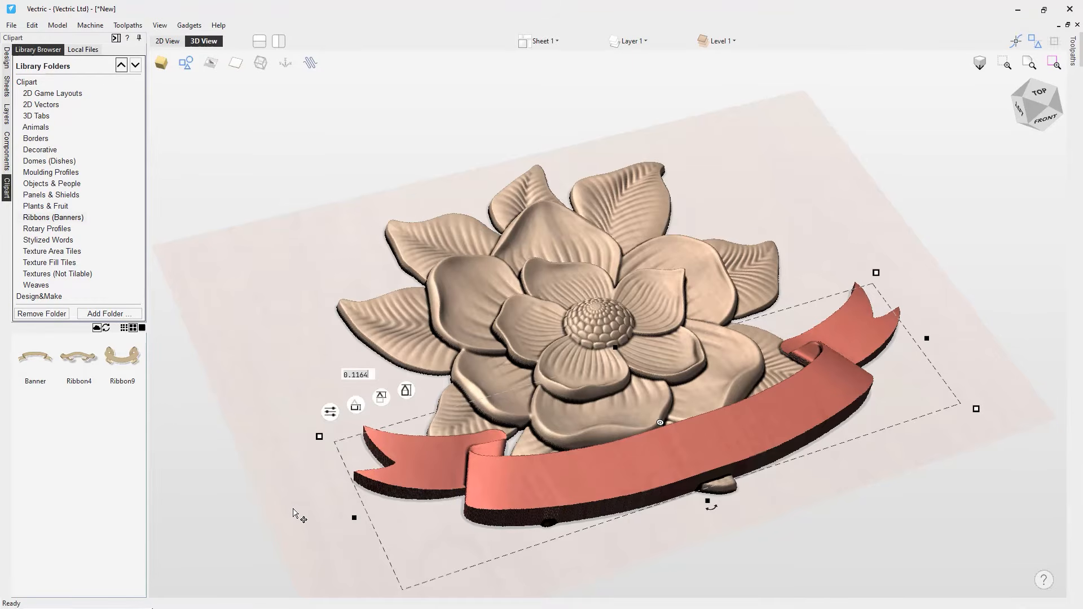
{"action": "left_click_drag", "start_coordinate": [293, 514], "coordinate": [684, 355]}
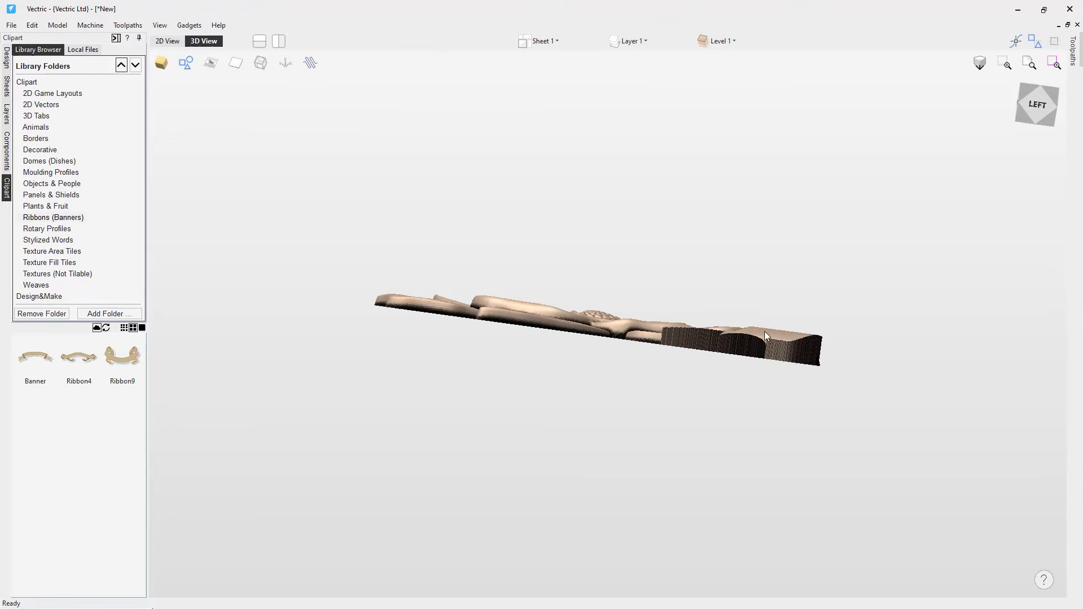
{"action": "left_click_drag", "start_coordinate": [586, 376], "coordinate": [559, 429]}
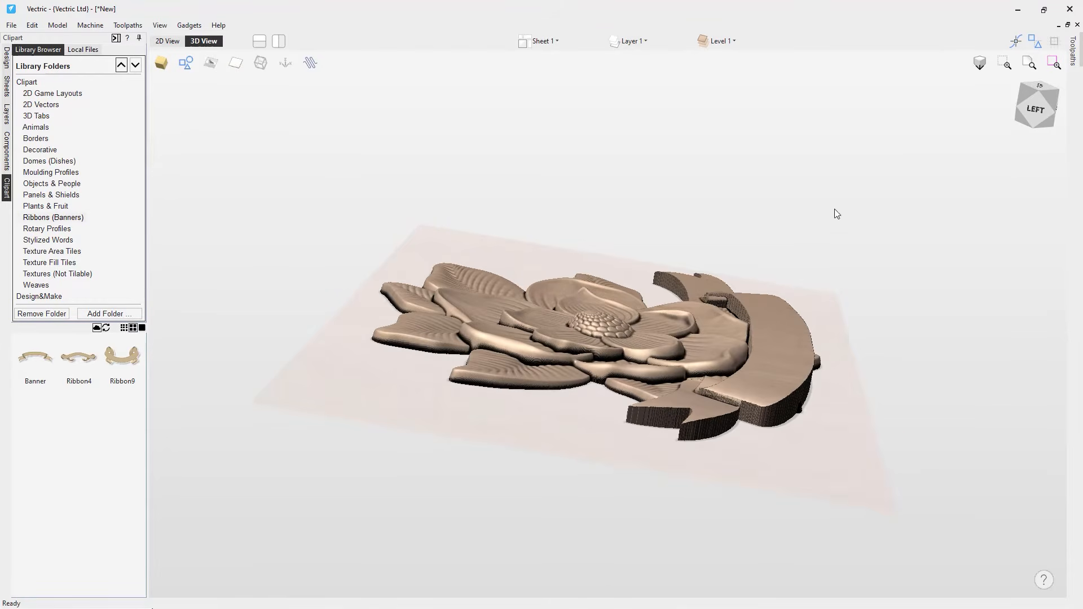
Create the text HAPPINESS & JOY in the Candara TrueType font with centered alignment
{"action": "left_click", "coordinate": [1041, 89]}
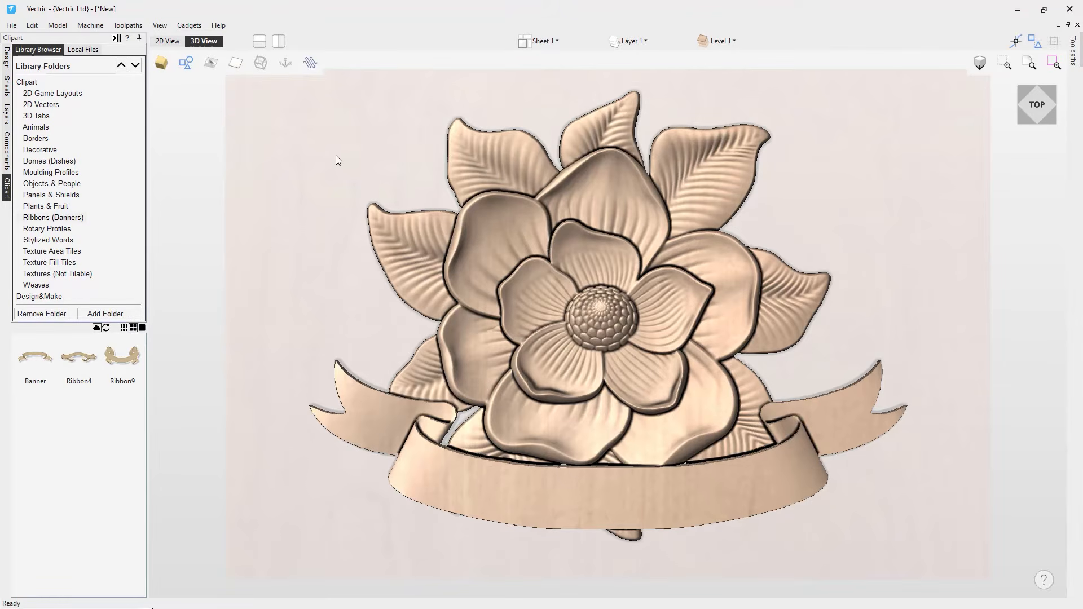
{"action": "left_click", "coordinate": [260, 42]}
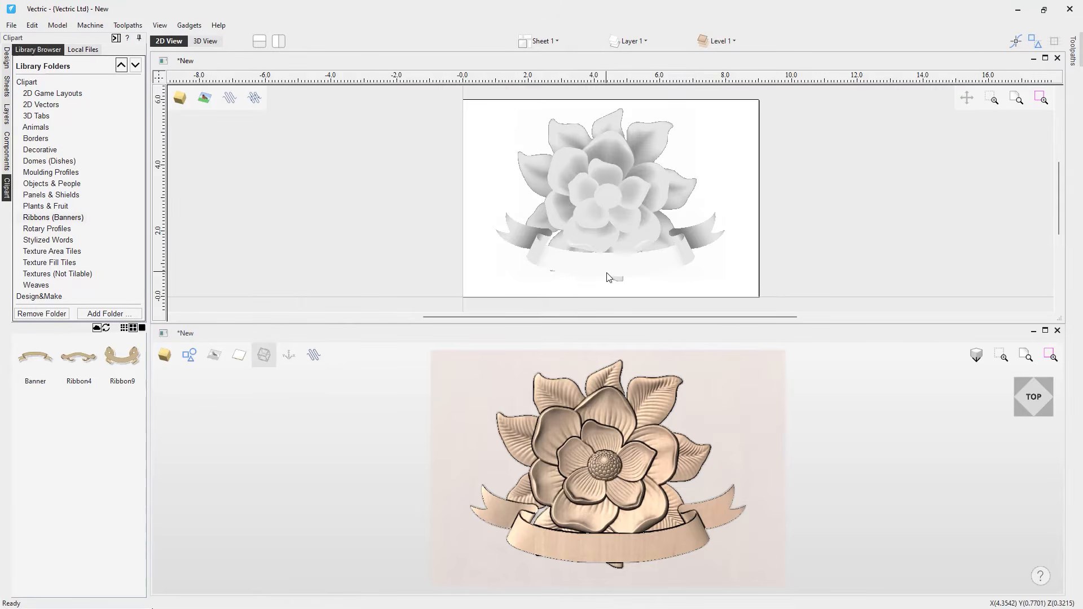
{"action": "scroll", "coordinate": [609, 277], "scroll_direction": "up", "scroll_amount": 2}
{"action": "scroll", "coordinate": [608, 277], "scroll_direction": "up", "scroll_amount": 3}
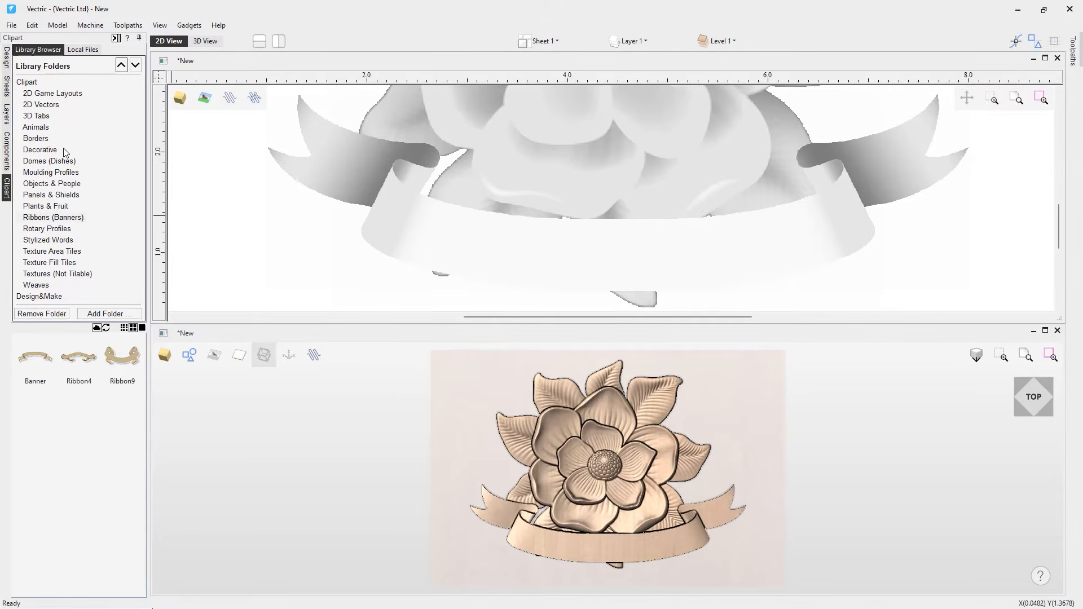
{"action": "left_click", "coordinate": [7, 59]}
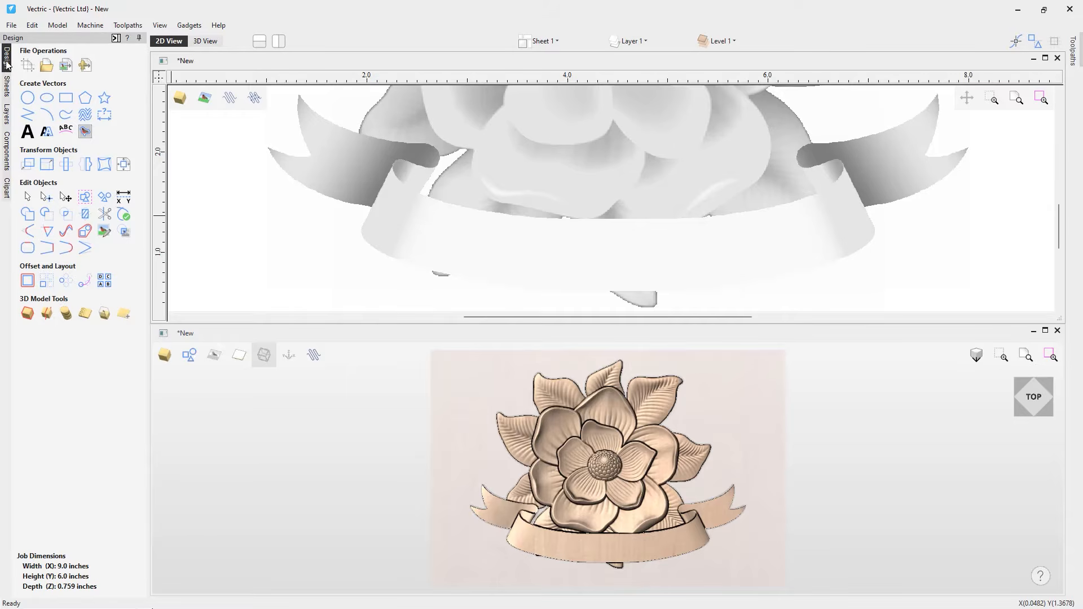
{"action": "left_click", "coordinate": [28, 134]}
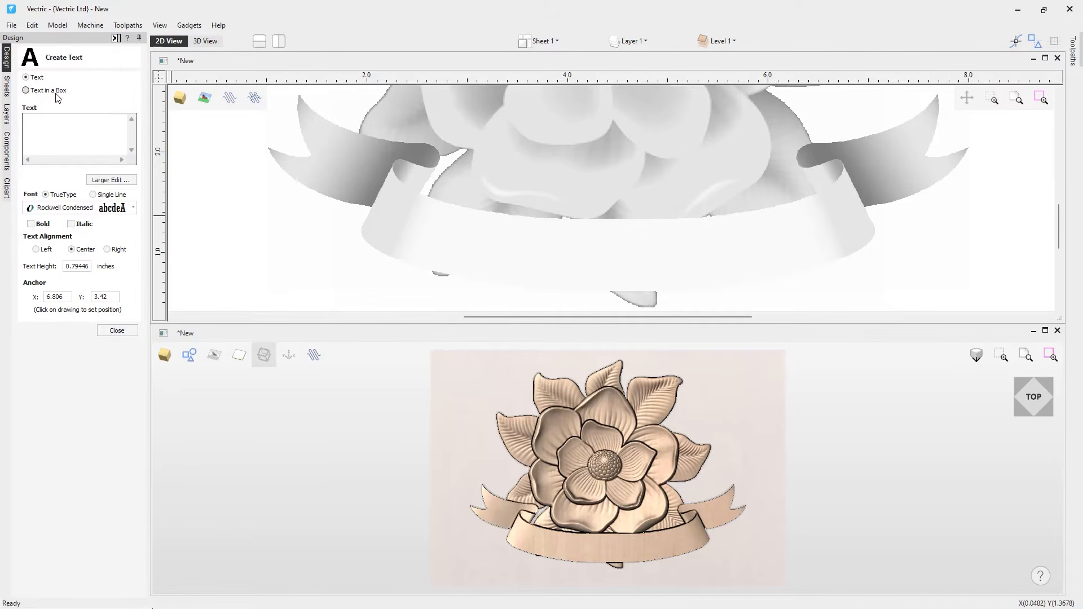
{"action": "type", "text": "HAPPINESS & JOY"}
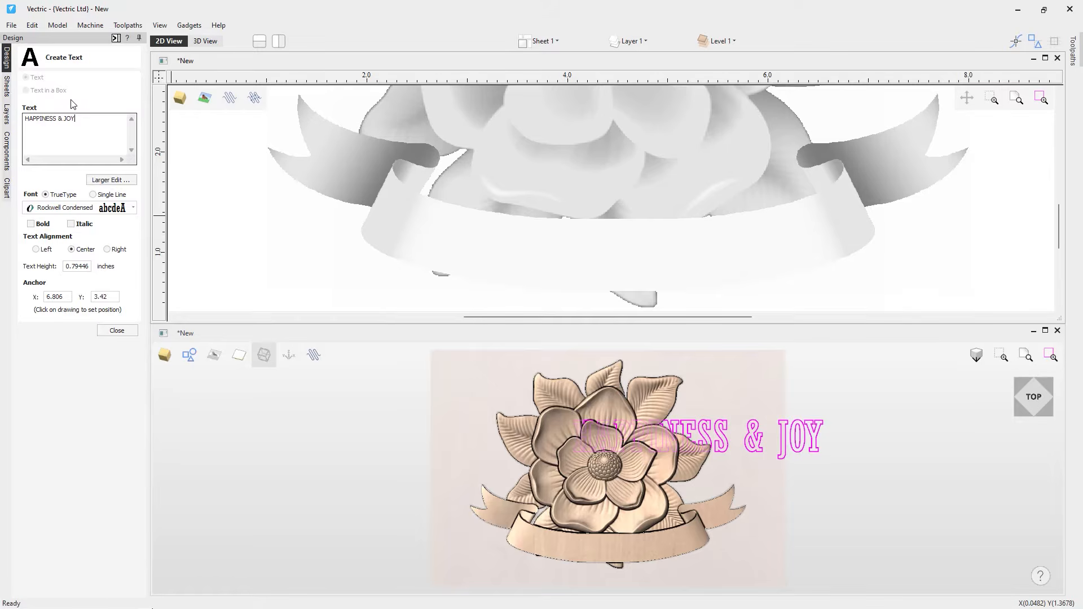
{"action": "left_click", "coordinate": [134, 208]}
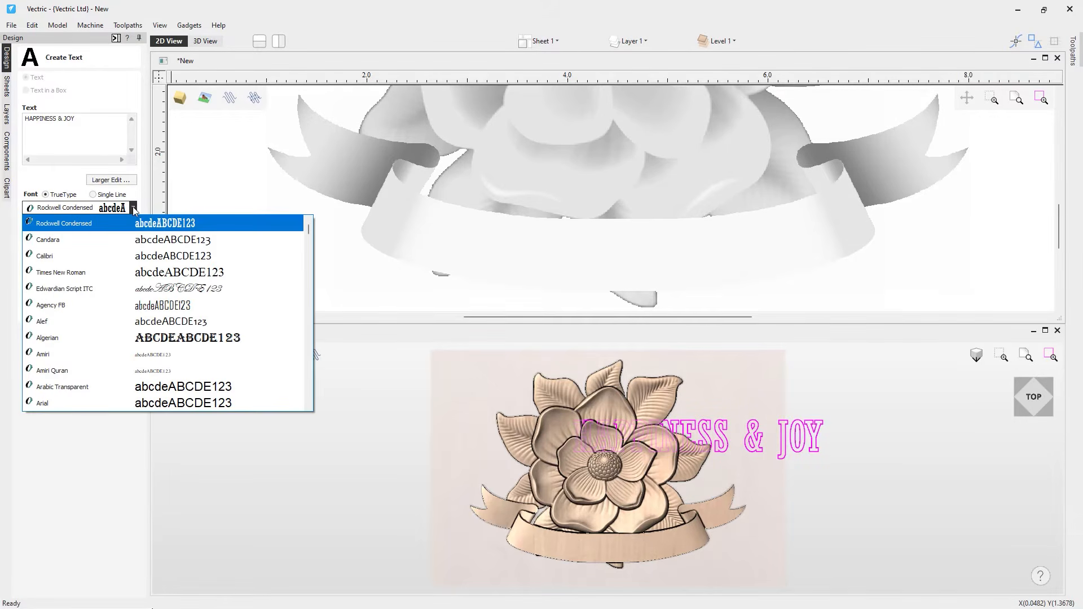
{"action": "left_click", "coordinate": [130, 241]}
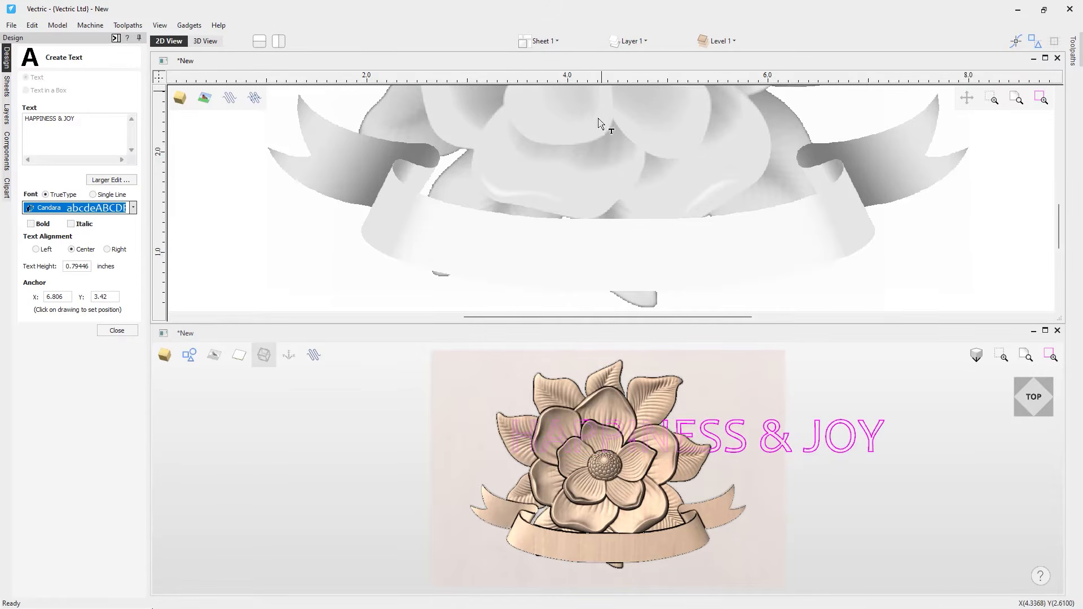
Place the text centrally on the banner, shrink it proportionally to about 4.07 inches wide and nudge it slightly upward
{"action": "scroll", "coordinate": [604, 102], "scroll_direction": "down", "scroll_amount": 3}
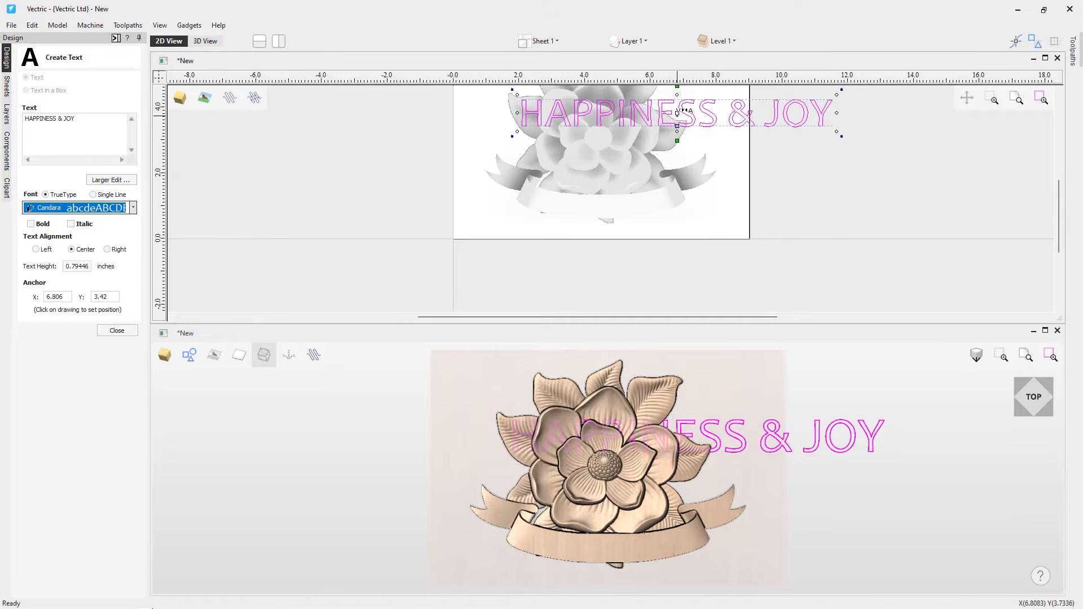
{"action": "left_click_drag", "start_coordinate": [676, 123], "coordinate": [597, 204]}
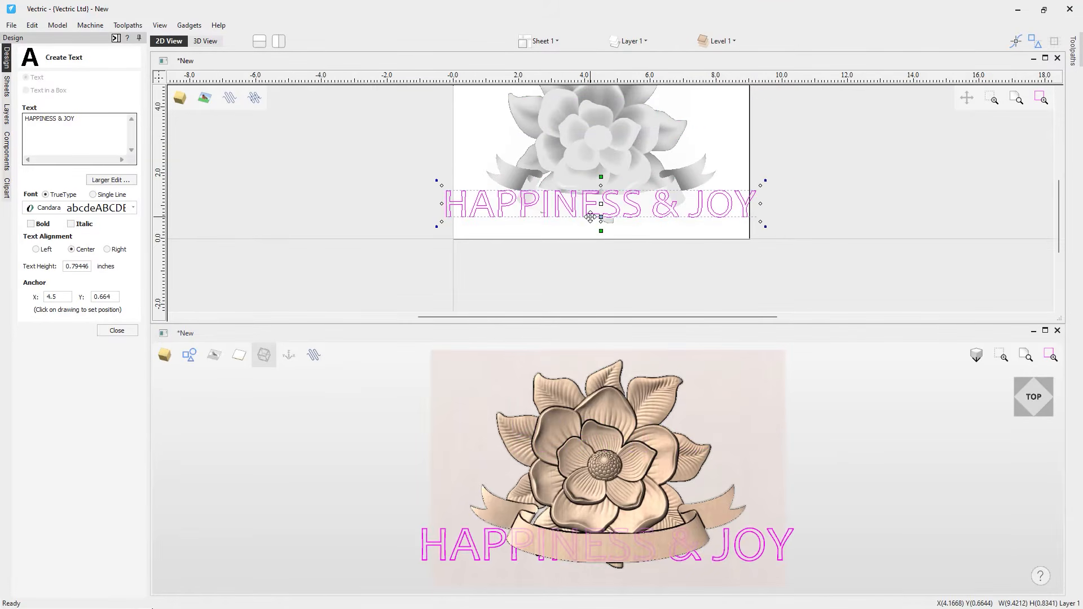
{"action": "scroll", "coordinate": [599, 203], "scroll_direction": "up", "scroll_amount": 1}
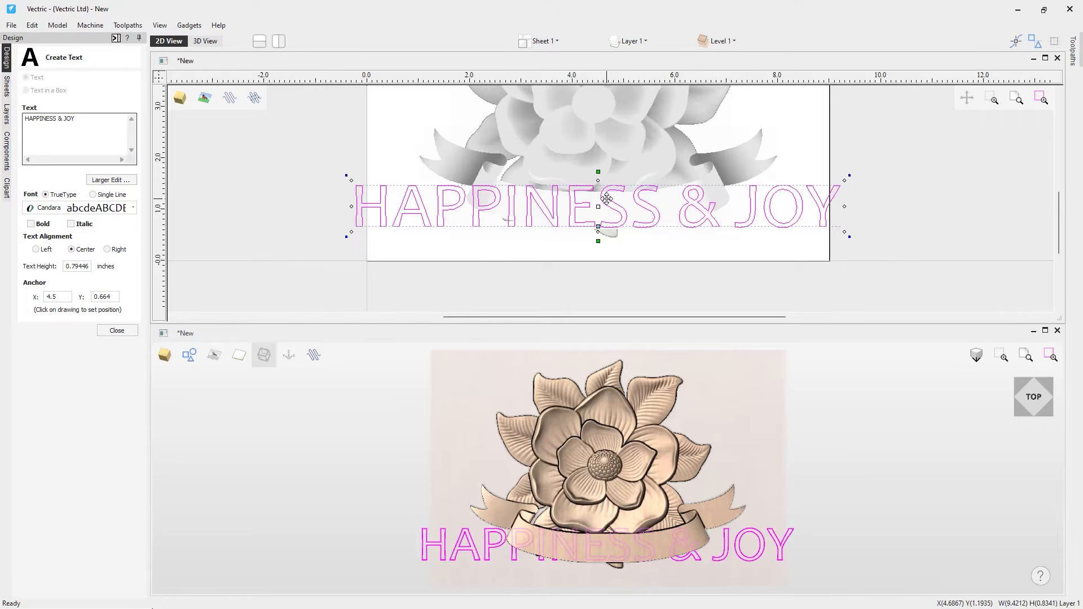
{"action": "scroll", "coordinate": [607, 199], "scroll_direction": "up", "scroll_amount": 2}
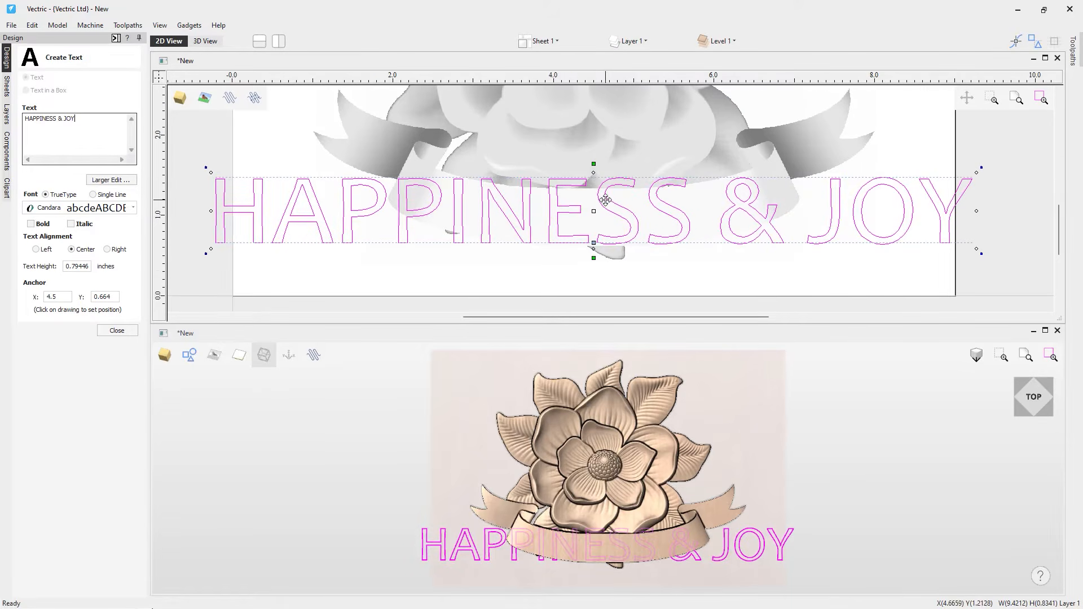
{"action": "left_click_drag", "start_coordinate": [976, 173], "coordinate": [954, 196]}
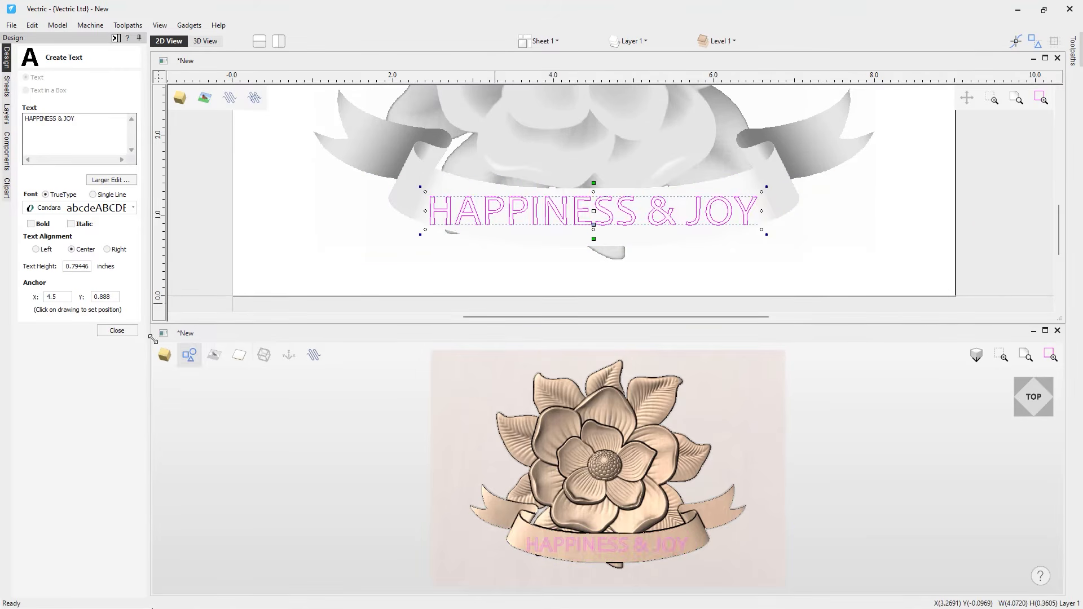
{"action": "left_click", "coordinate": [117, 331]}
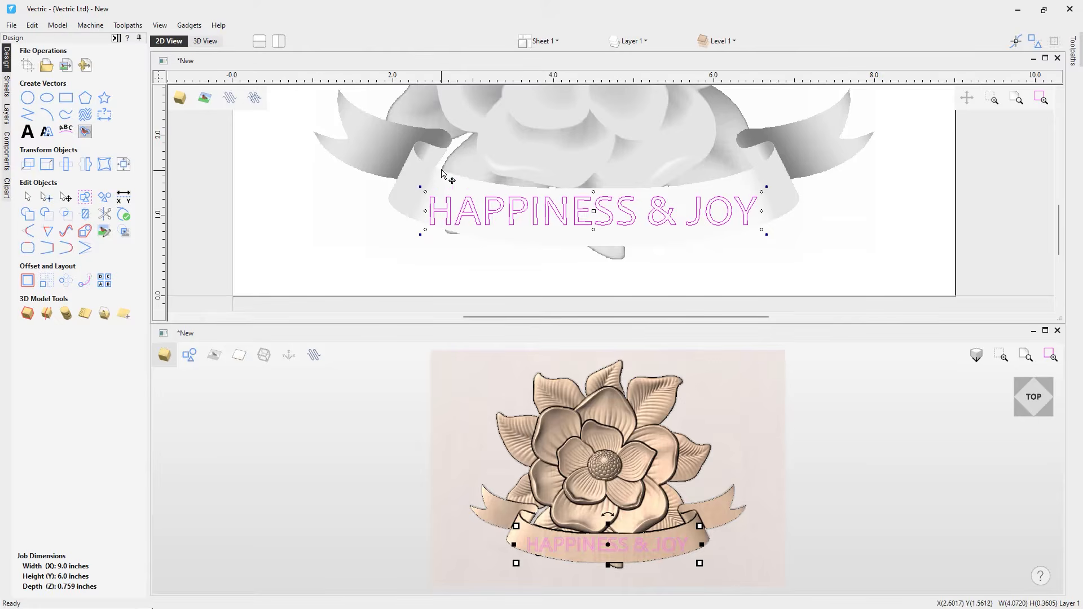
{"action": "key", "text": "Up"}
{"action": "key", "text": "Up"}
{"action": "key", "text": "Up"}
{"action": "key", "text": "Up"}
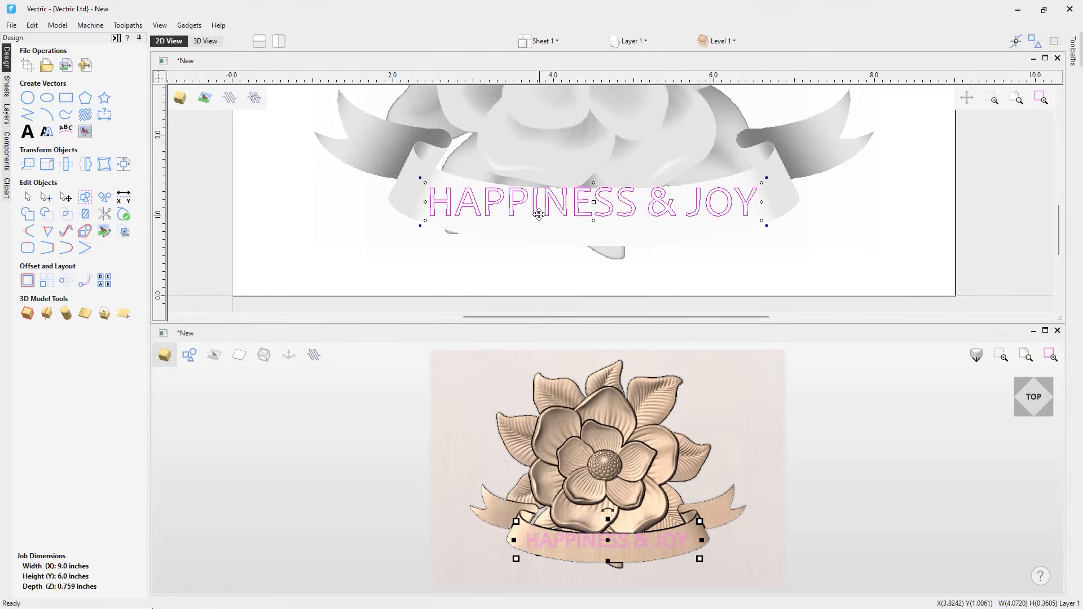
Bend the text into a downward-sagging arc that follows the banner's curve and nudge it slightly upward
{"action": "left_click", "coordinate": [27, 132]}
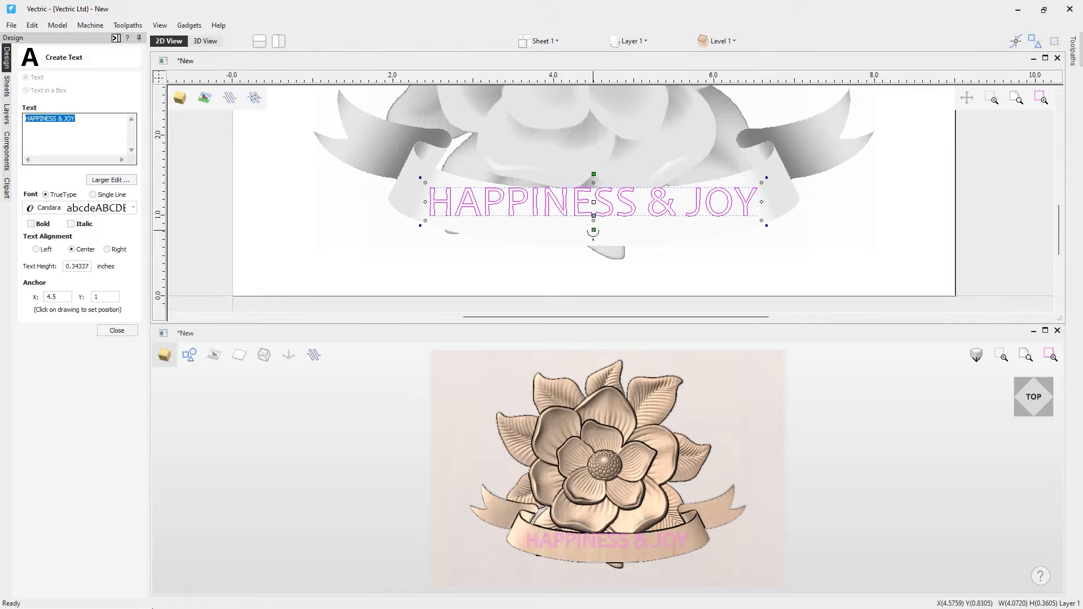
{"action": "left_click_drag", "start_coordinate": [593, 231], "coordinate": [593, 238]}
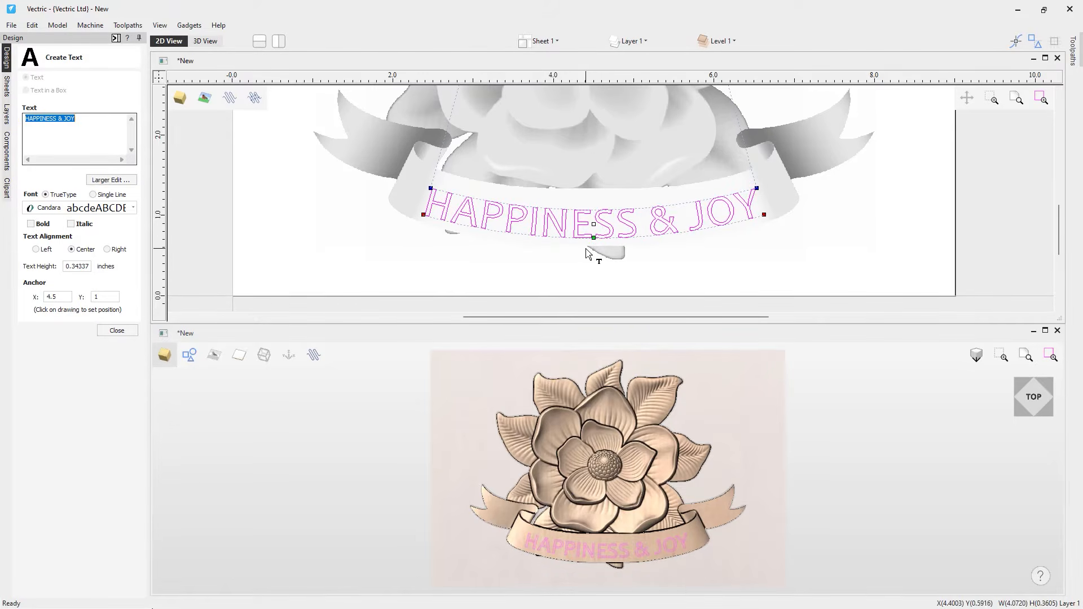
{"action": "left_click", "coordinate": [117, 330]}
{"action": "key", "text": "Up"}
{"action": "key", "text": "Up"}
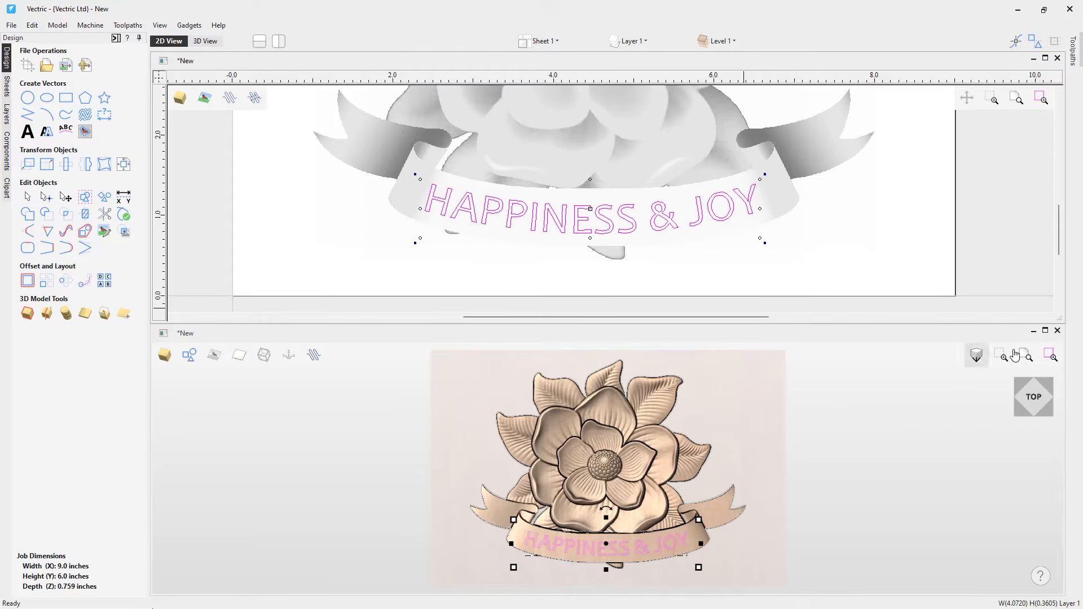
Bring up the toolpath operations and accept the material setup with a 0.0 inch gap above the model
{"action": "left_click", "coordinate": [1046, 331]}
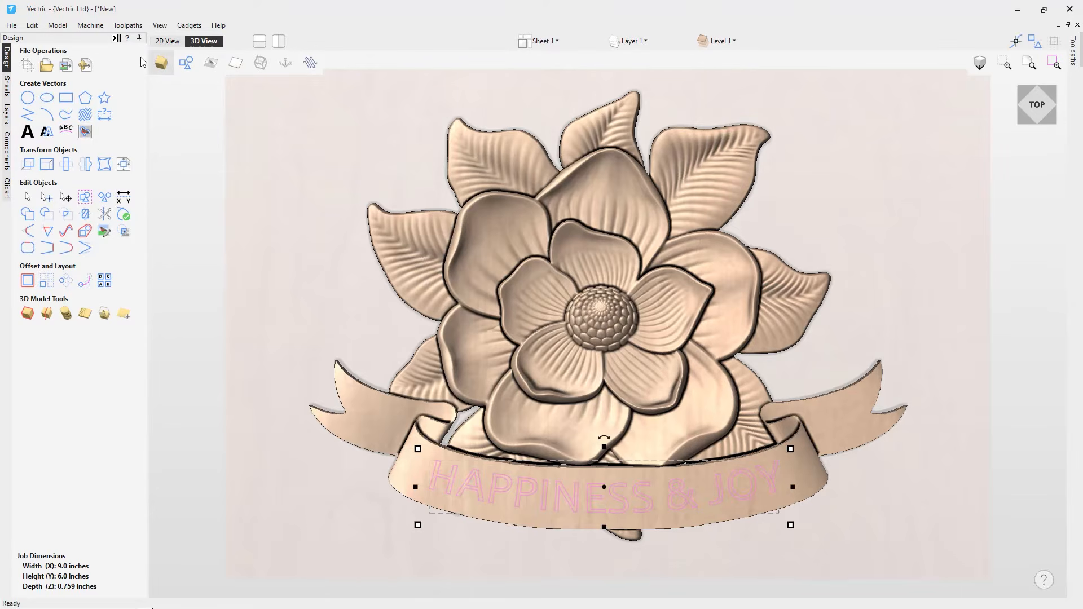
{"action": "left_click", "coordinate": [116, 38]}
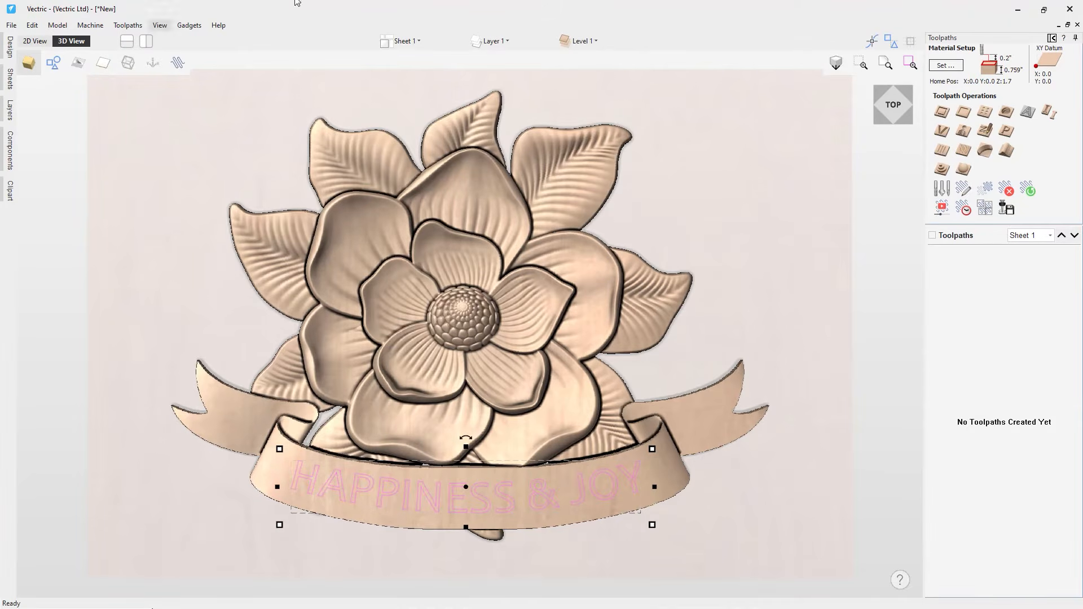
{"action": "left_click", "coordinate": [946, 66]}
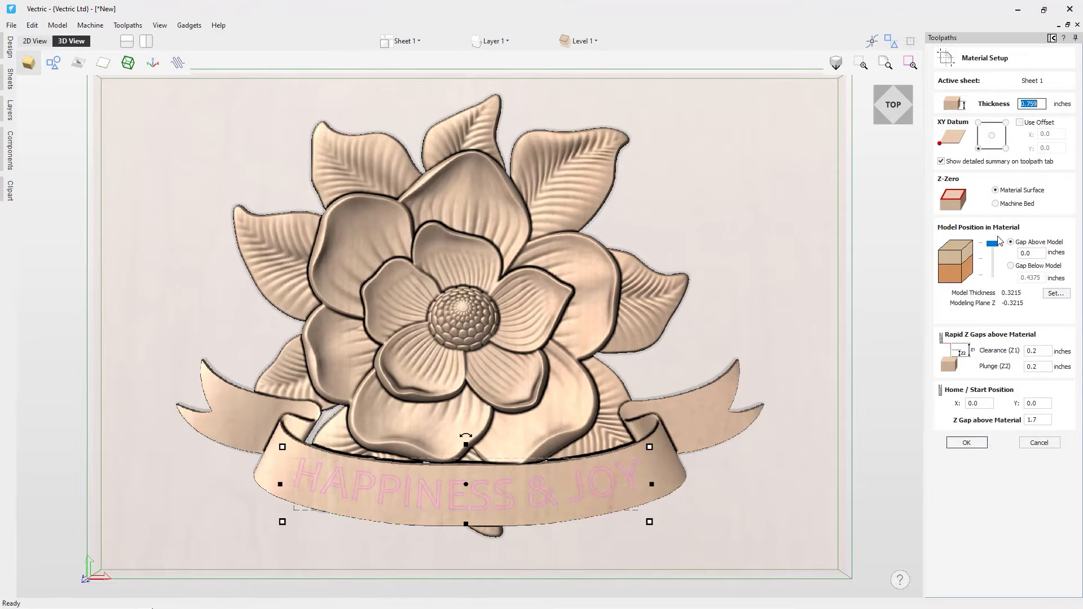
{"action": "left_click_drag", "start_coordinate": [996, 244], "coordinate": [995, 252]}
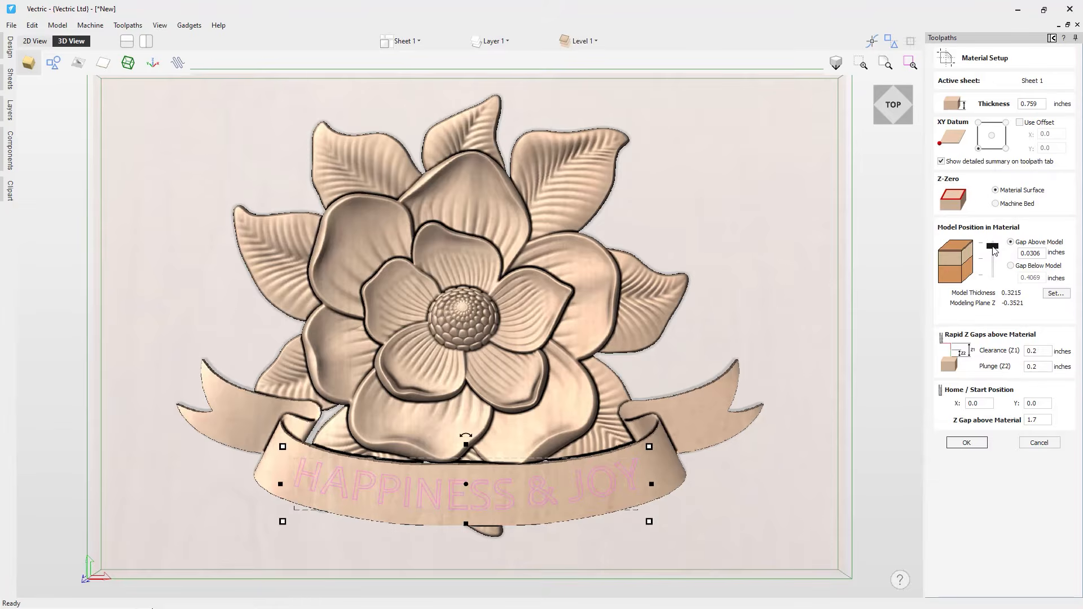
{"action": "left_click_drag", "start_coordinate": [995, 251], "coordinate": [995, 246]}
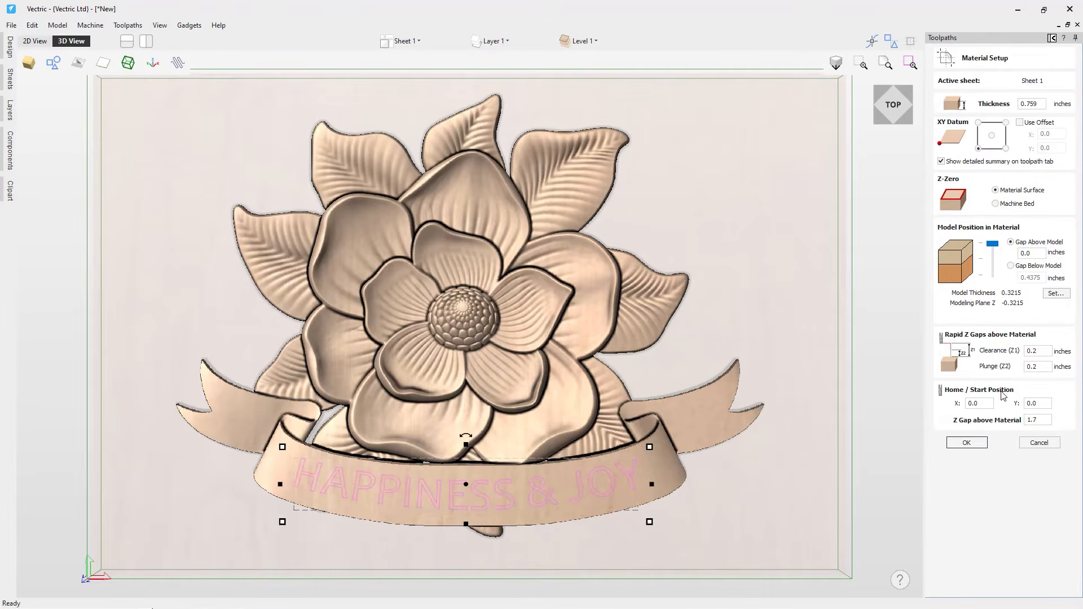
{"action": "left_click", "coordinate": [967, 443]}
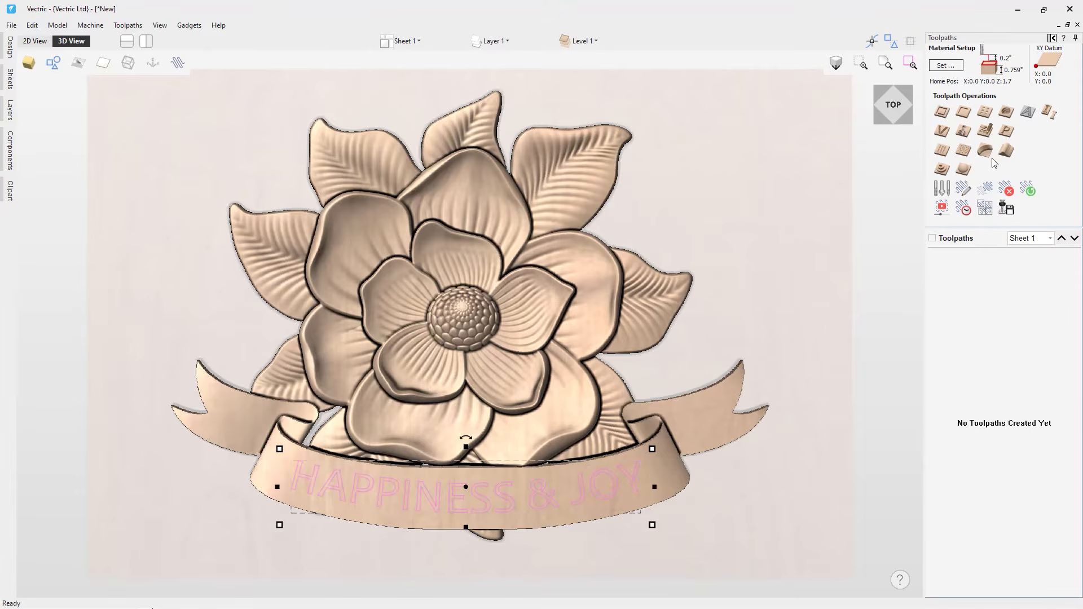
Start a Sketch Carving toolpath from the 3D model and try line thicknesses of 59 and 4 alongside the 2D tracing
{"action": "left_click", "coordinate": [985, 132]}
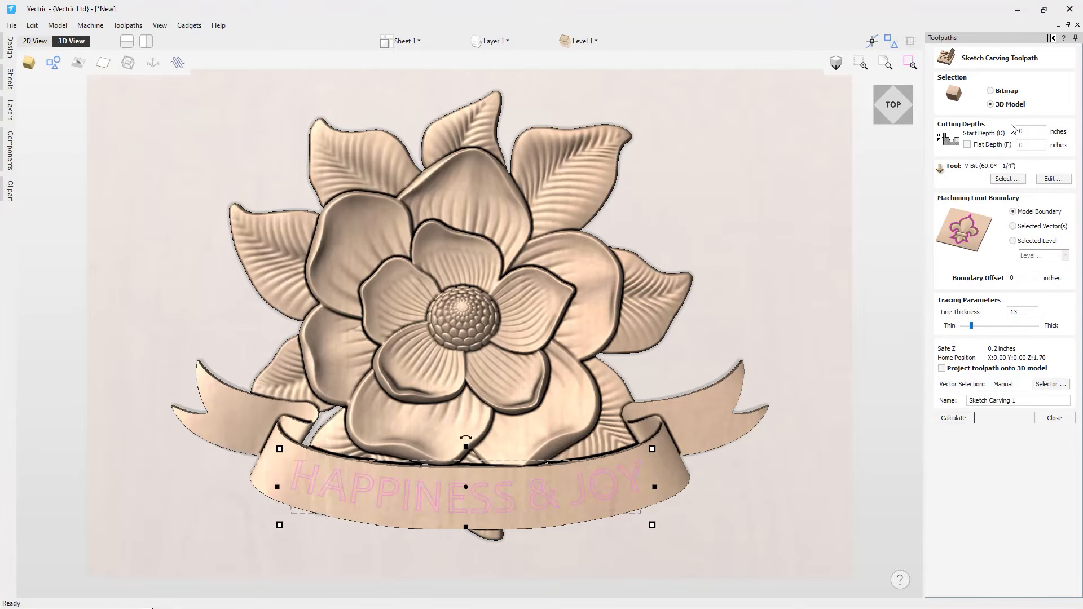
{"action": "left_click", "coordinate": [146, 41]}
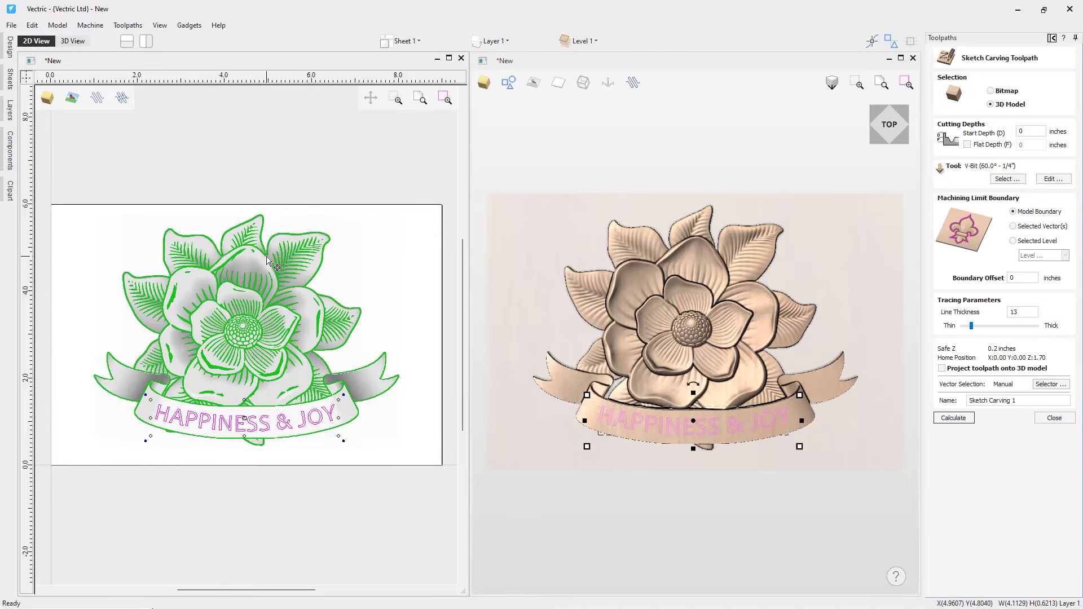
{"action": "left_click", "coordinate": [1021, 132]}
{"action": "left_click_drag", "start_coordinate": [973, 326], "coordinate": [1010, 331]}
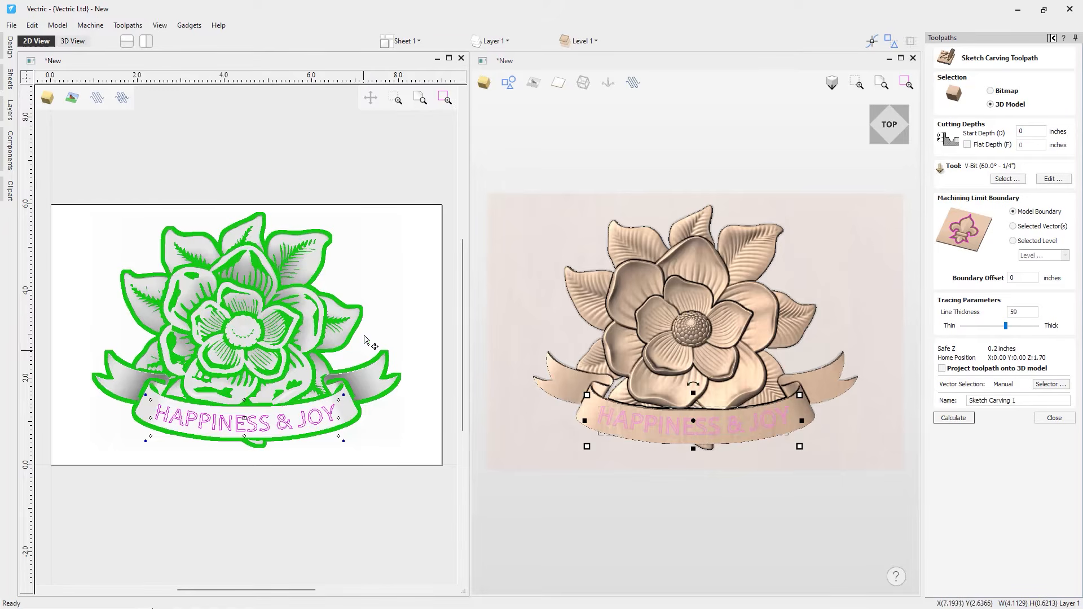
{"action": "left_click", "coordinate": [1005, 326]}
{"action": "left_click_drag", "start_coordinate": [1005, 331], "coordinate": [965, 333]}
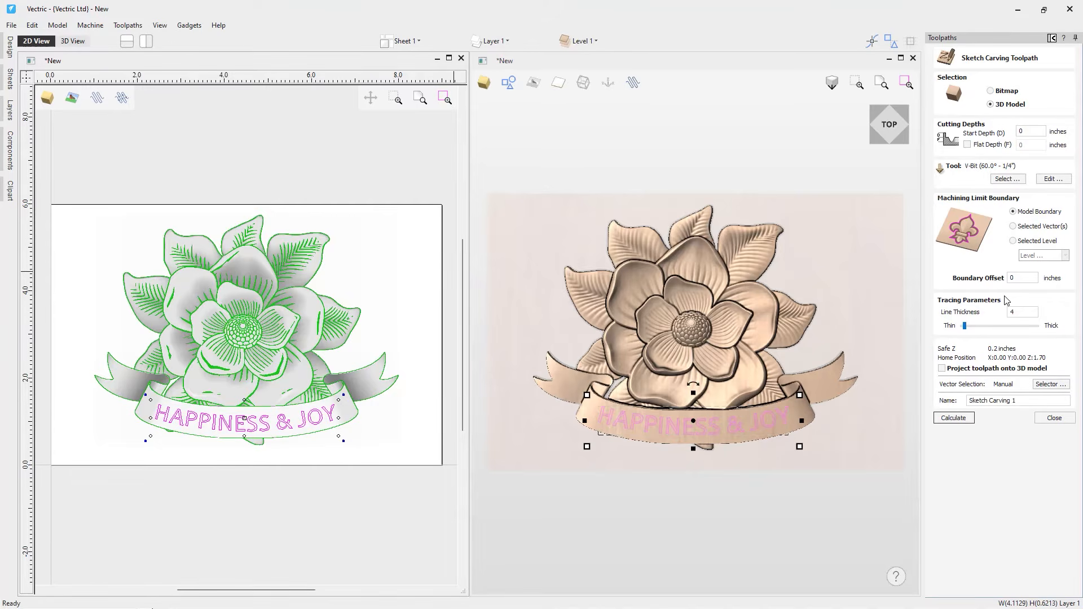
Set the tracing line thickness to 13, name the toolpath Sketch Carving and calculate it
{"action": "double_click", "coordinate": [1011, 312]}
{"action": "type", "text": "13"}
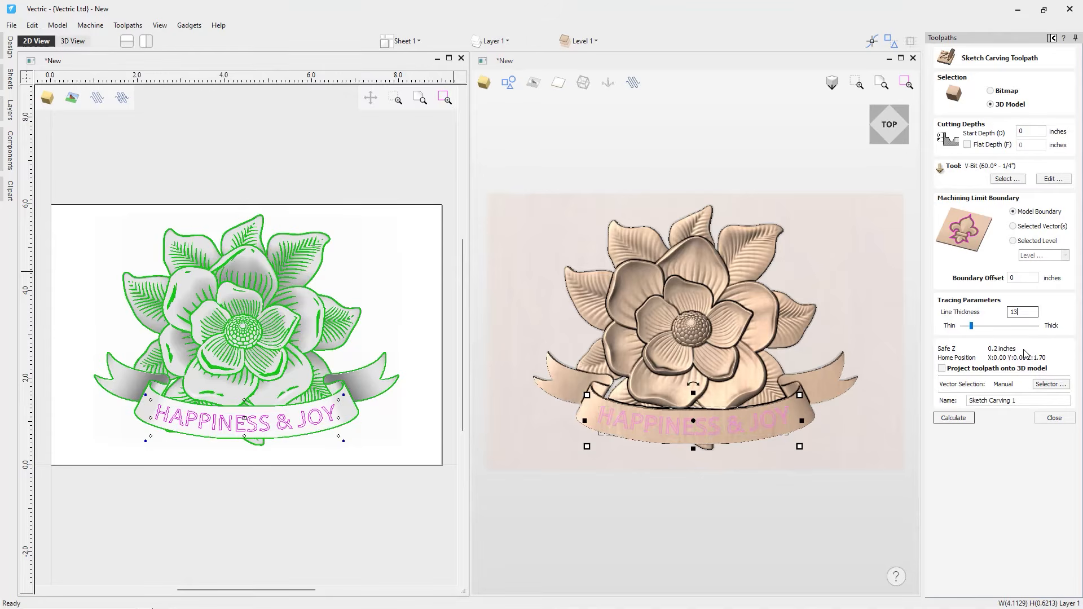
{"action": "double_click", "coordinate": [1014, 400]}
{"action": "key", "text": "BackSpace"}
{"action": "left_click", "coordinate": [969, 422]}
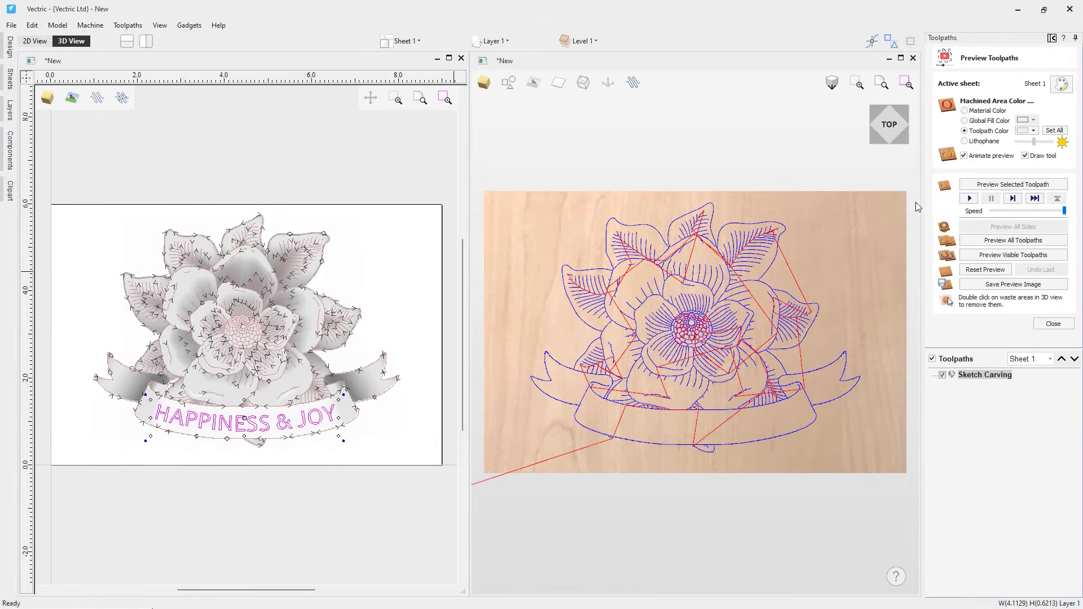
Simulate the visible Sketch Carving toolpath in the enlarged 3D view and inspect the carved lines at an angle
{"action": "left_click", "coordinate": [901, 59]}
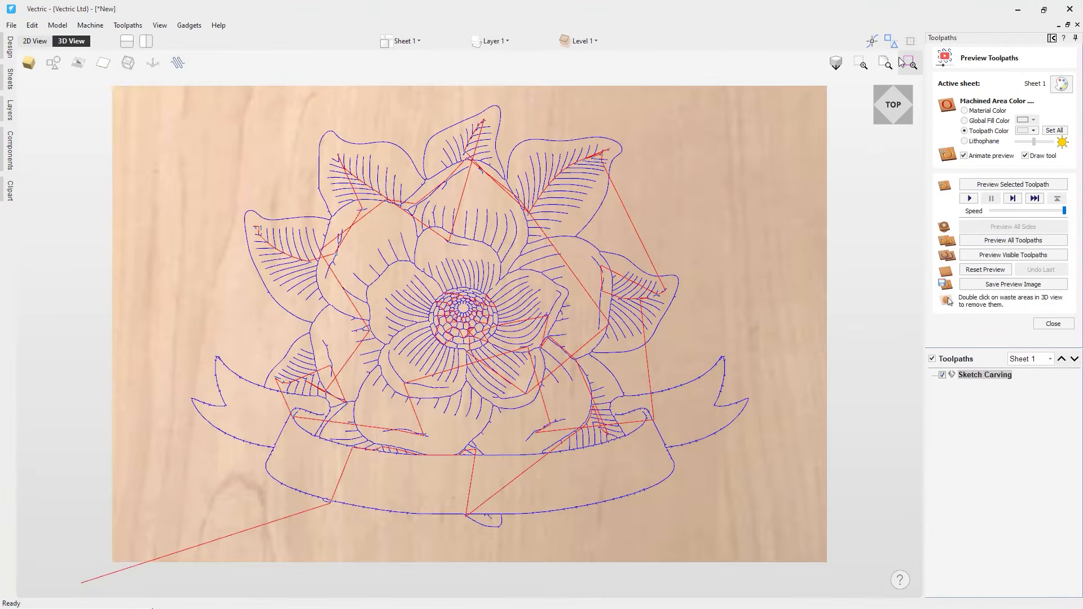
{"action": "left_click_drag", "start_coordinate": [447, 527], "coordinate": [592, 471]}
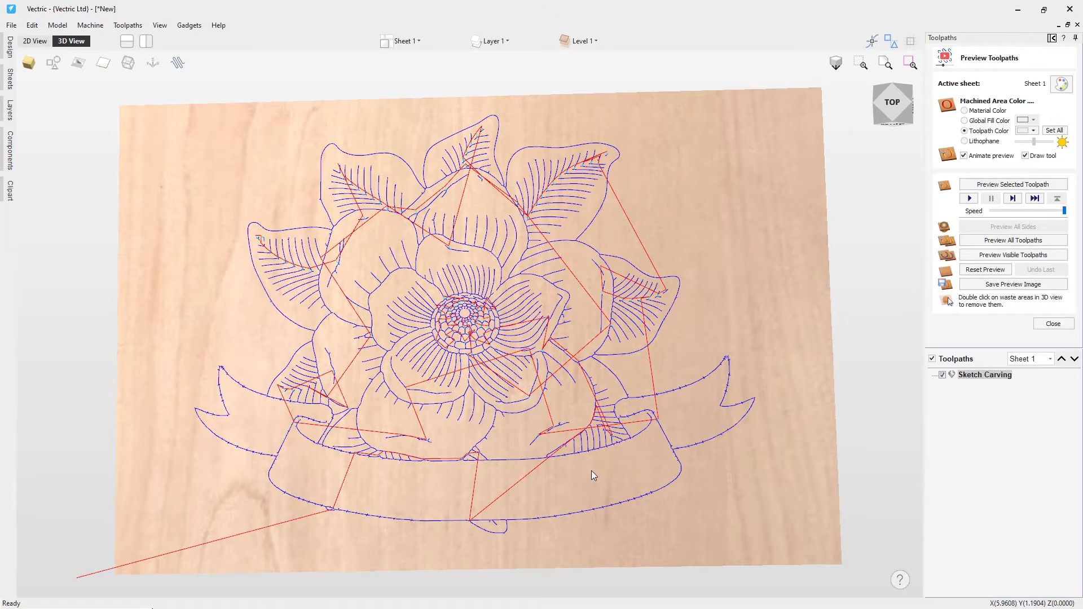
{"action": "left_click", "coordinate": [894, 107]}
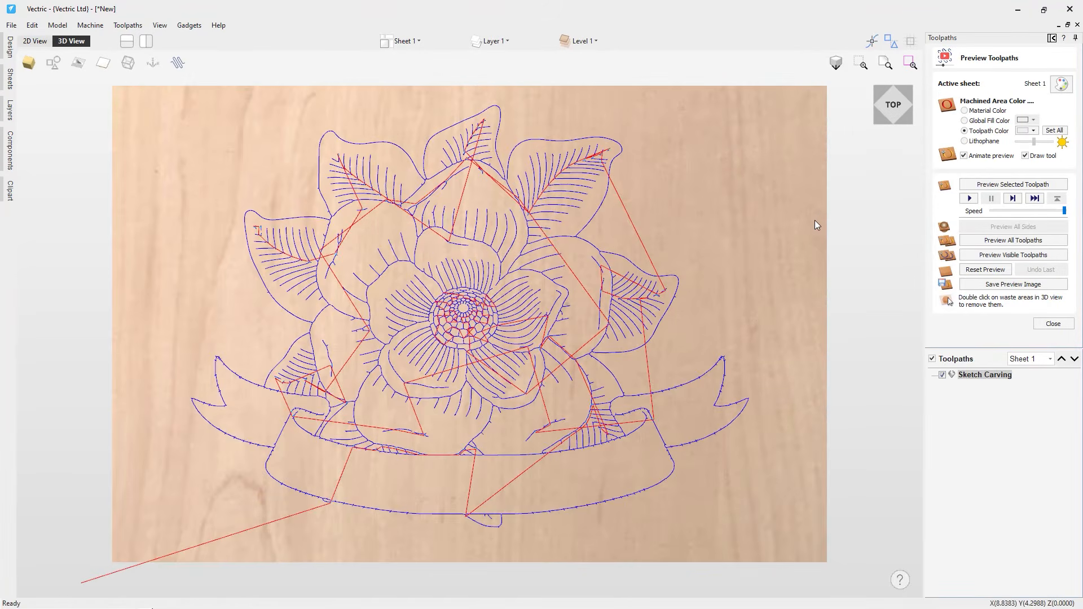
{"action": "left_click", "coordinate": [979, 256]}
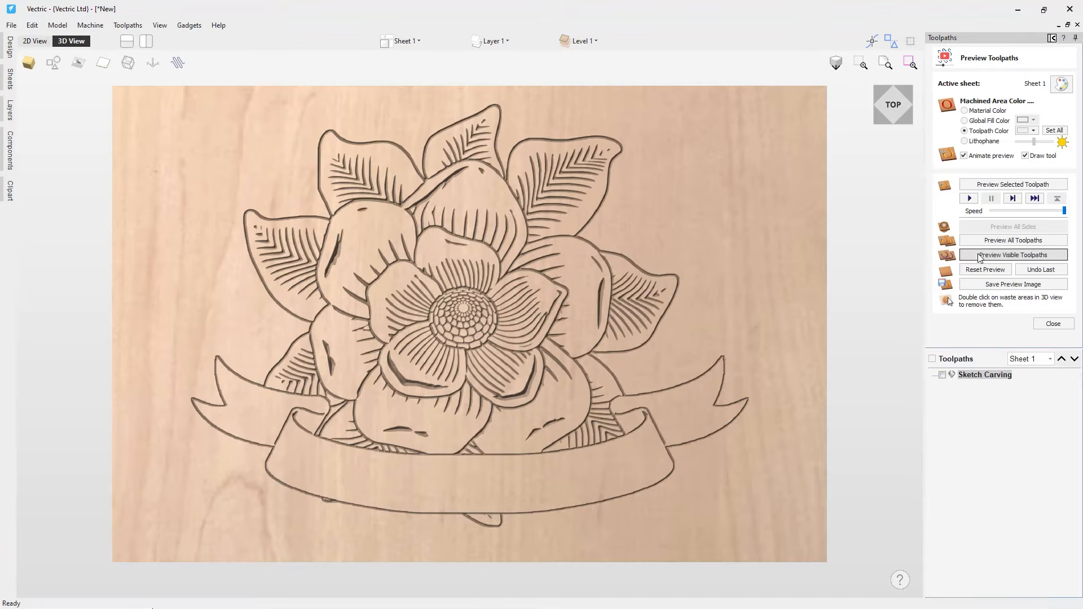
{"action": "left_click_drag", "start_coordinate": [641, 495], "coordinate": [683, 436]}
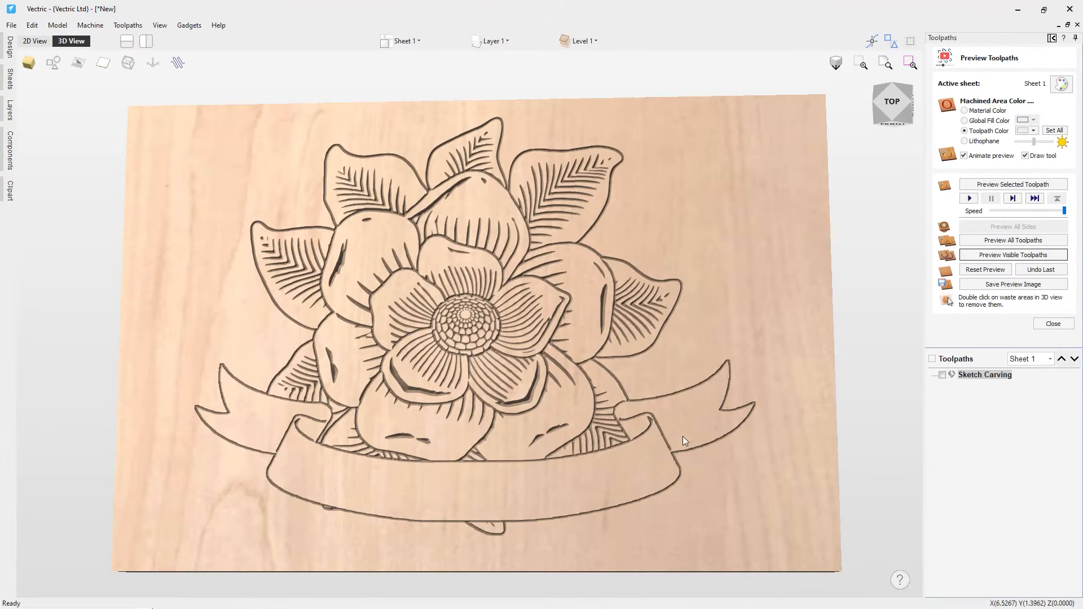
Color the Sketch Carving toolpath preview black, inspect the carved lines at an angle and from above, and close the preview
{"action": "left_click", "coordinate": [895, 98]}
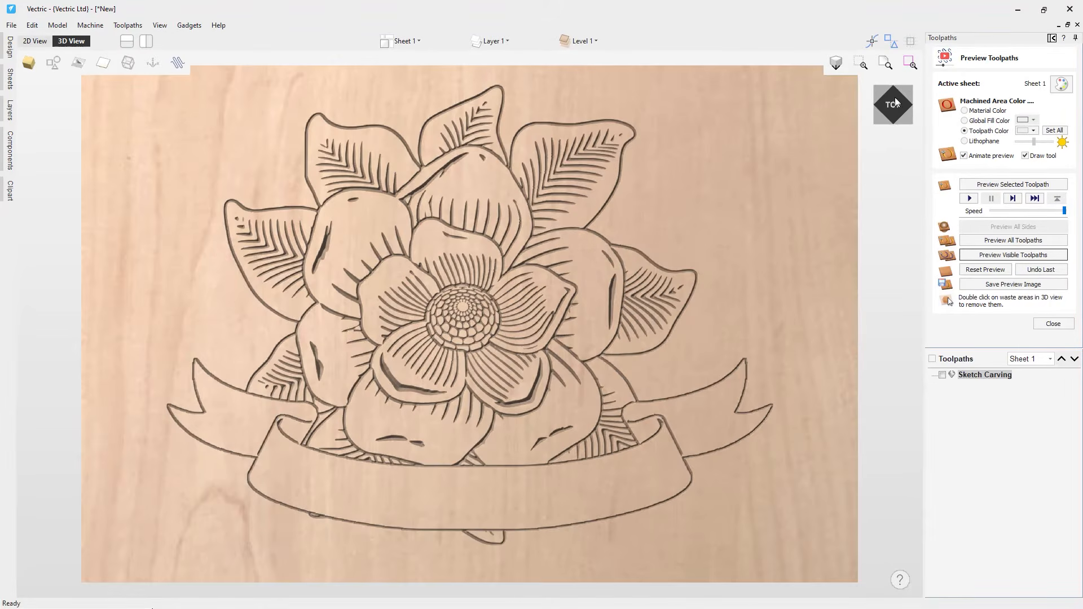
{"action": "left_click", "coordinate": [1035, 131]}
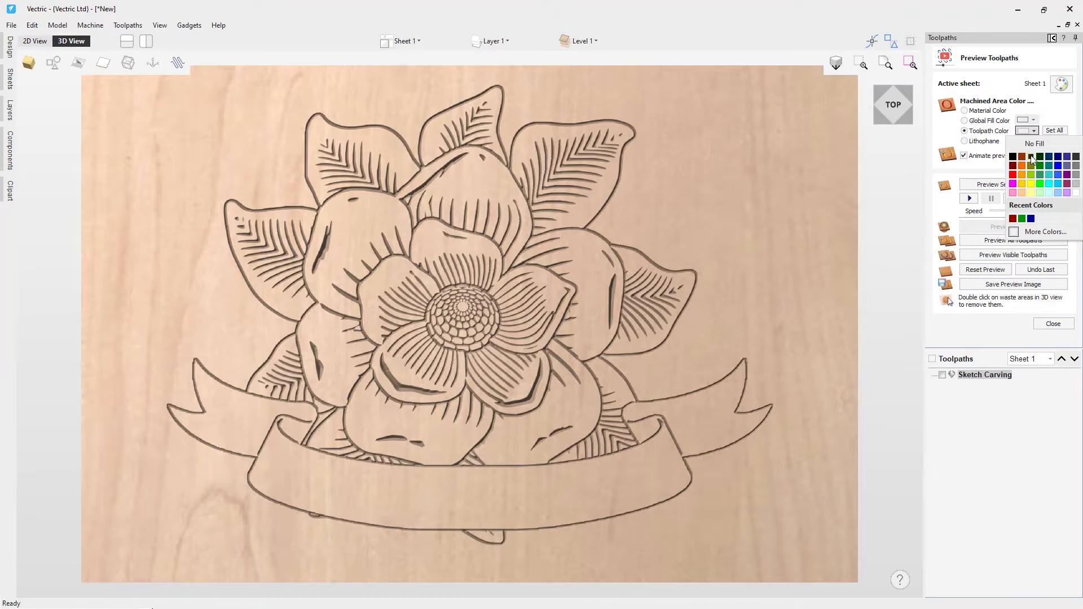
{"action": "left_click", "coordinate": [1014, 158]}
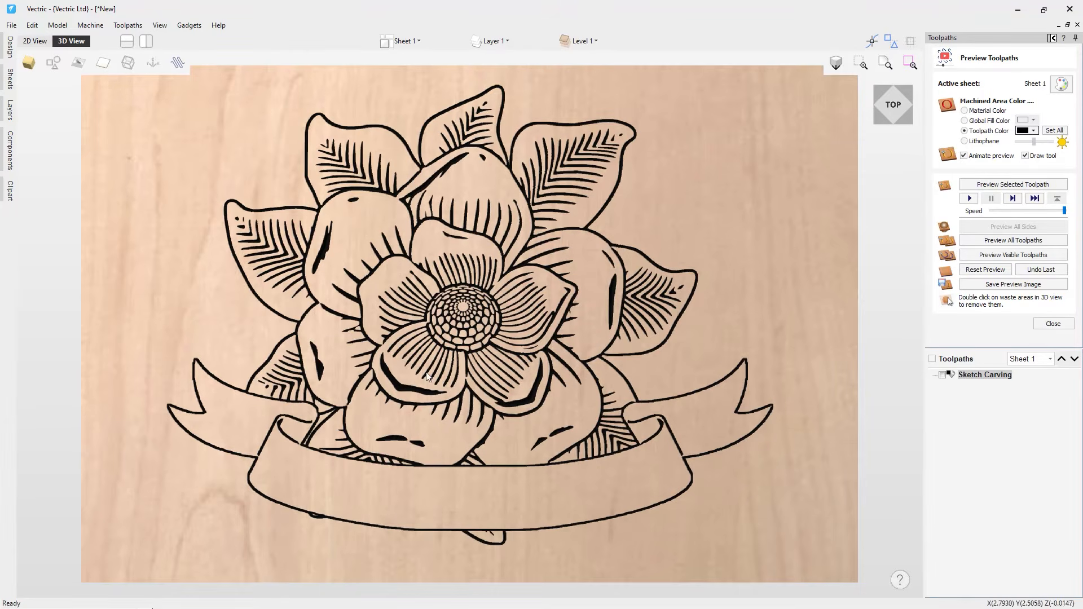
{"action": "left_click_drag", "start_coordinate": [645, 534], "coordinate": [611, 466]}
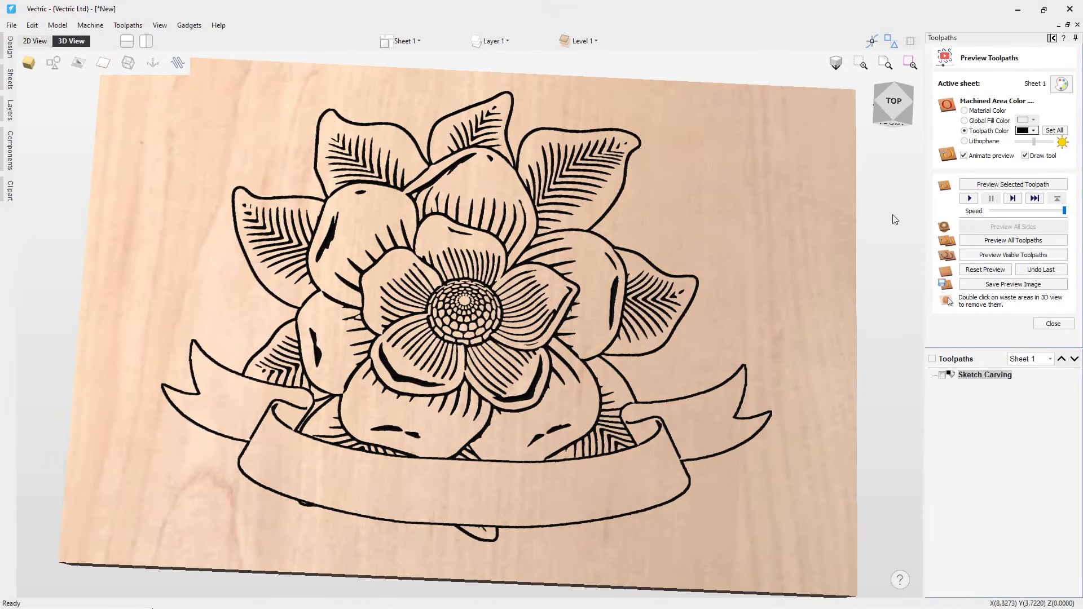
{"action": "left_click", "coordinate": [903, 103]}
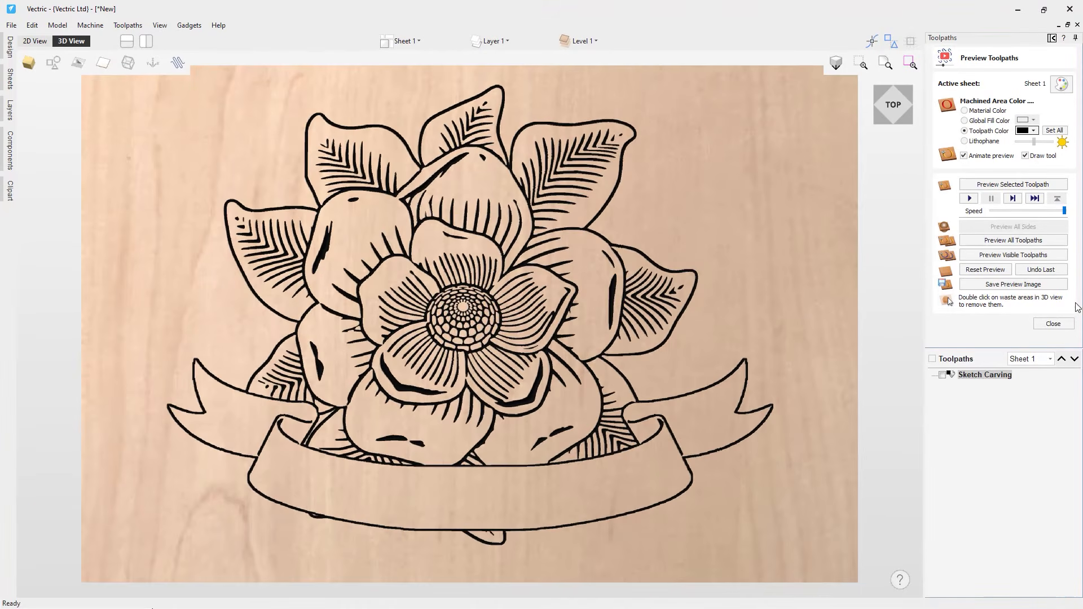
{"action": "left_click", "coordinate": [1048, 324]}
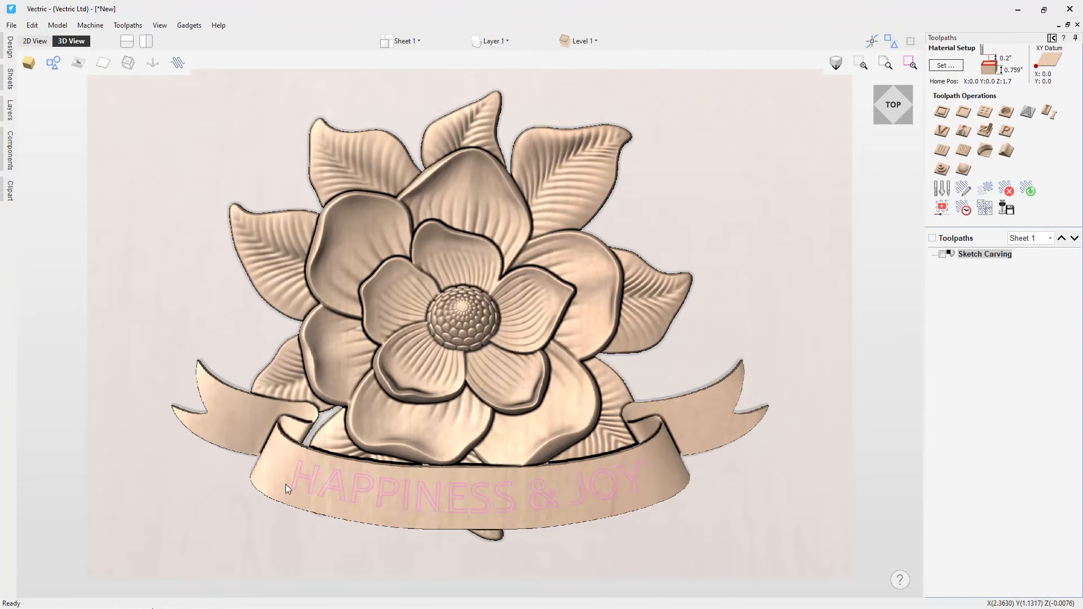
Calculate a V-Carve toolpath for the HAPPINESS & JOY text without flat depth or clearance tools, named V-Carve - Text
{"action": "left_click", "coordinate": [487, 503]}
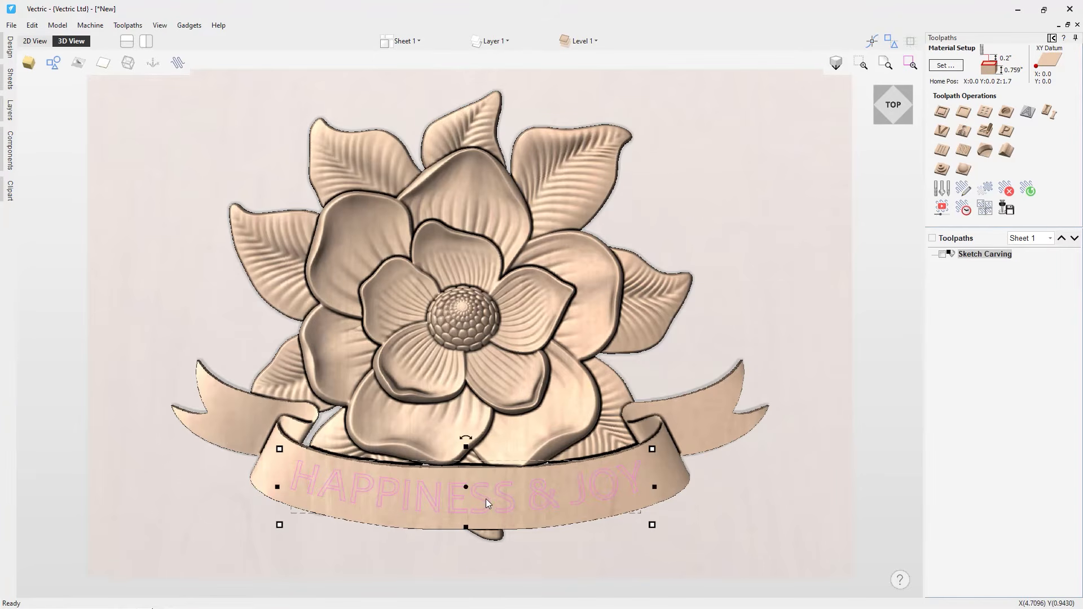
{"action": "left_click", "coordinate": [941, 133]}
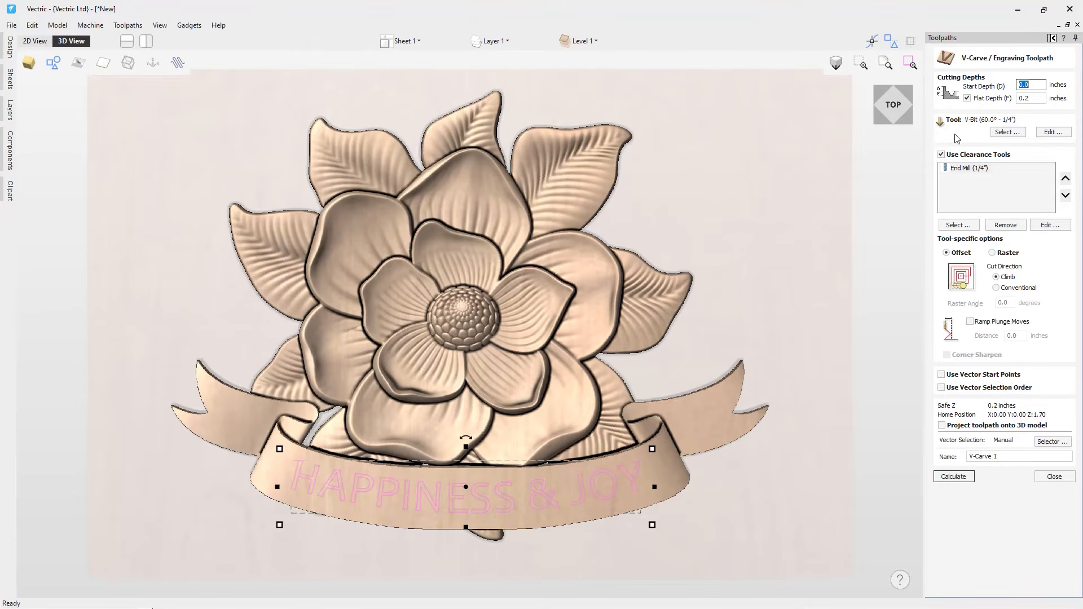
{"action": "left_click", "coordinate": [968, 98]}
{"action": "left_click", "coordinate": [942, 154]}
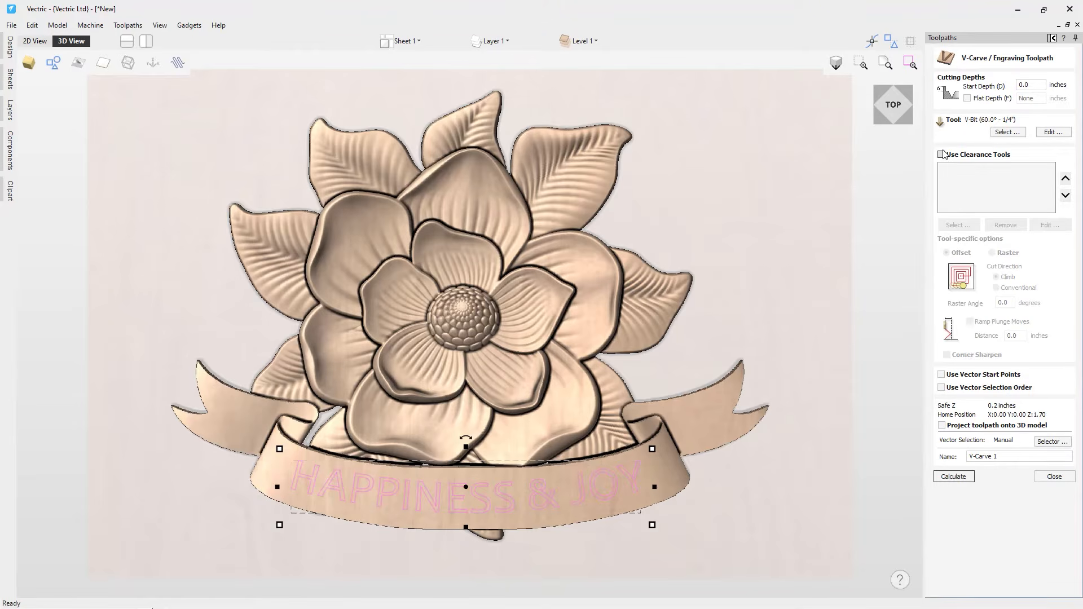
{"action": "double_click", "coordinate": [1004, 455]}
{"action": "type", "text": "- Text"}
{"action": "left_click", "coordinate": [957, 480]}
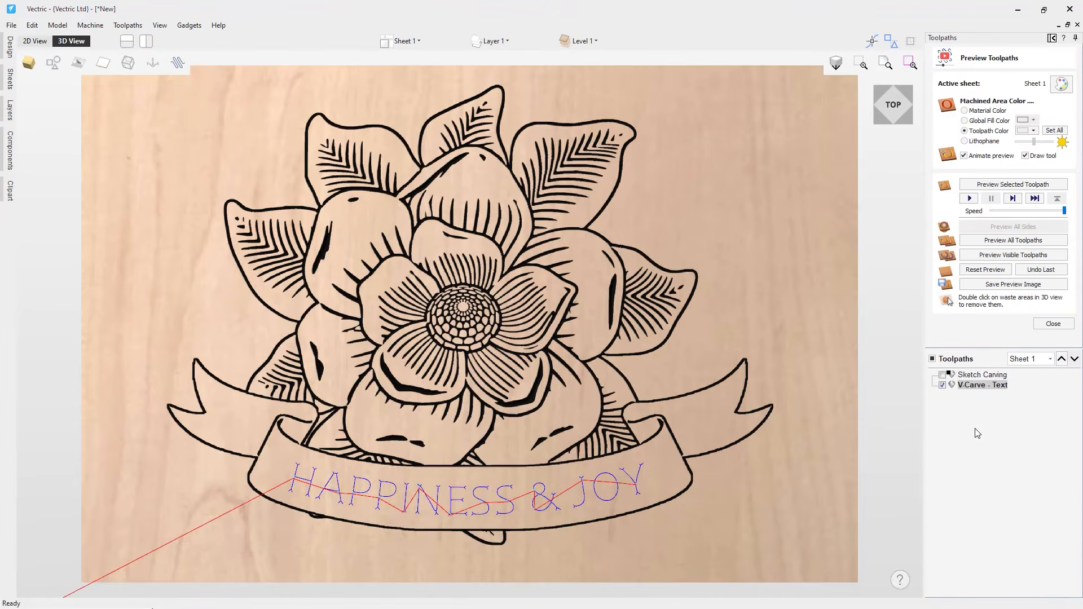
Simulate the V-Carve - Text toolpath, color it black, inspect the carving at an angle and close the preview
{"action": "left_click", "coordinate": [989, 258]}
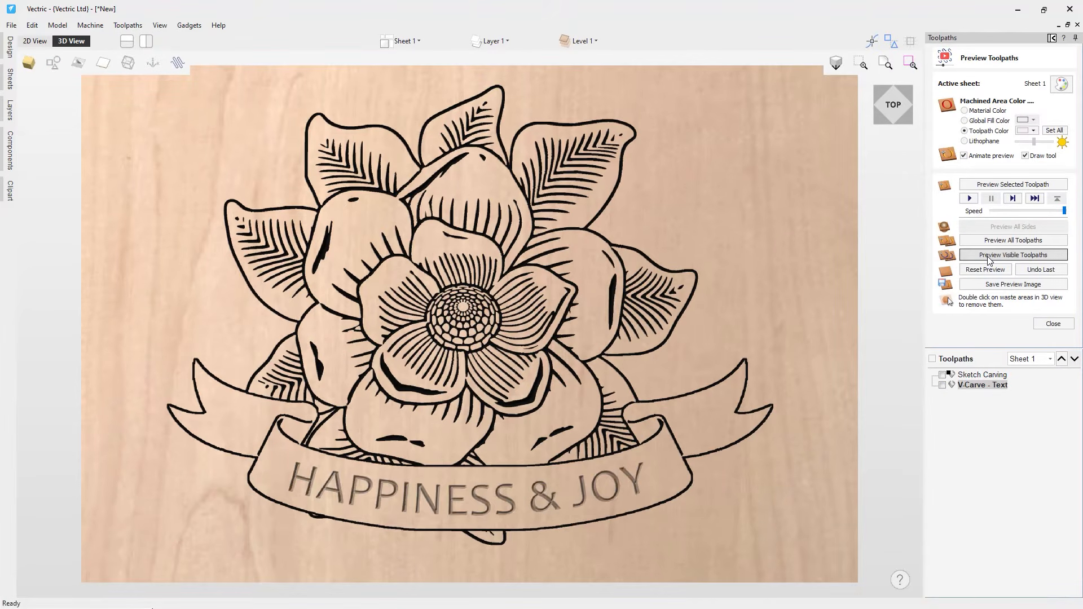
{"action": "left_click", "coordinate": [1031, 131]}
{"action": "left_click", "coordinate": [1014, 159]}
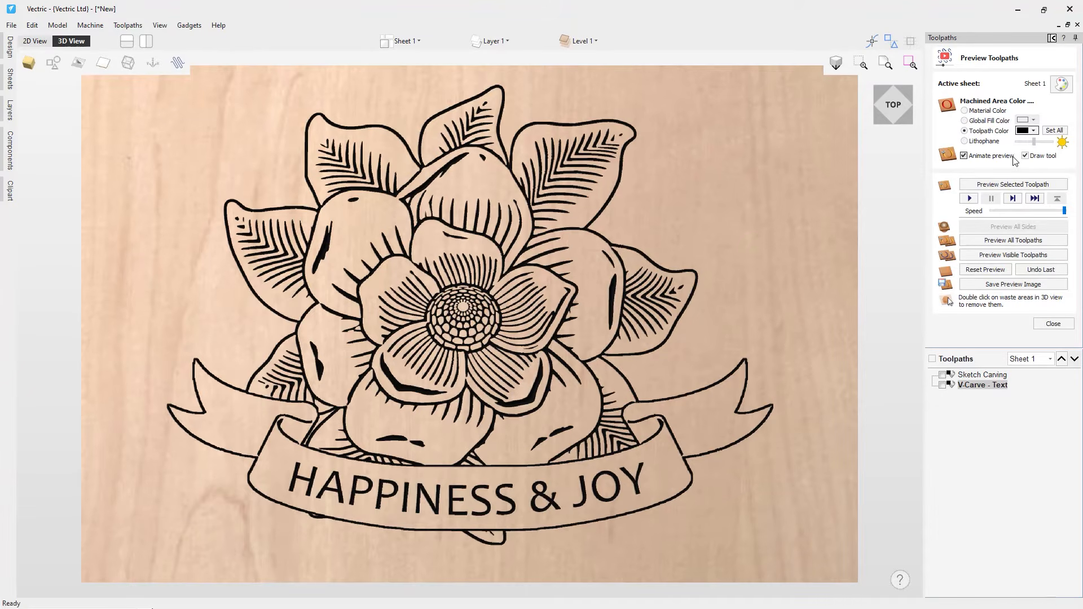
{"action": "left_click_drag", "start_coordinate": [645, 544], "coordinate": [622, 408]}
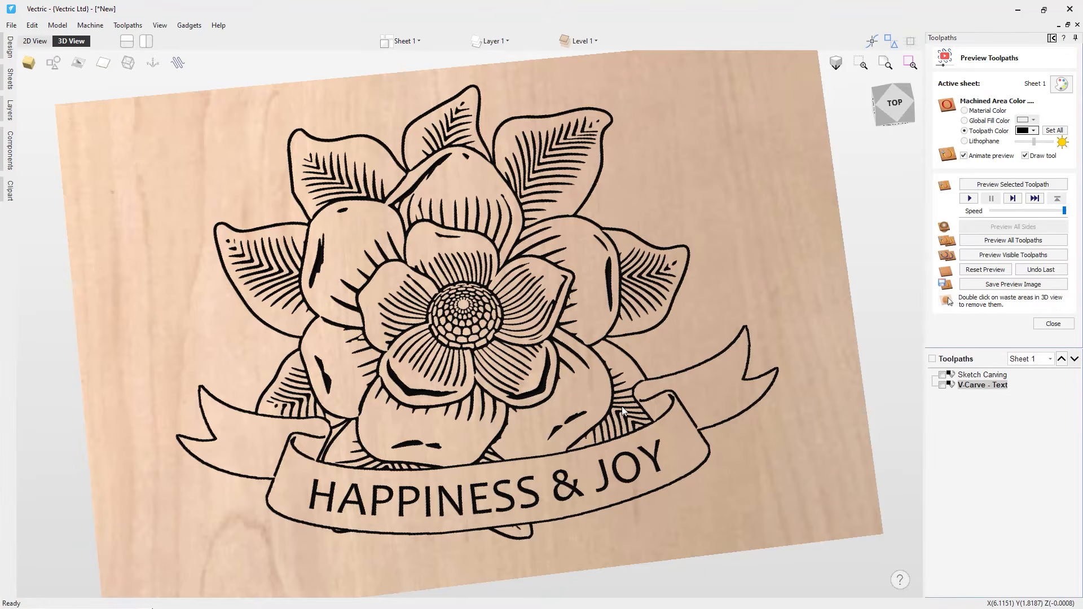
{"action": "left_click", "coordinate": [1049, 324]}
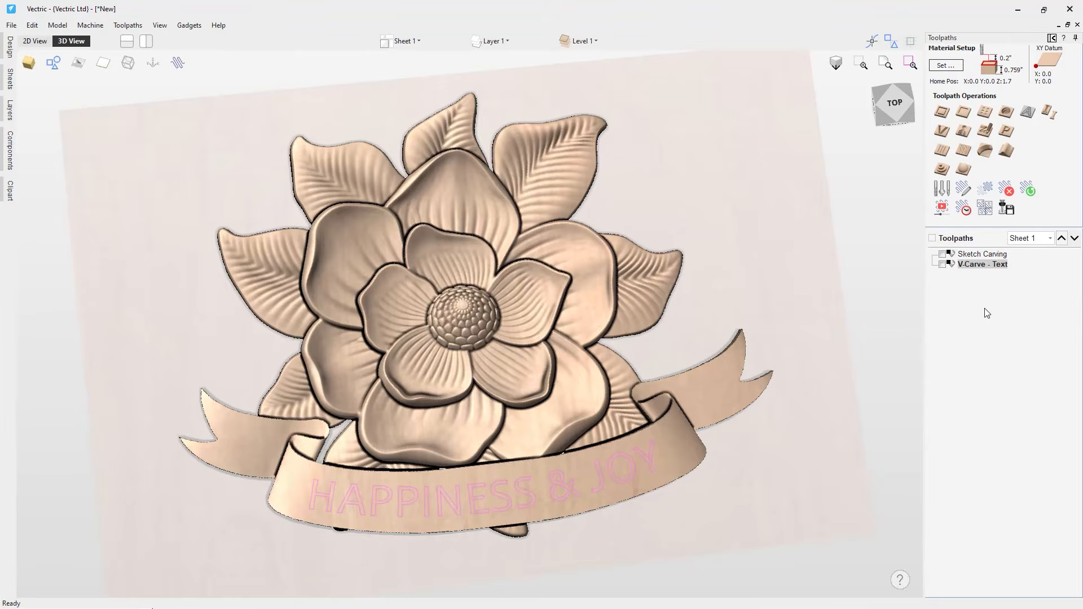
Create an empty toolpath group and rename it SketchCarve
{"action": "left_click", "coordinate": [899, 108]}
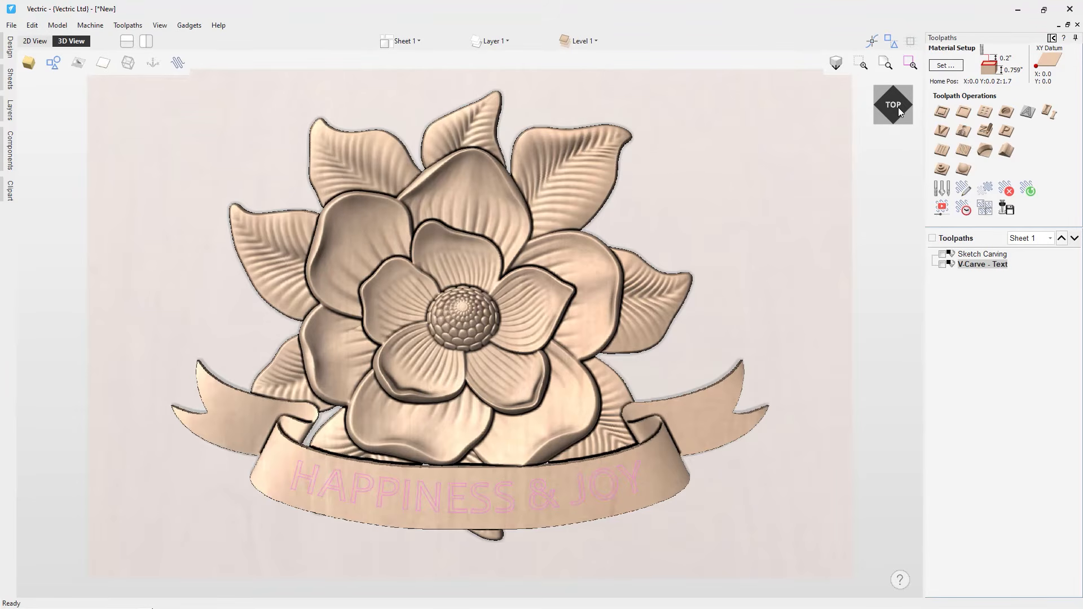
{"action": "mouse_move", "coordinate": [977, 260]}
{"action": "right_click", "coordinate": [963, 309]}
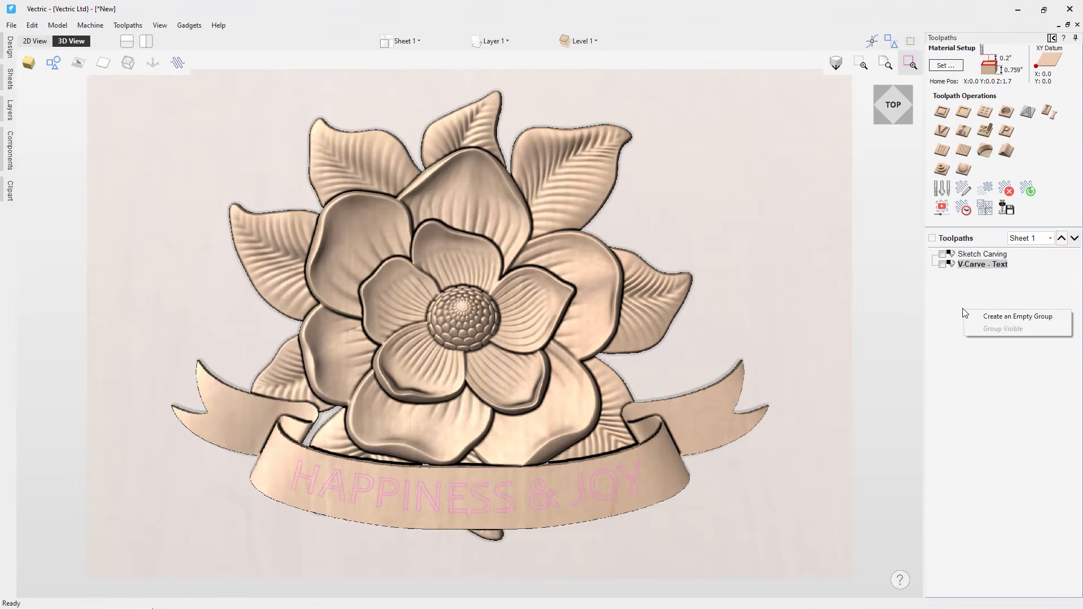
{"action": "left_click", "coordinate": [994, 318]}
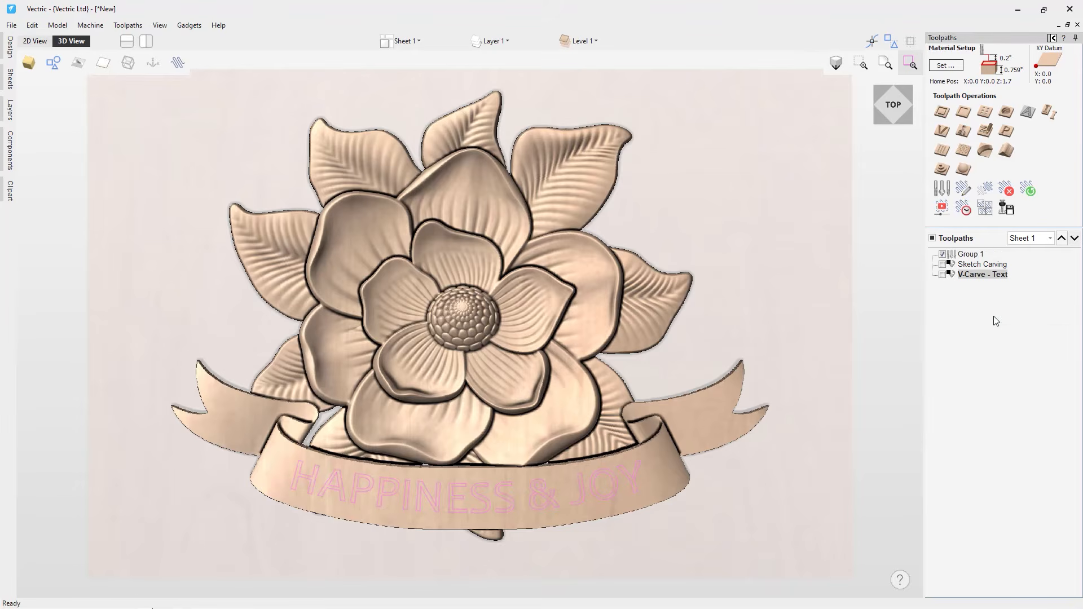
{"action": "left_click", "coordinate": [972, 255]}
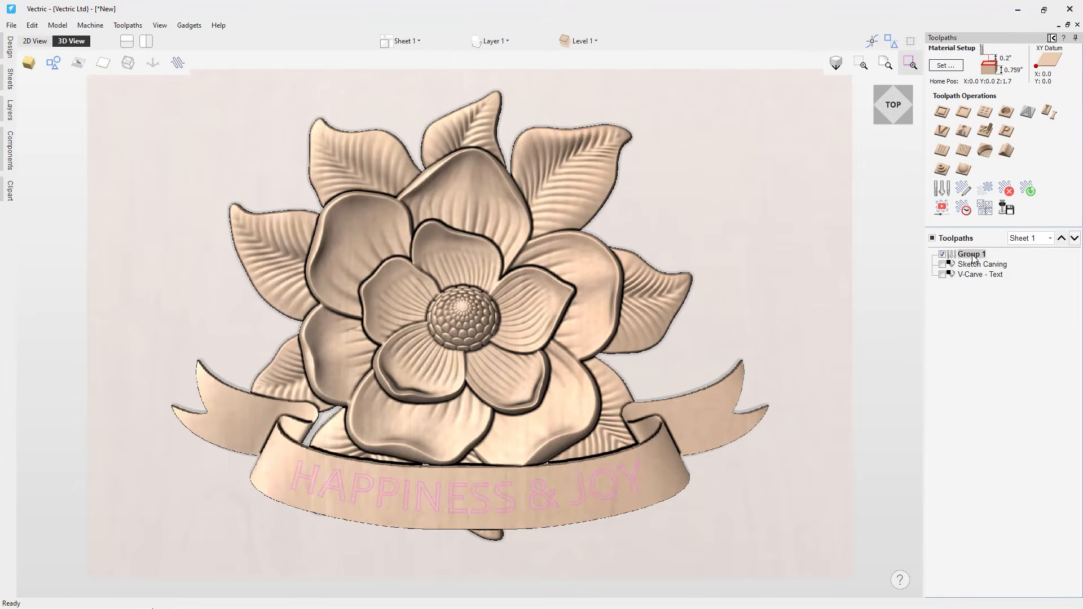
{"action": "right_click", "coordinate": [974, 258]}
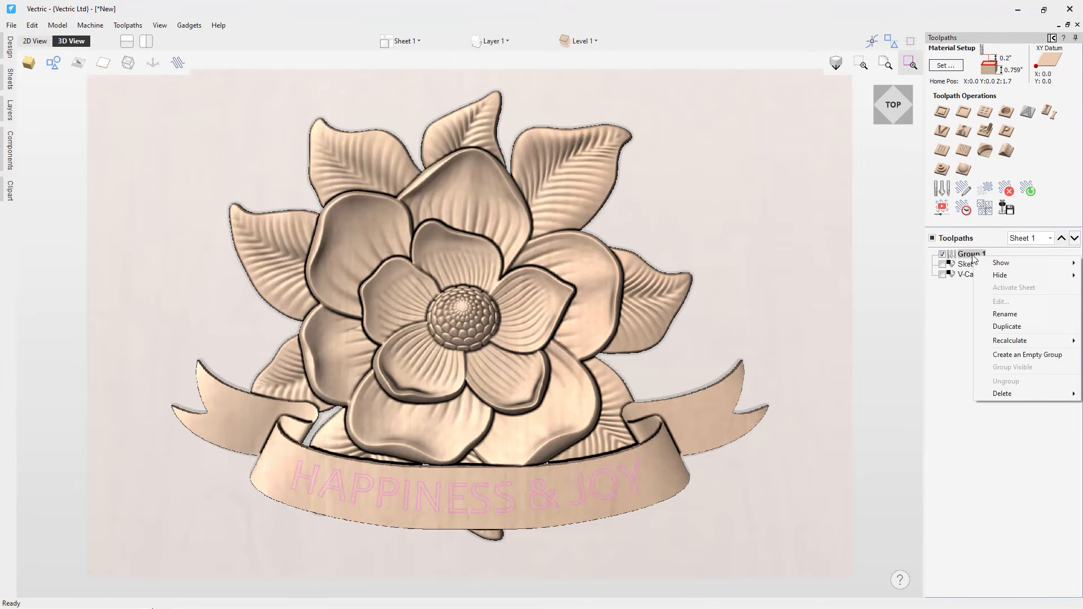
{"action": "left_click", "coordinate": [987, 313]}
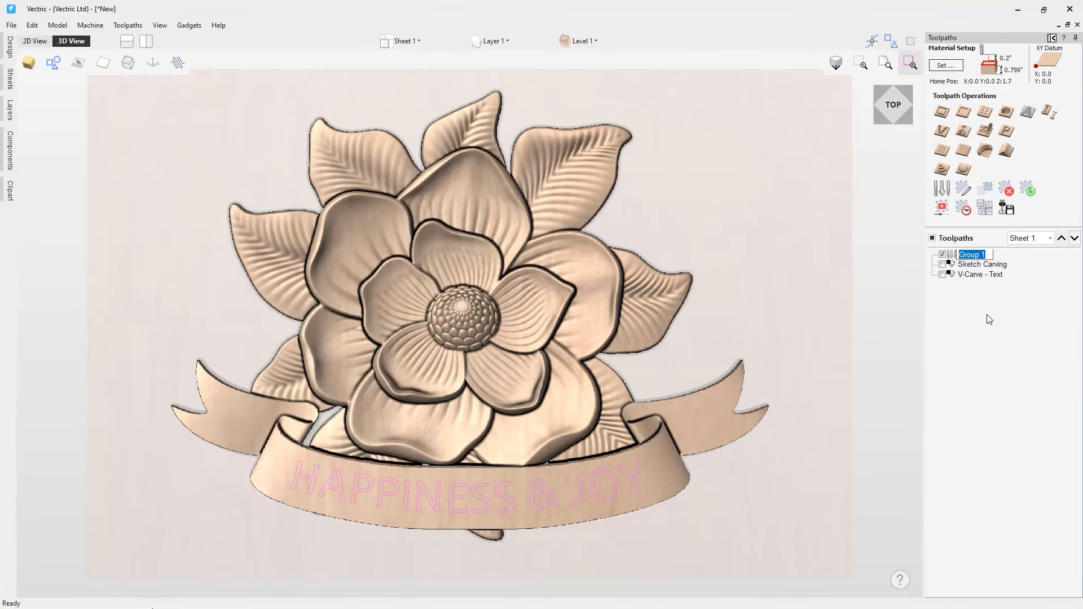
{"action": "type", "text": "SketchCarve"}
{"action": "key", "text": "Return"}
Move the Sketch Carving and V-Carve - Text toolpaths into the SketchCarve group and collapse it
{"action": "mouse_move", "coordinate": [979, 267]}
{"action": "left_mouse_down"}
{"action": "mouse_move", "coordinate": [980, 277]}
{"action": "mouse_move", "coordinate": [979, 260]}
{"action": "left_mouse_up"}
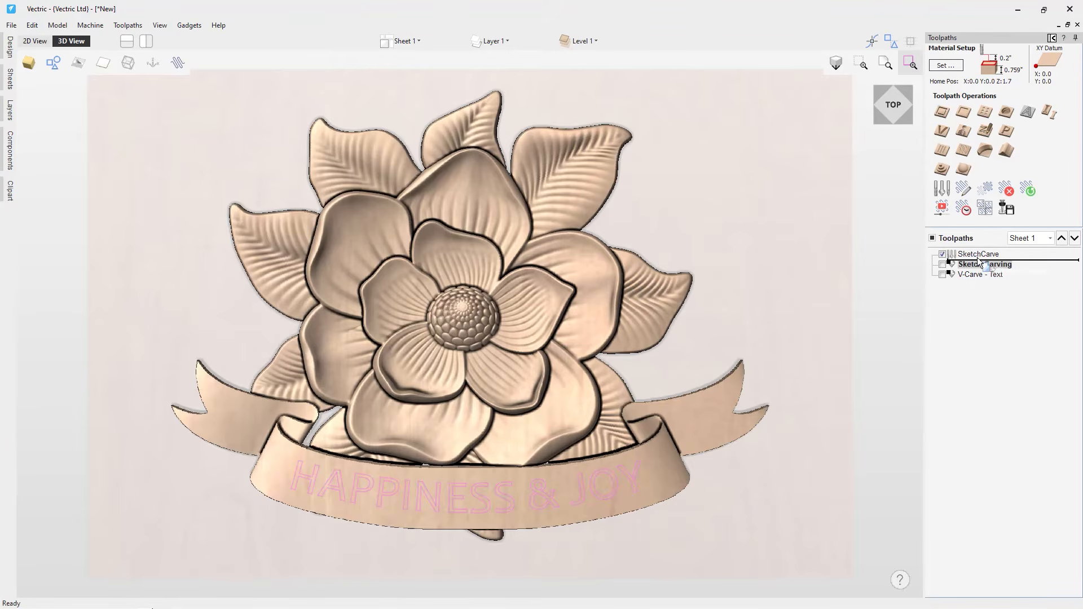
{"action": "left_click_drag", "start_coordinate": [979, 260], "coordinate": [979, 261]}
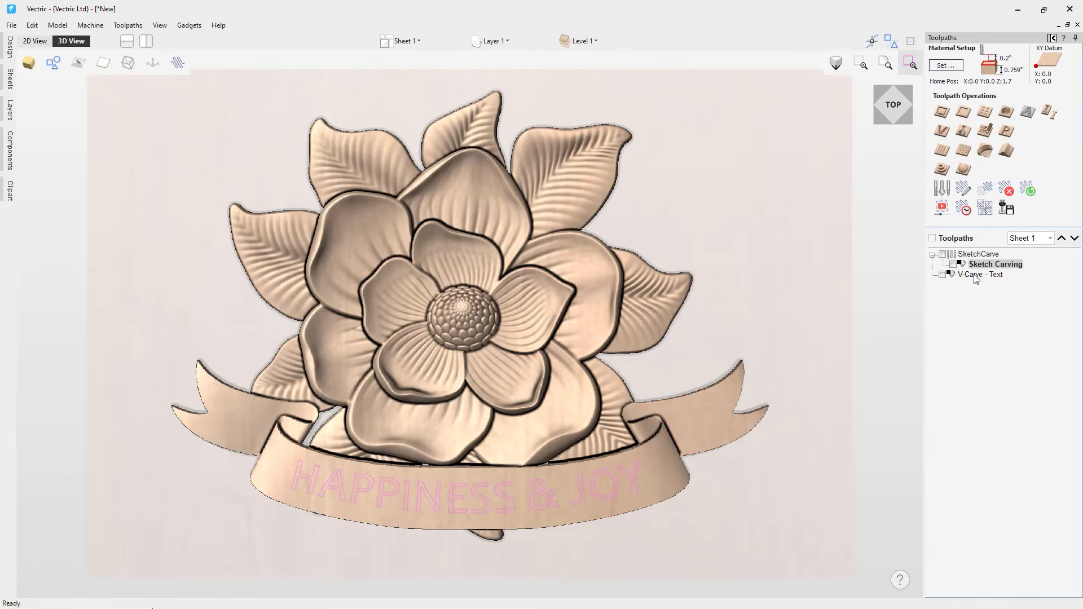
{"action": "left_click", "coordinate": [974, 275]}
{"action": "left_click", "coordinate": [971, 266]}
{"action": "left_click", "coordinate": [971, 275]}
{"action": "left_click_drag", "start_coordinate": [971, 276], "coordinate": [971, 267]}
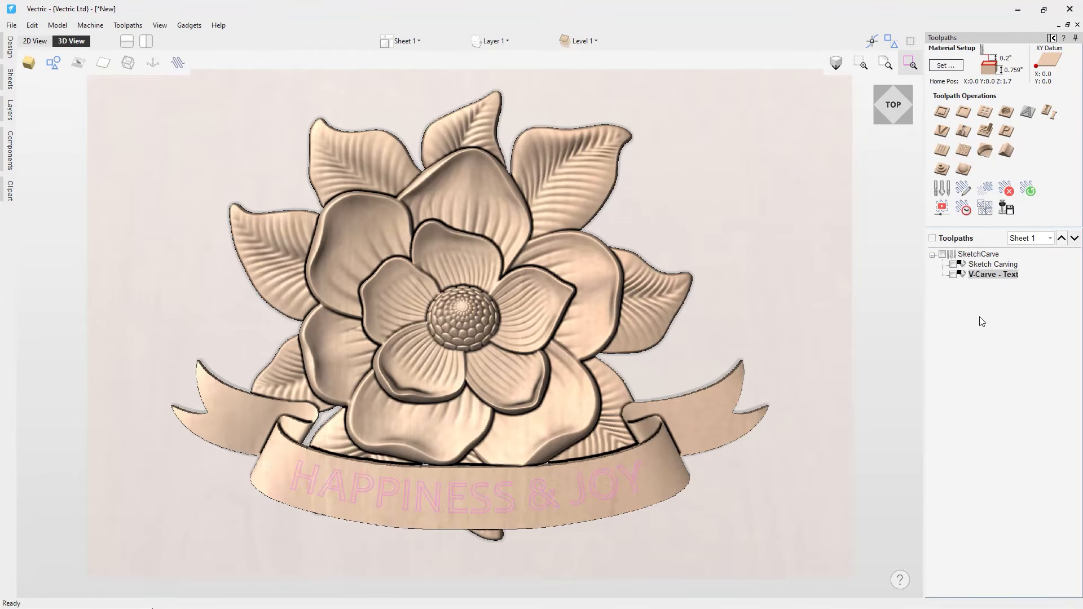
{"action": "left_click", "coordinate": [944, 256]}
{"action": "left_click", "coordinate": [944, 256]}
{"action": "left_click", "coordinate": [933, 255]}
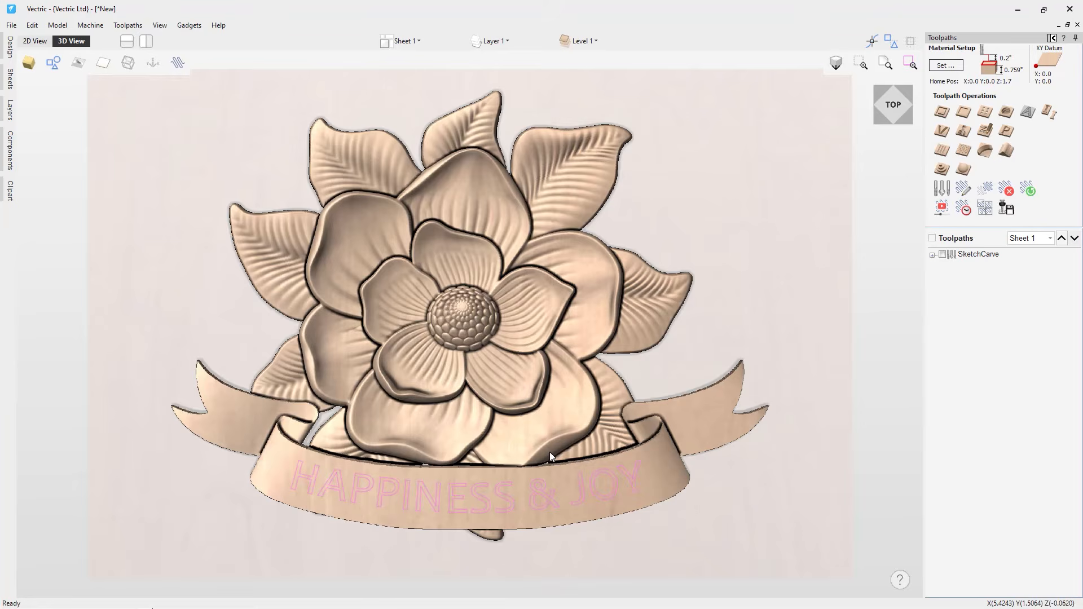
Return to the design tools and create a vector boundary around the selected flower and ribbon components
{"action": "left_click", "coordinate": [1053, 38]}
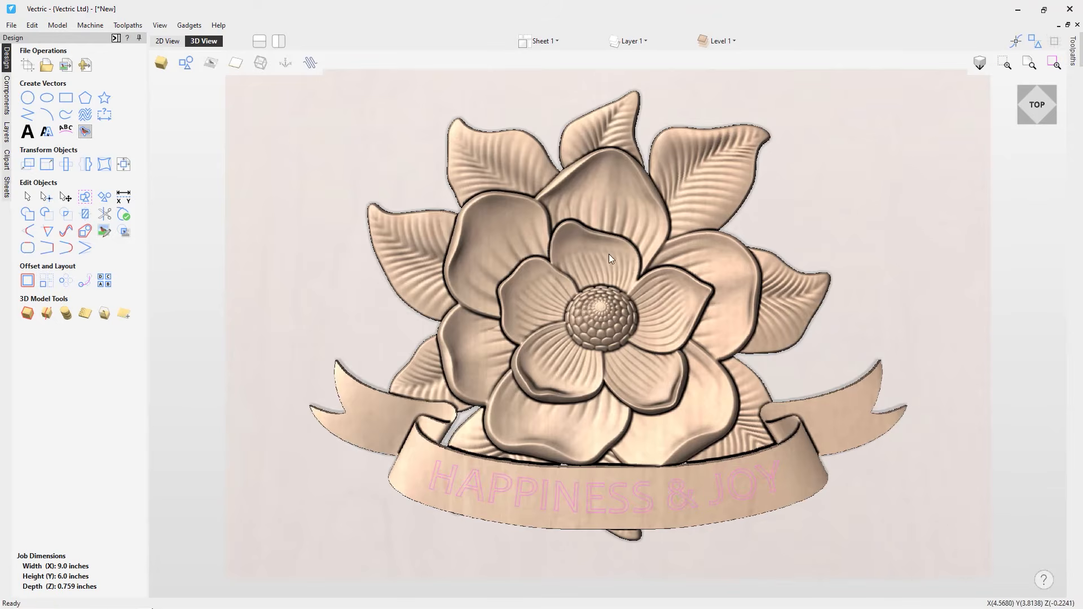
{"action": "left_click", "coordinate": [590, 255]}
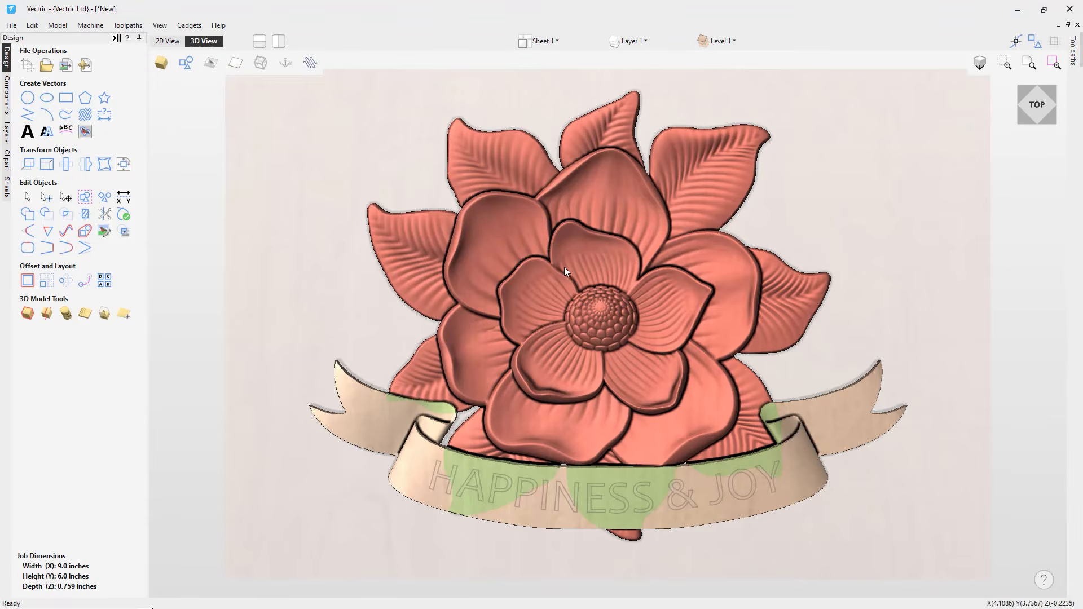
{"action": "left_click", "coordinate": [365, 427], "text": "shift"}
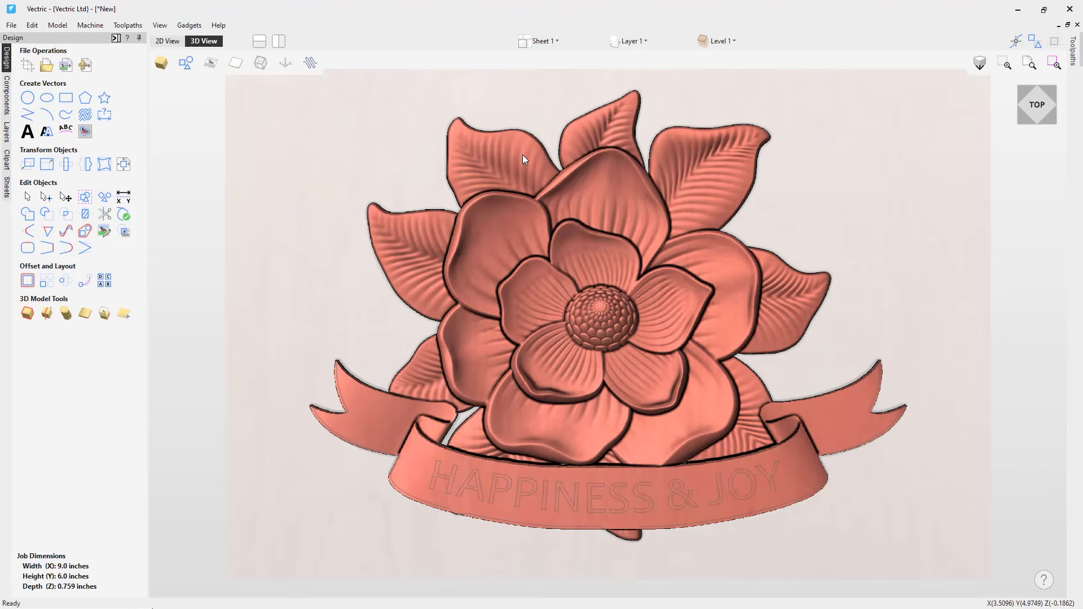
{"action": "left_click", "coordinate": [419, 142]}
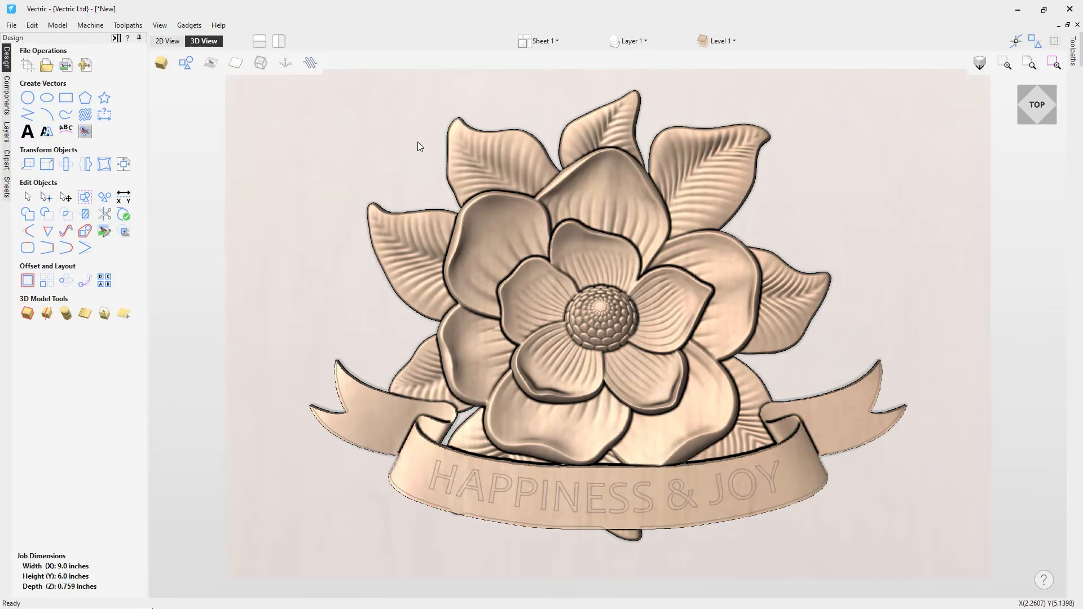
Select the boundary vectors around the design with 2D and 3D views side by side, and return to the full 3D view
{"action": "left_click", "coordinate": [273, 40]}
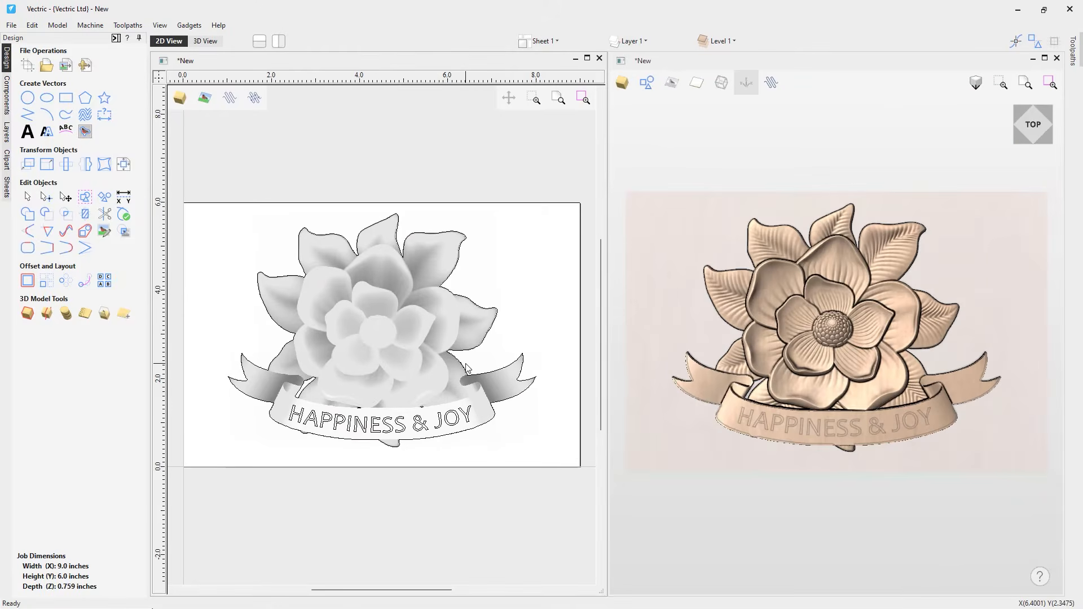
{"action": "left_click", "coordinate": [471, 353]}
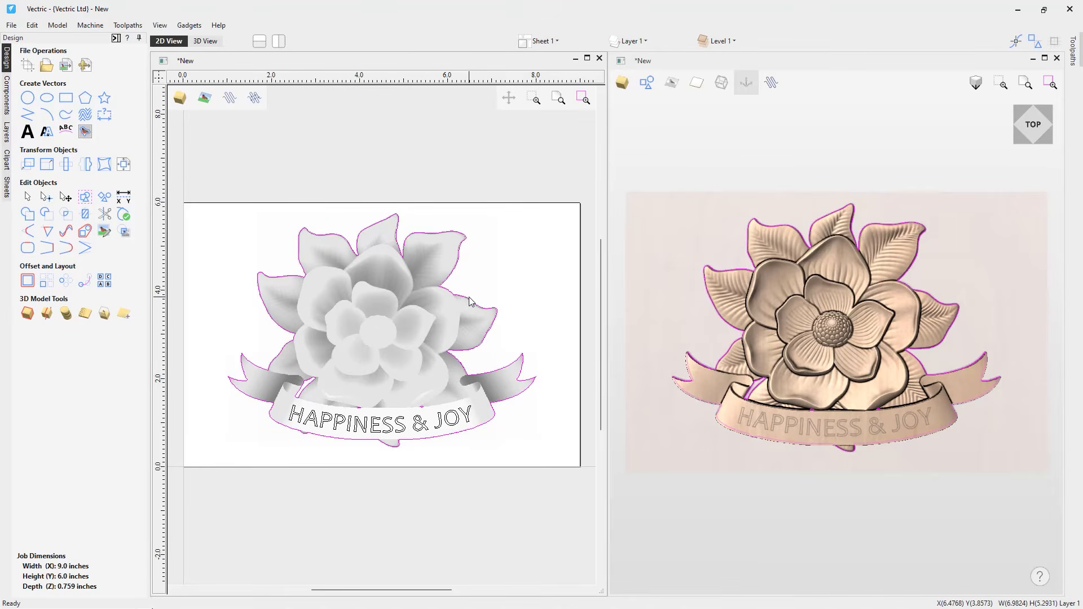
{"action": "left_click", "coordinate": [1045, 58]}
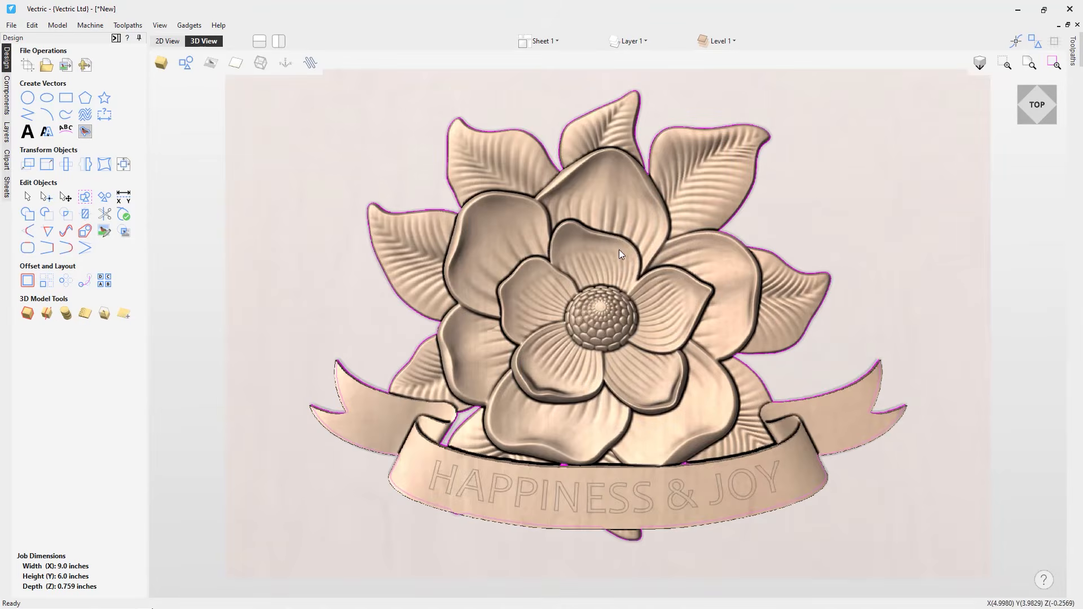
Select the grouped boundary vectors around the flower and ribbon and ungroup them
{"action": "left_click", "coordinate": [560, 159]}
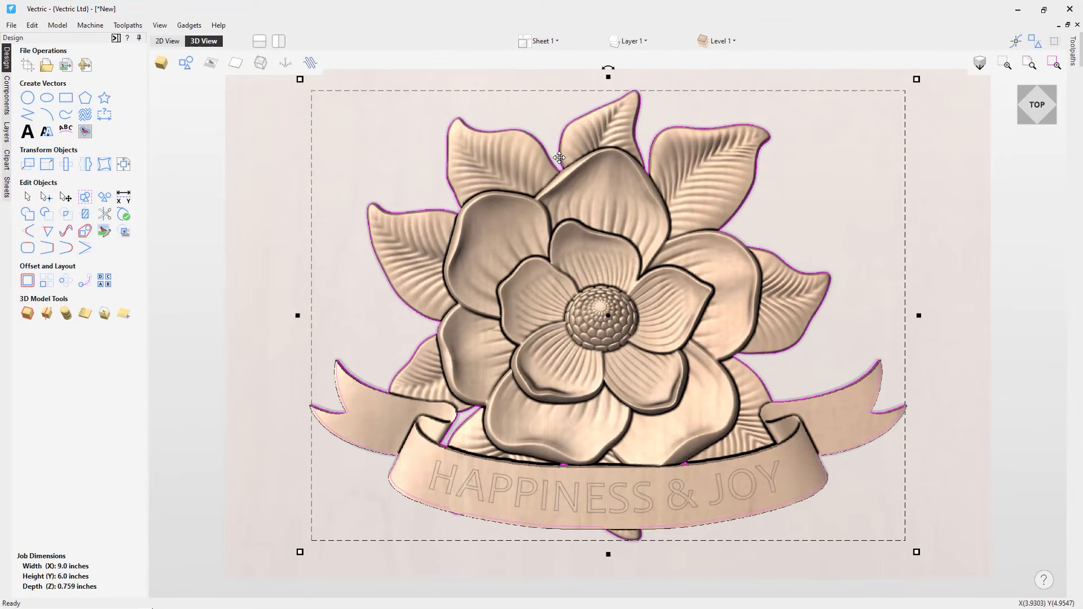
{"action": "right_click", "coordinate": [559, 159]}
{"action": "mouse_move", "coordinate": [588, 250]}
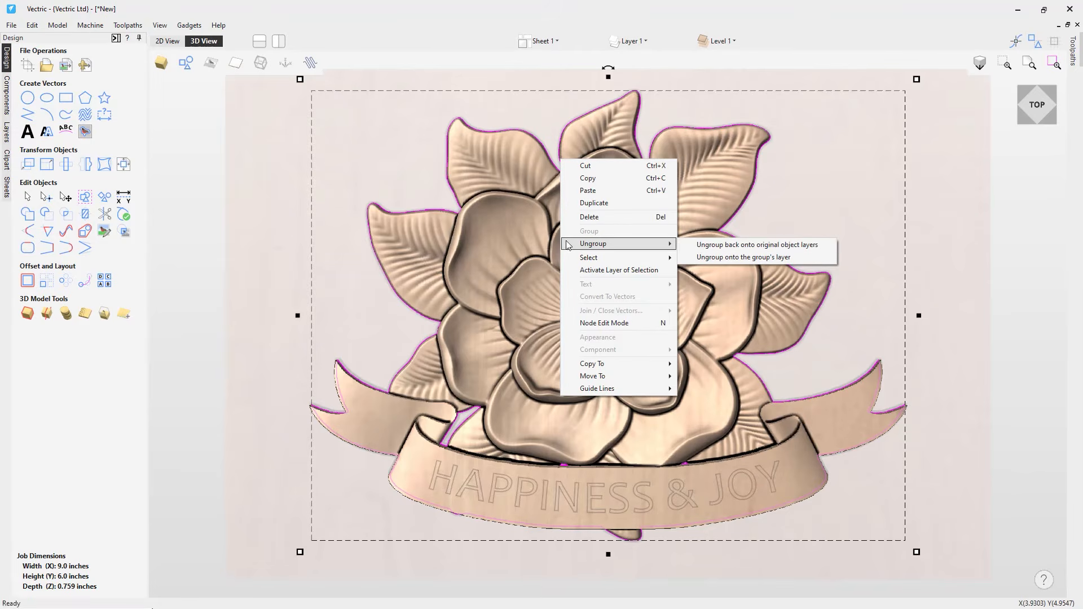
{"action": "left_click", "coordinate": [280, 541]}
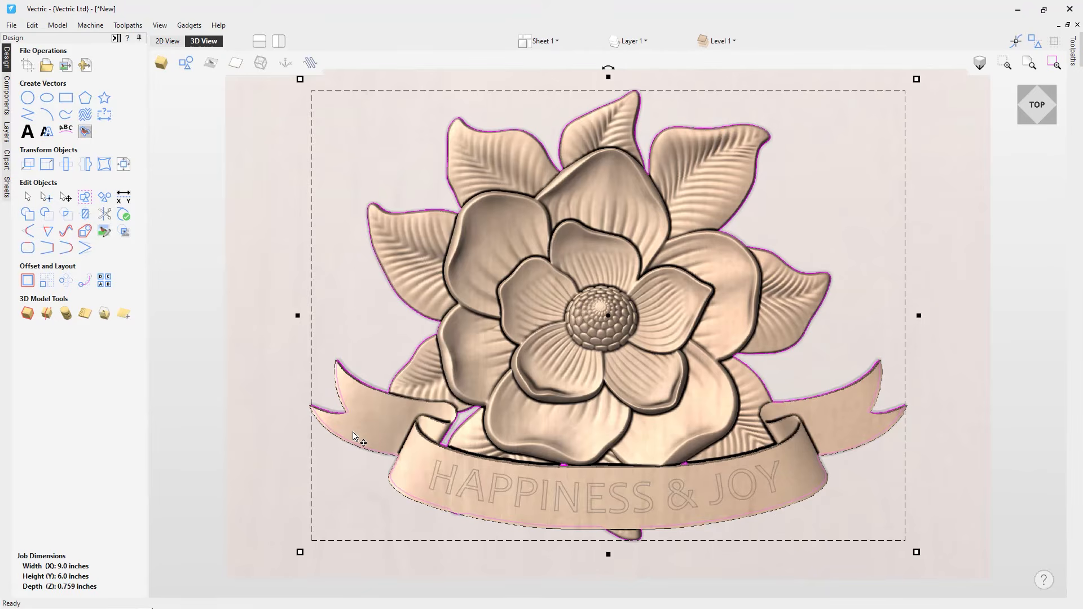
{"action": "right_click", "coordinate": [349, 408]}
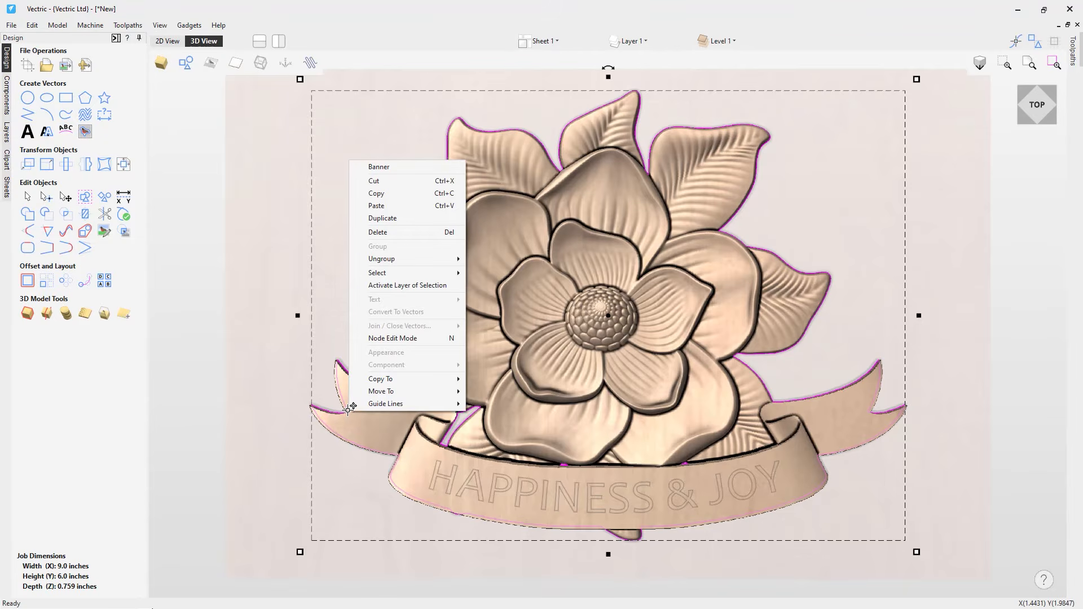
{"action": "mouse_move", "coordinate": [382, 262]}
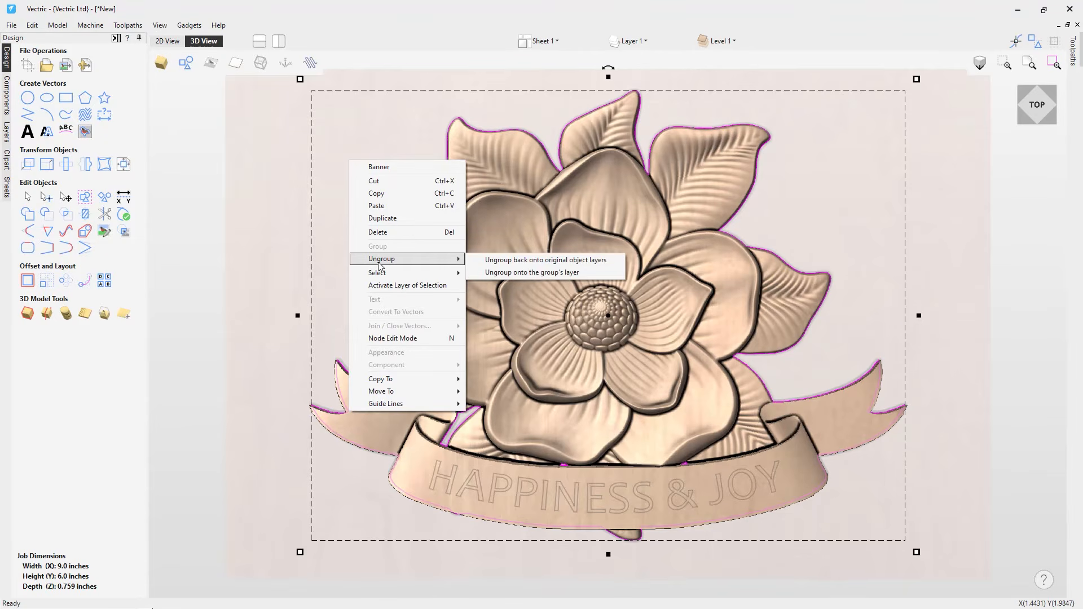
{"action": "left_click", "coordinate": [509, 265]}
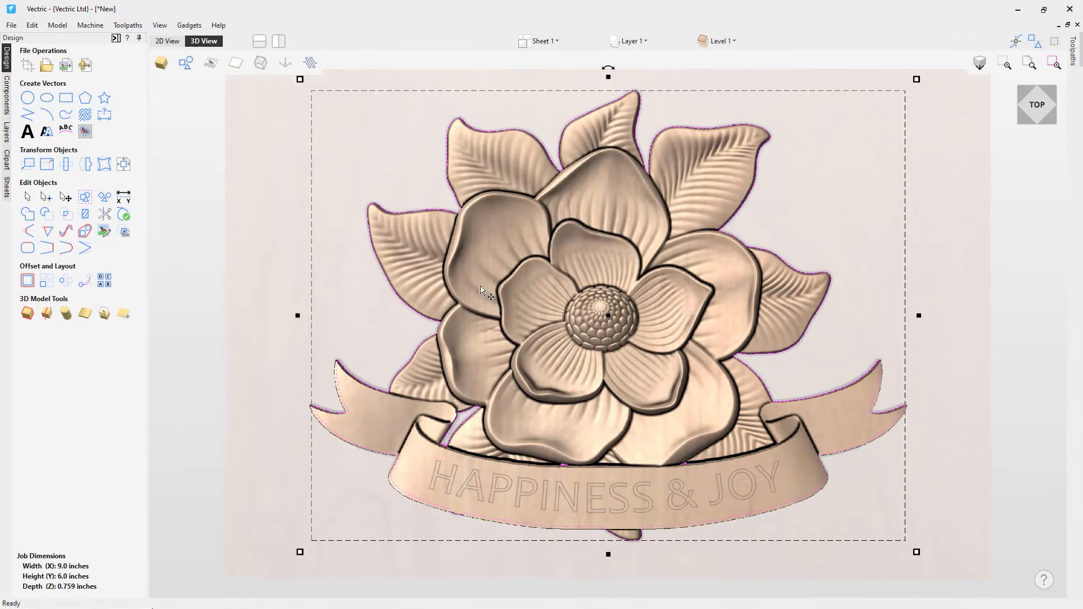
Delete the small inner boundary vectors between the petals and the ribbon, keeping the outer outline
{"action": "left_click", "coordinate": [340, 390], "text": "shift"}
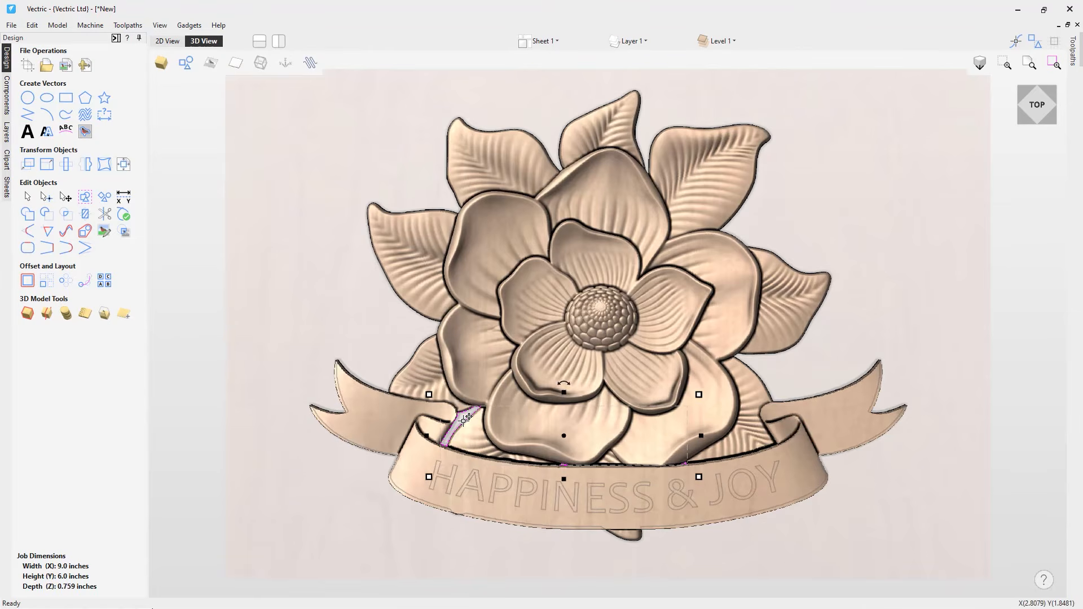
{"action": "key", "text": "Delete"}
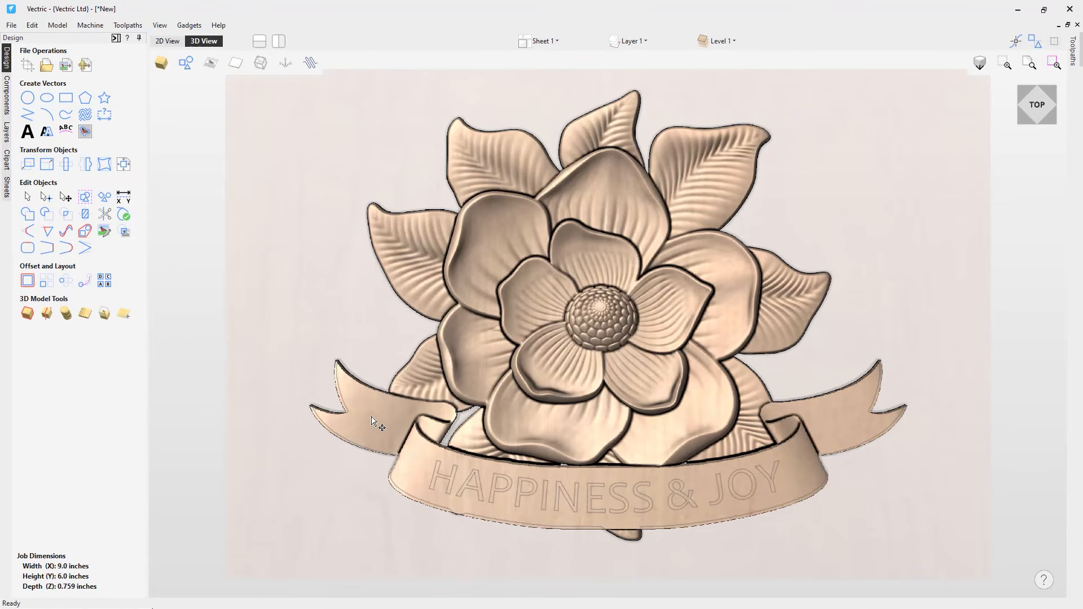
{"action": "left_click", "coordinate": [341, 391]}
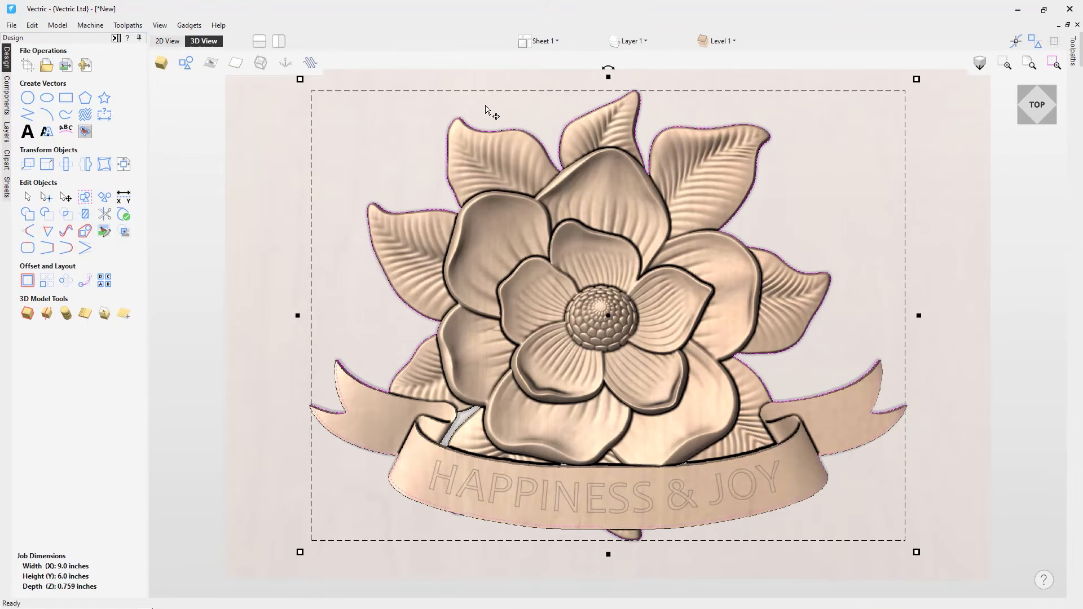
{"action": "left_click", "coordinate": [400, 149]}
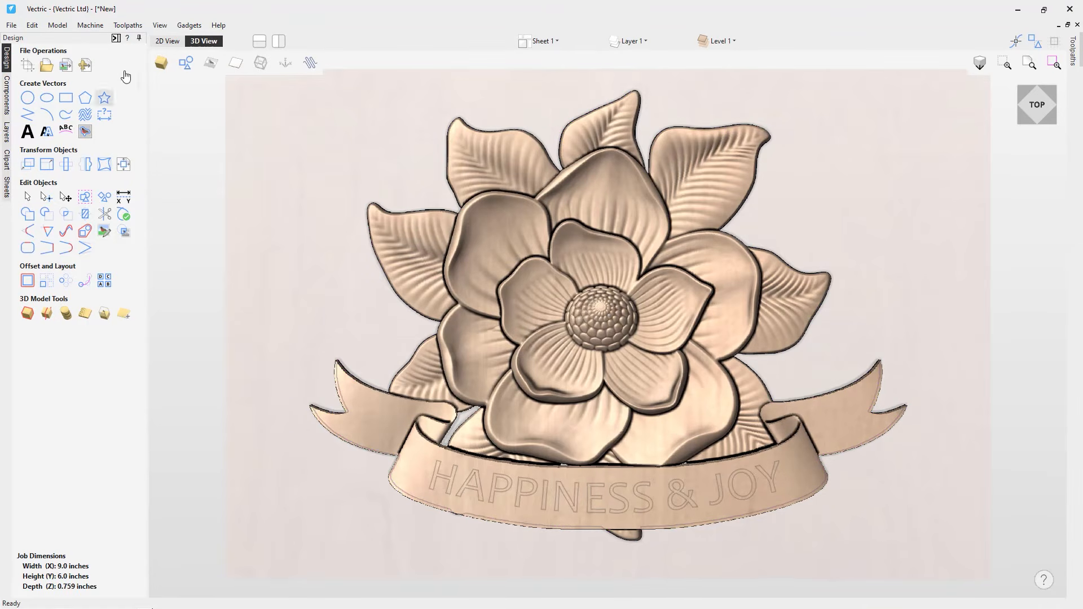
Calculate a rough machining toolpath named 3D Roughing, using the outer boundary outline as the selected machining limit
{"action": "left_click", "coordinate": [115, 39]}
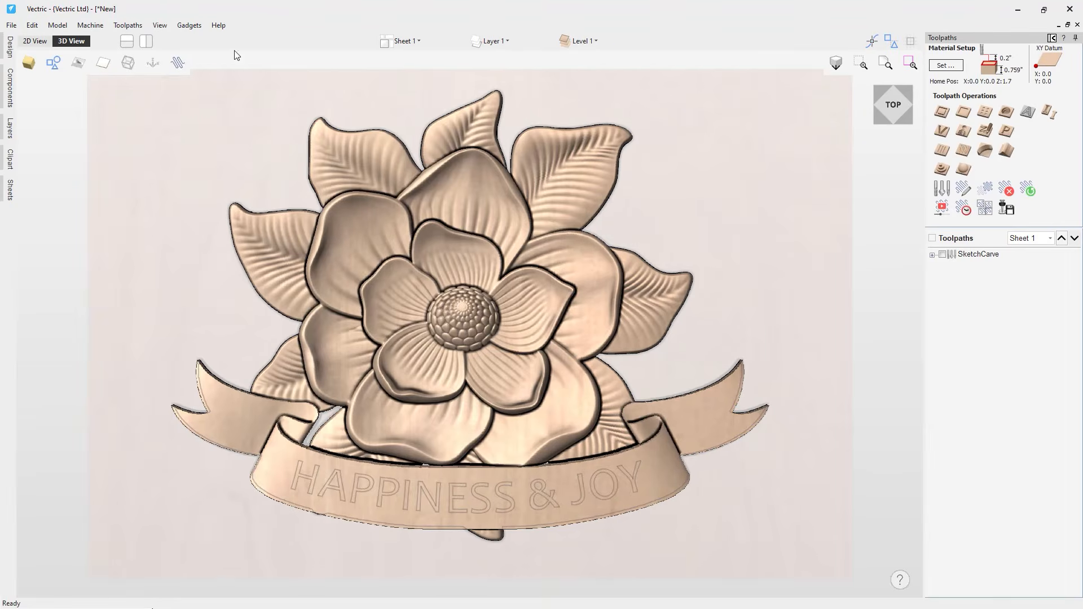
{"action": "left_click", "coordinate": [943, 169]}
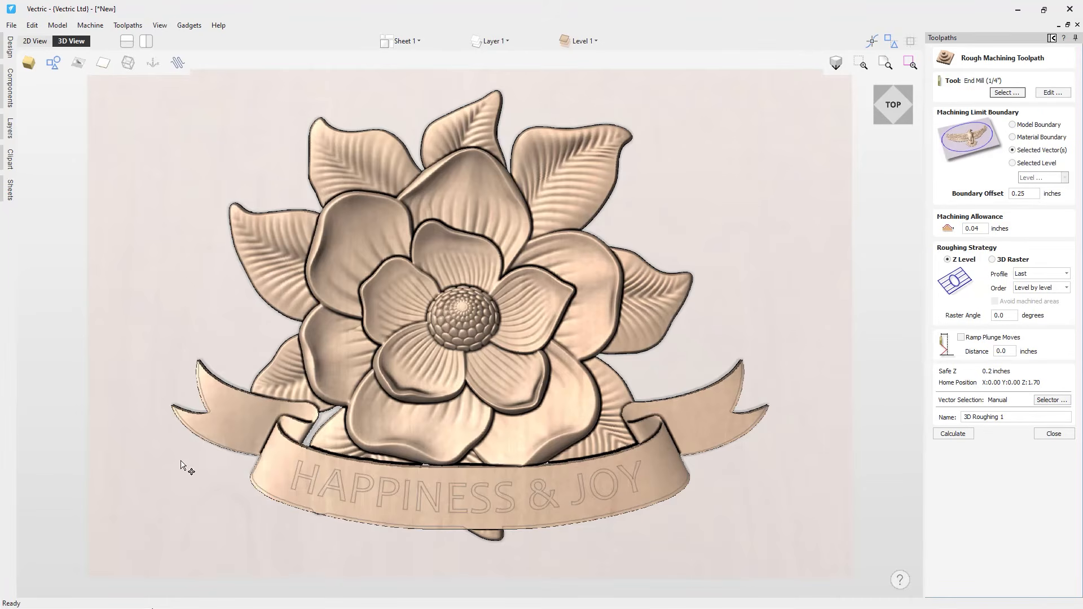
{"action": "left_click", "coordinate": [185, 427]}
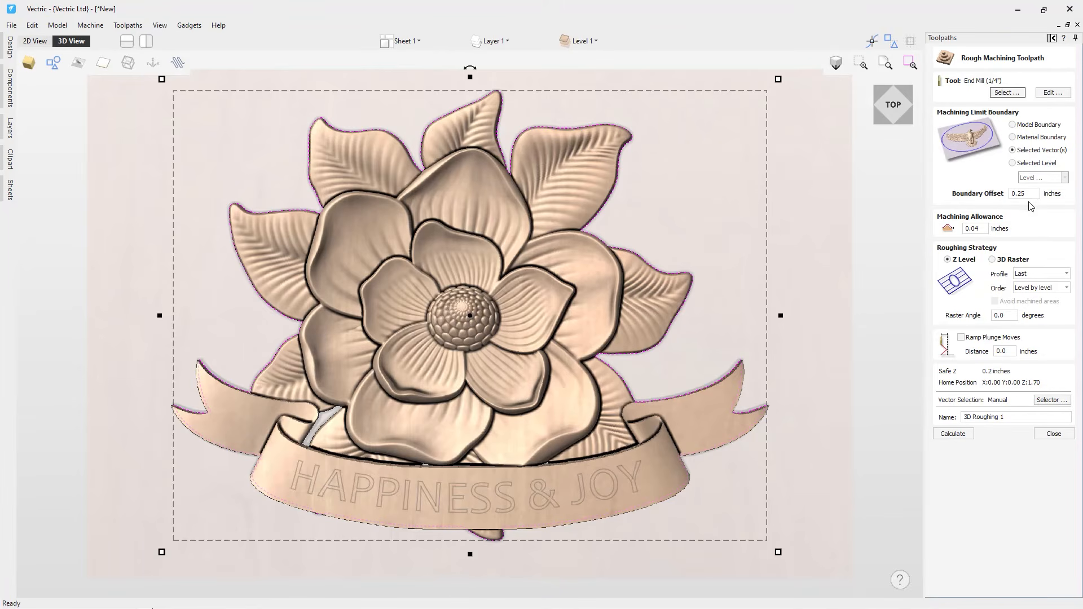
{"action": "left_click", "coordinate": [980, 228]}
{"action": "left_click", "coordinate": [1004, 417]}
{"action": "double_click", "coordinate": [1003, 417]}
{"action": "key", "text": "BackSpace"}
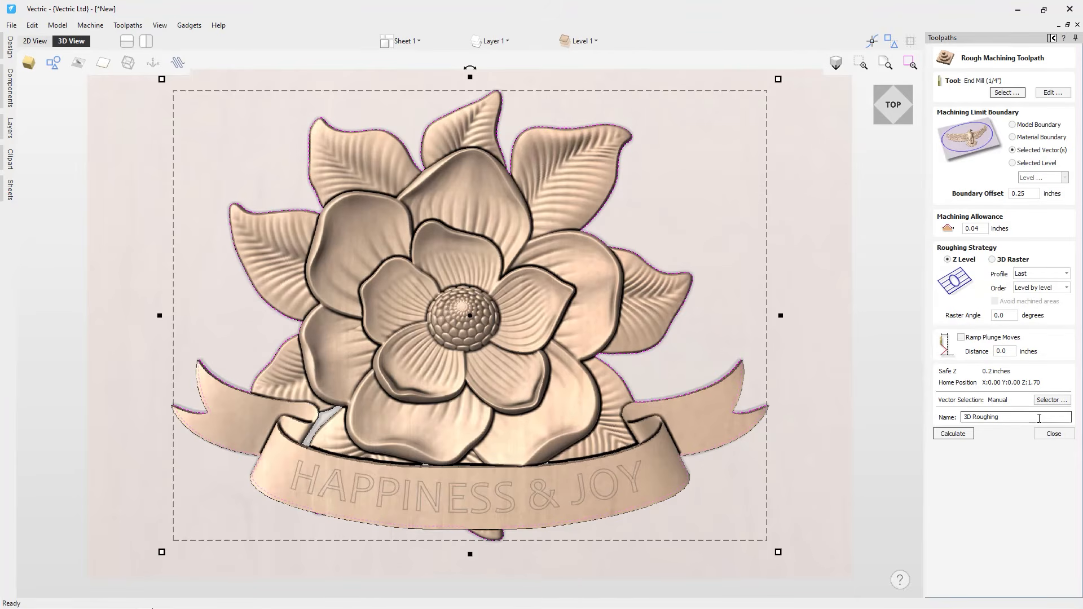
{"action": "left_click", "coordinate": [953, 434]}
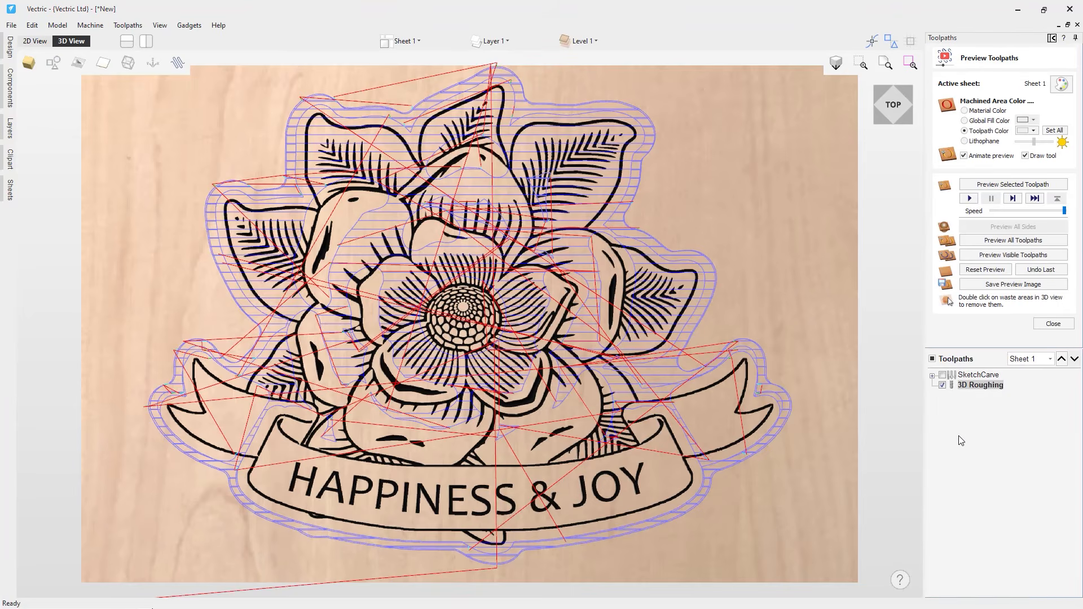
Reset the preview, simulate the 3D Roughing toolpath, inspect the cut from an angle and from above, and close the preview
{"action": "left_click", "coordinate": [975, 271]}
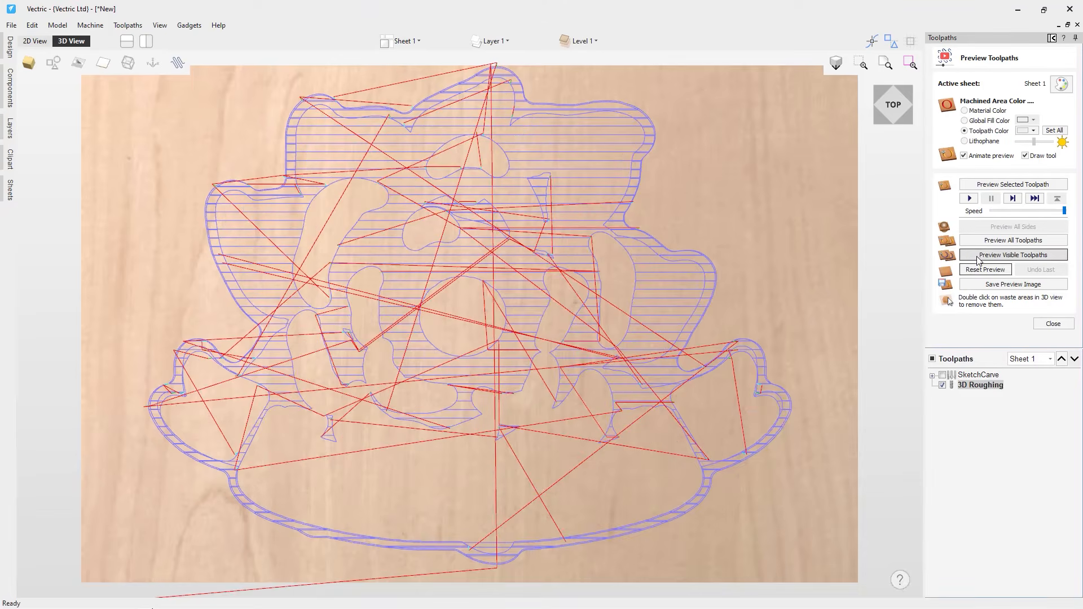
{"action": "left_click", "coordinate": [978, 255]}
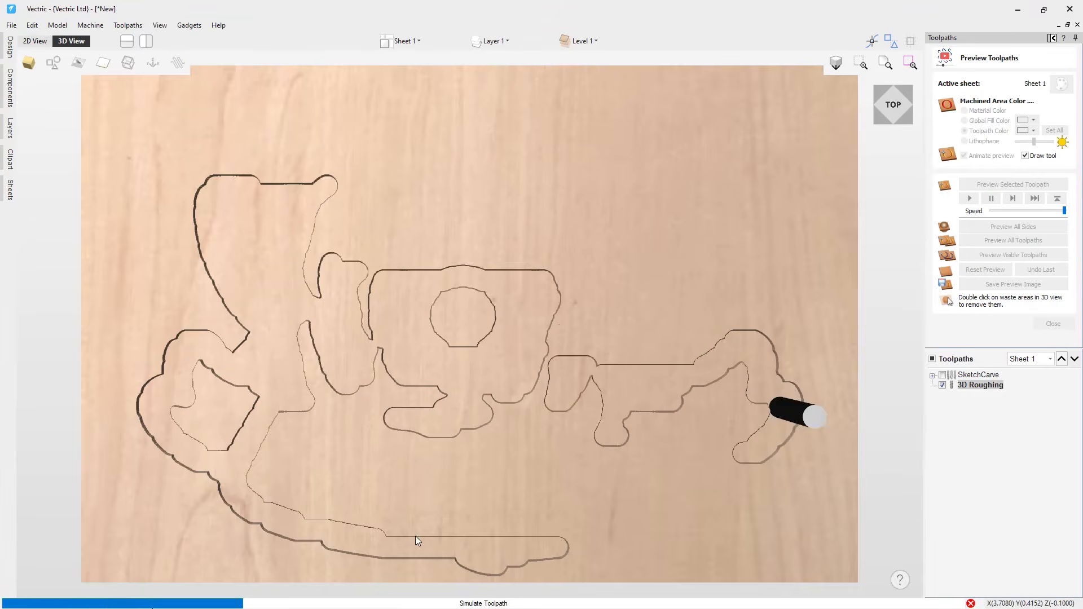
{"action": "left_click_drag", "start_coordinate": [433, 532], "coordinate": [528, 411]}
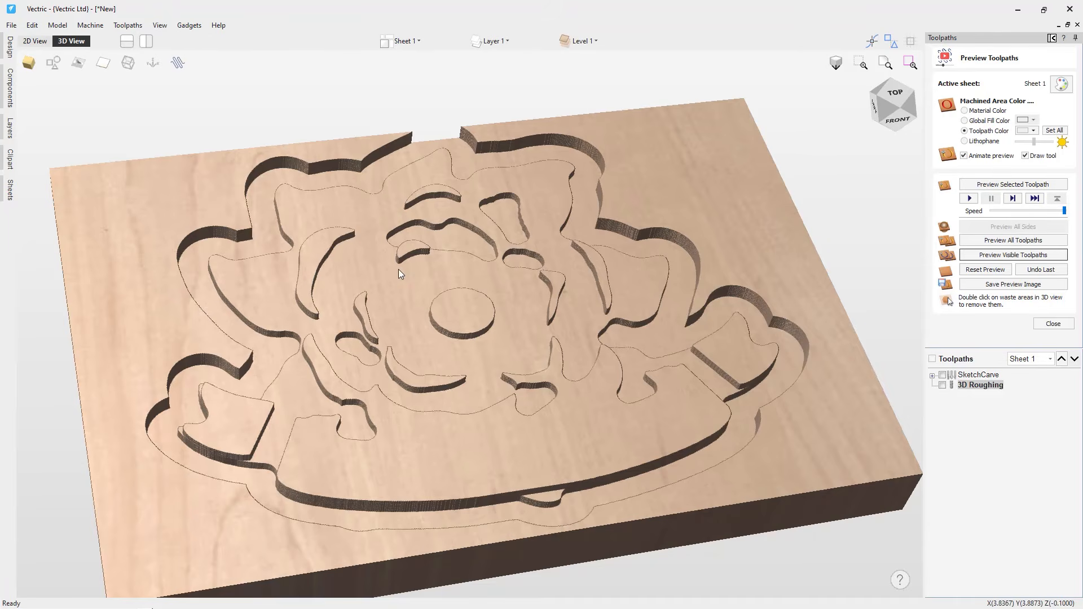
{"action": "left_click_drag", "start_coordinate": [674, 271], "coordinate": [616, 325]}
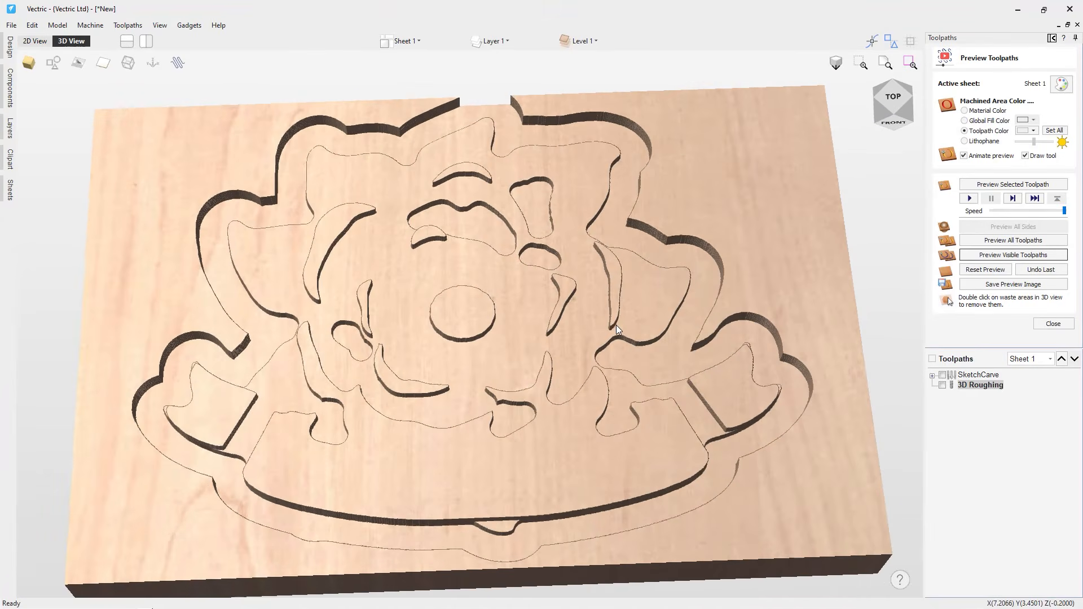
{"action": "left_click", "coordinate": [899, 101]}
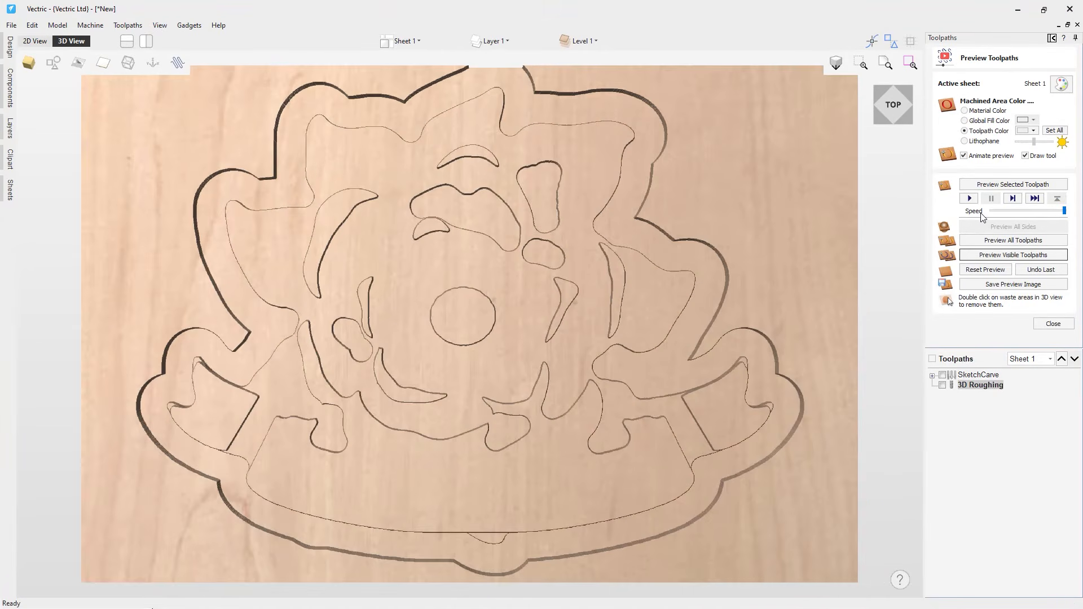
{"action": "left_click", "coordinate": [1054, 324]}
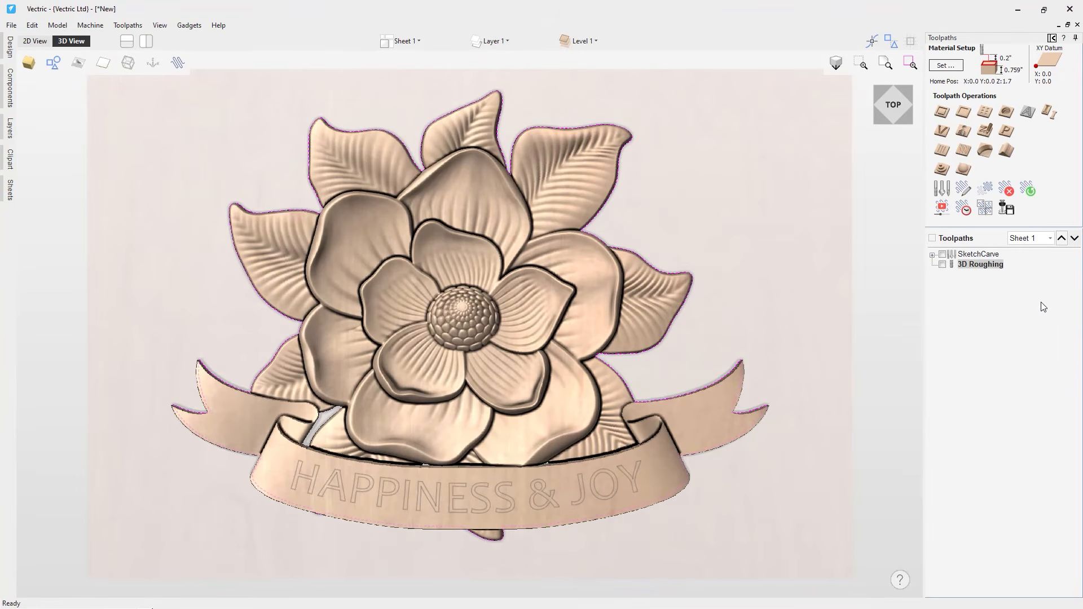
Start a finish machining toolpath limited to the selected vectors with a boundary offset of 0.1 inches
{"action": "left_click", "coordinate": [964, 171]}
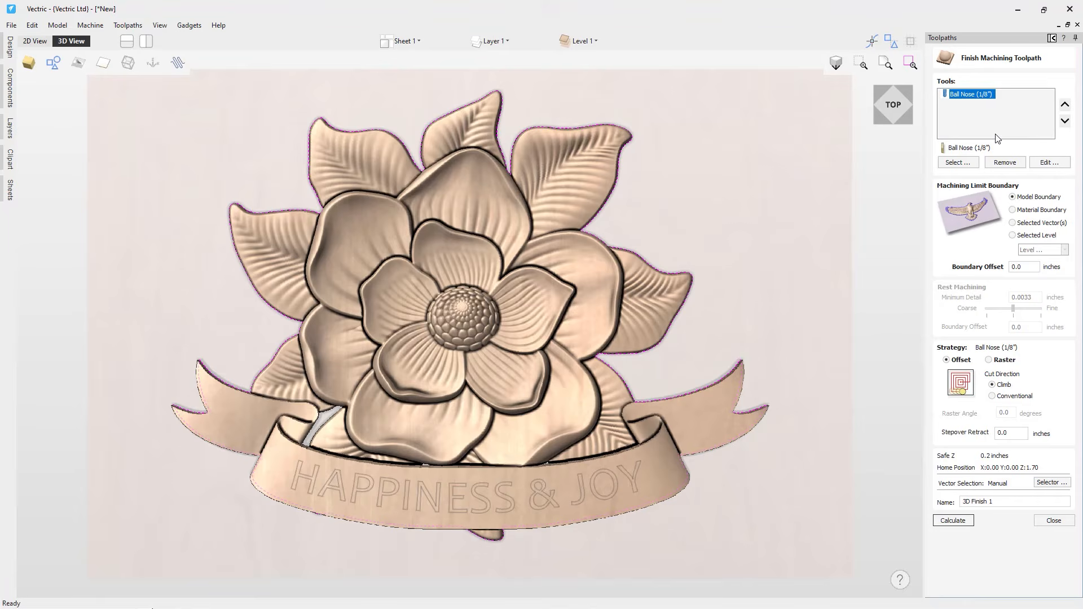
{"action": "left_click", "coordinate": [1013, 223]}
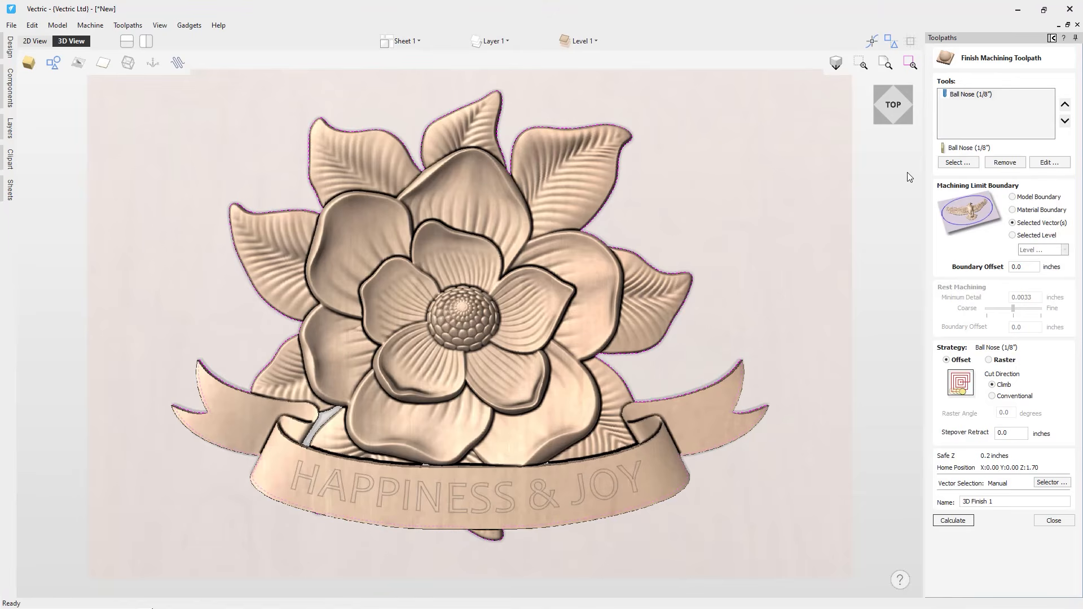
{"action": "double_click", "coordinate": [1019, 266]}
{"action": "type", "text": "1"}
Use the Raster strategy for the finish toolpath, name it 3D Finish and calculate it
{"action": "left_click", "coordinate": [989, 360]}
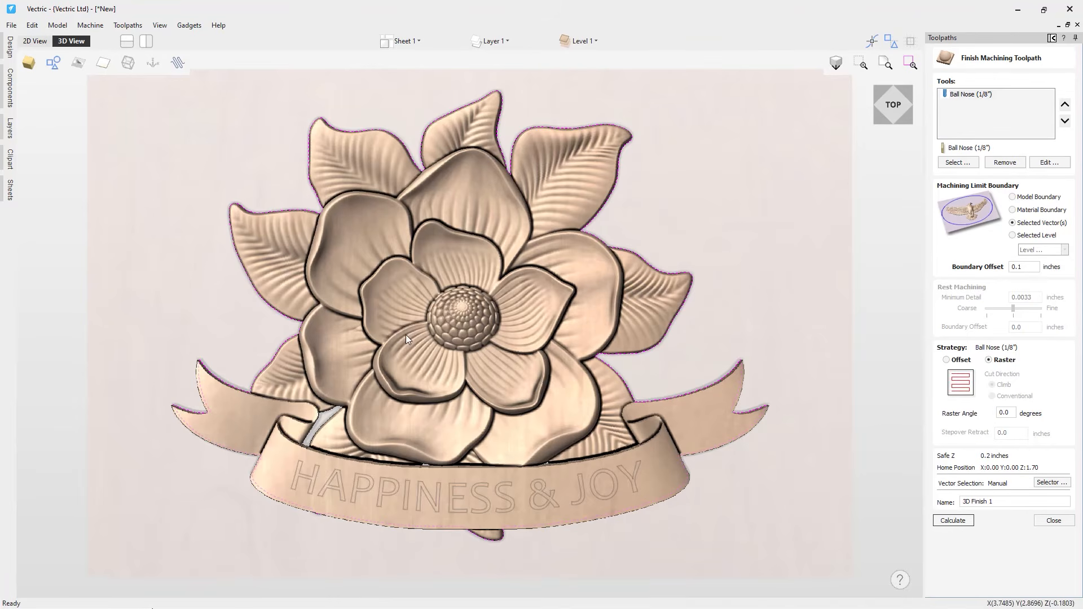
{"action": "left_click", "coordinate": [946, 360]}
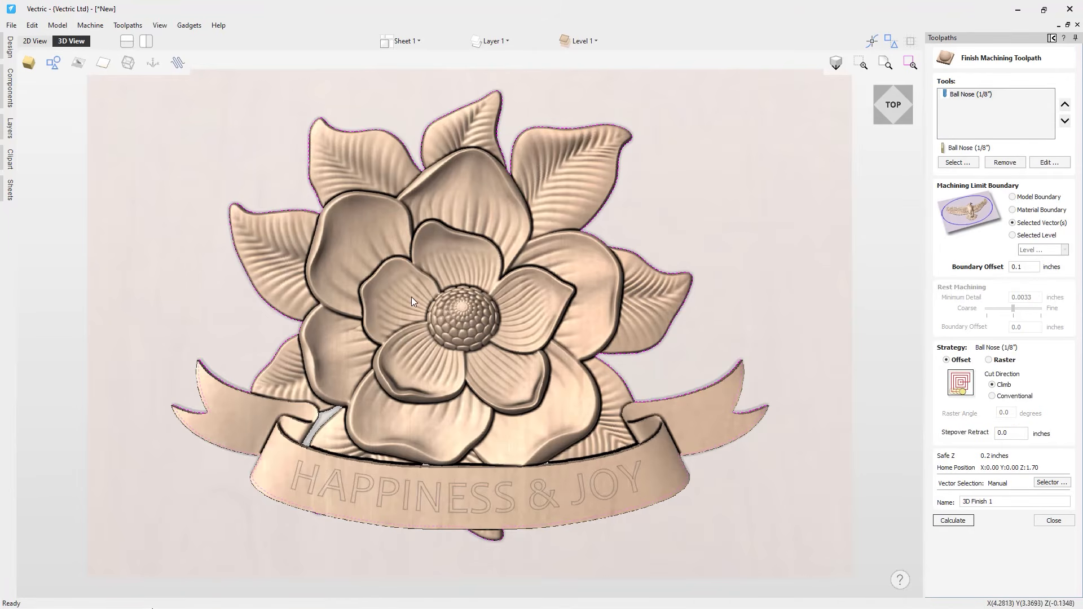
{"action": "left_click", "coordinate": [996, 361]}
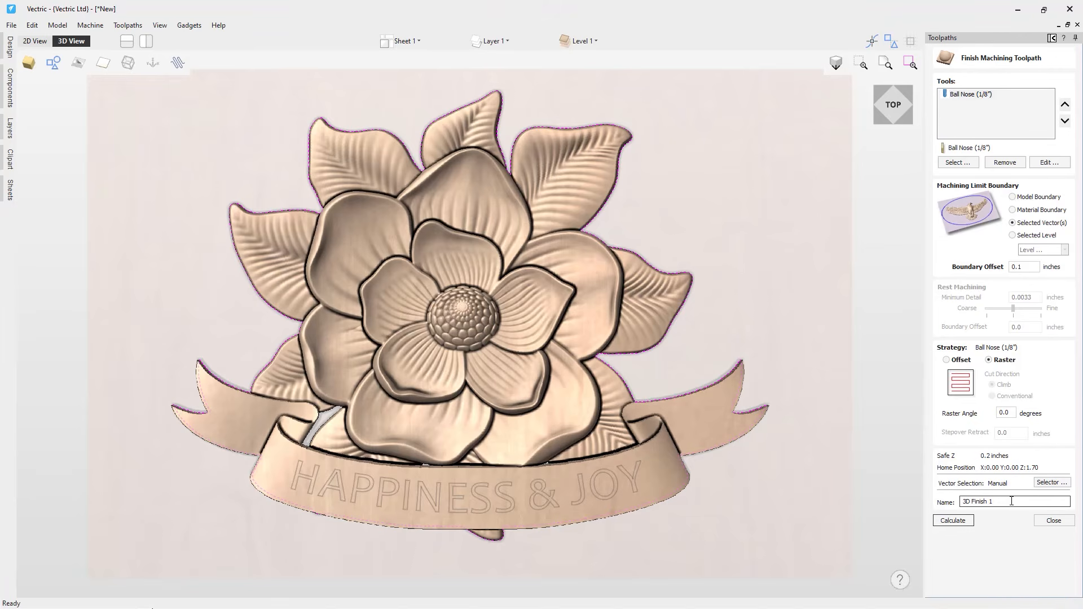
{"action": "left_click_drag", "start_coordinate": [997, 502], "coordinate": [989, 503]}
{"action": "left_click", "coordinate": [954, 520]}
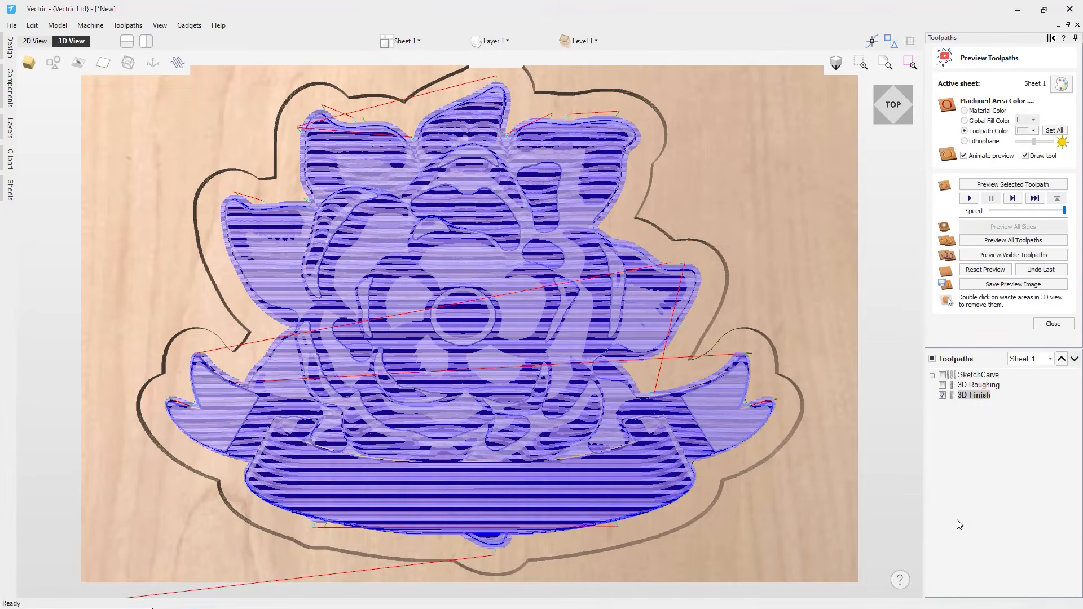
Simulate the 3D Finish toolpath, inspect the carved flower and ribbon from an angle and from above, and close the preview
{"action": "left_click_drag", "start_coordinate": [469, 517], "coordinate": [652, 389]}
{"action": "left_click", "coordinate": [1013, 257]}
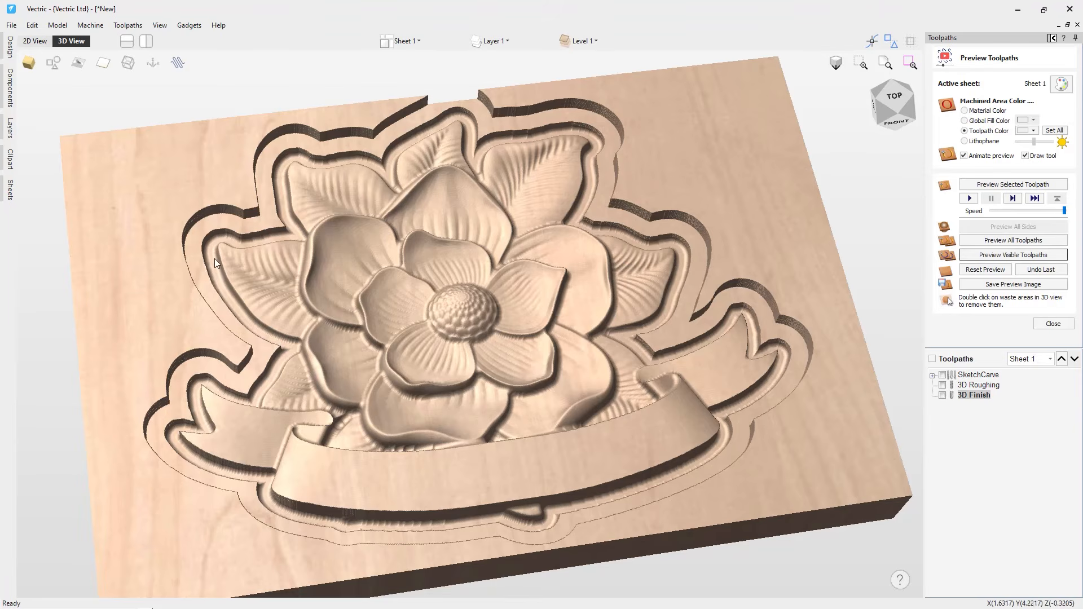
{"action": "left_click_drag", "start_coordinate": [543, 341], "coordinate": [514, 419]}
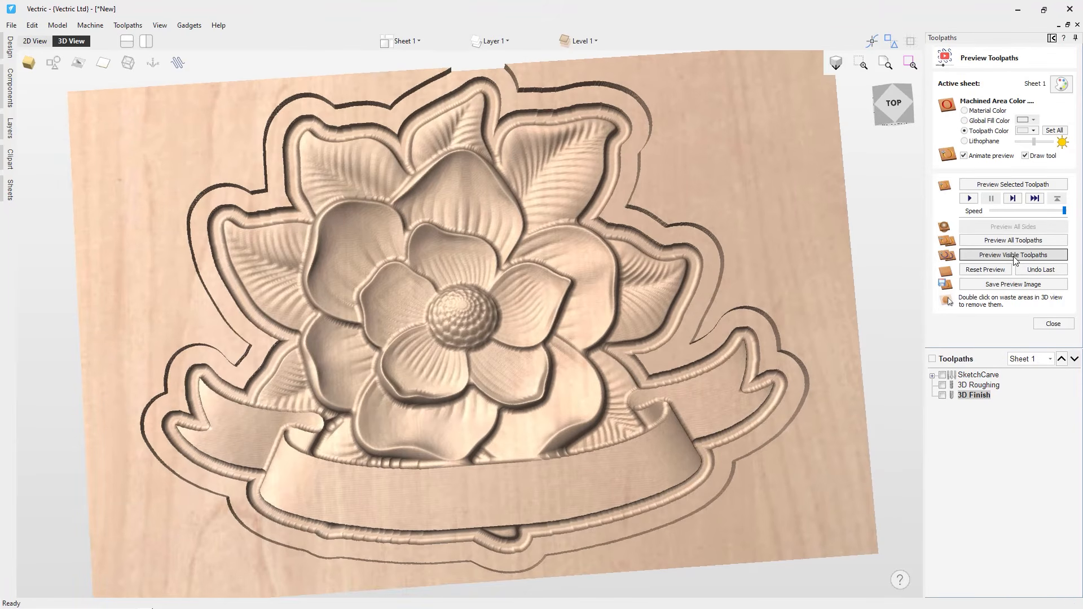
{"action": "left_click", "coordinate": [898, 108]}
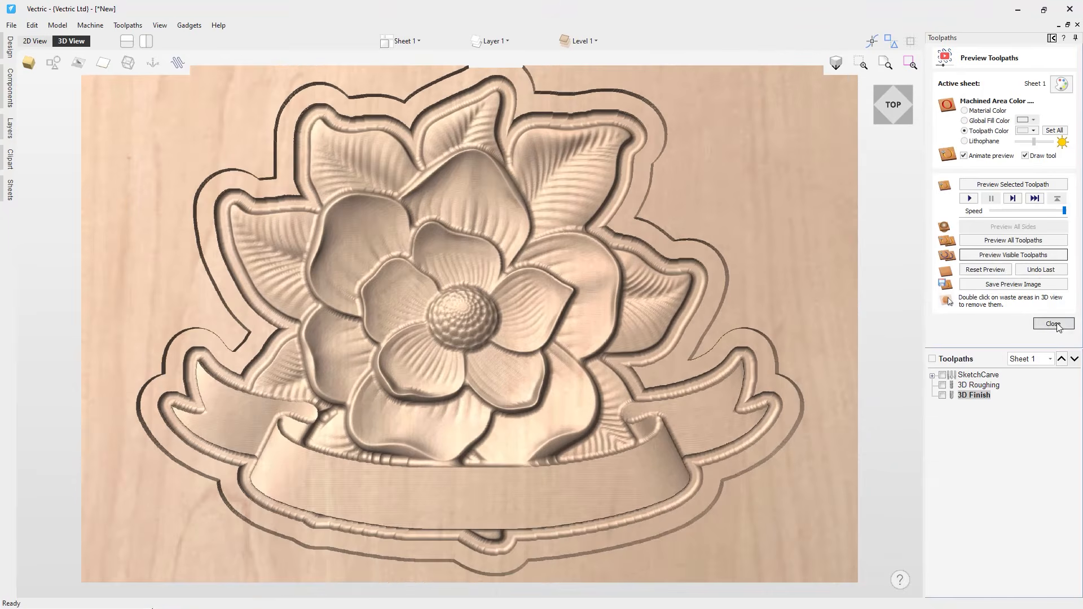
{"action": "left_click", "coordinate": [1053, 323]}
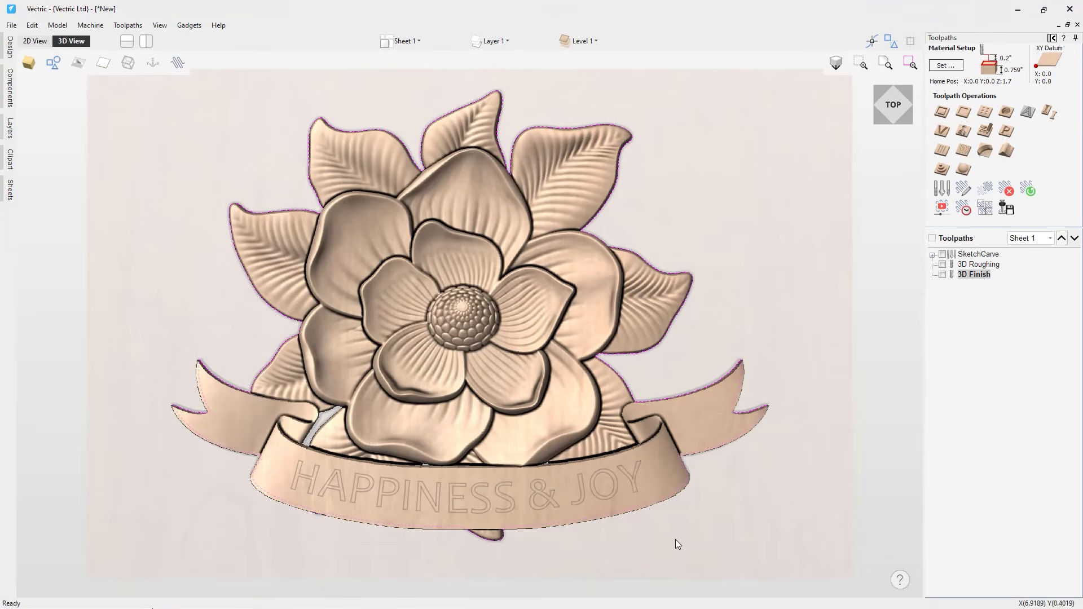
Start a V-Carve toolpath on the HAPPINESS & JOY text vectors with clearance tools switched off
{"action": "left_click", "coordinate": [501, 513]}
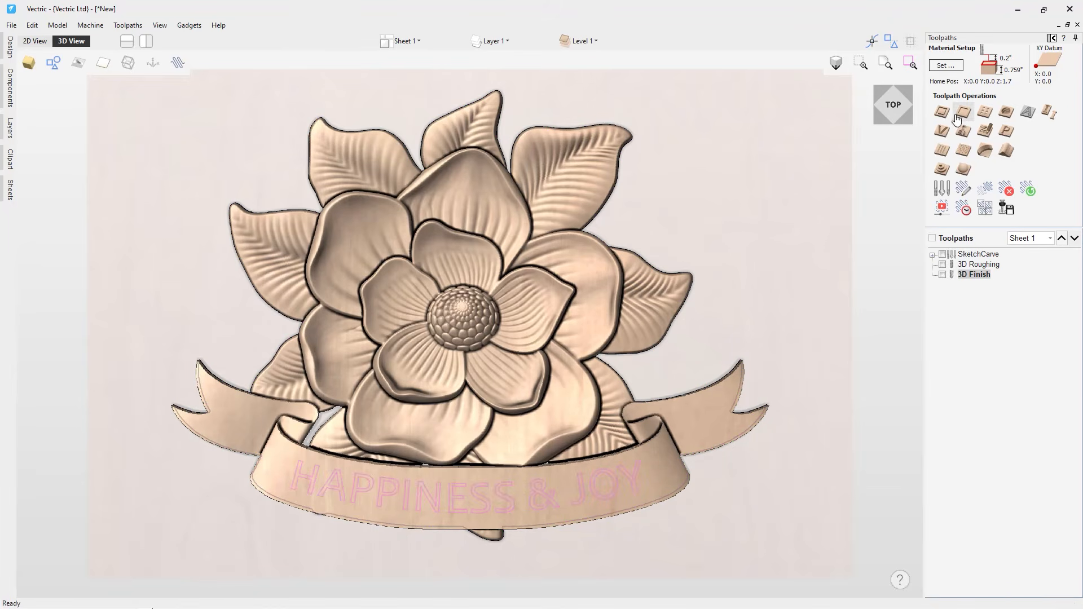
{"action": "left_click", "coordinate": [943, 131]}
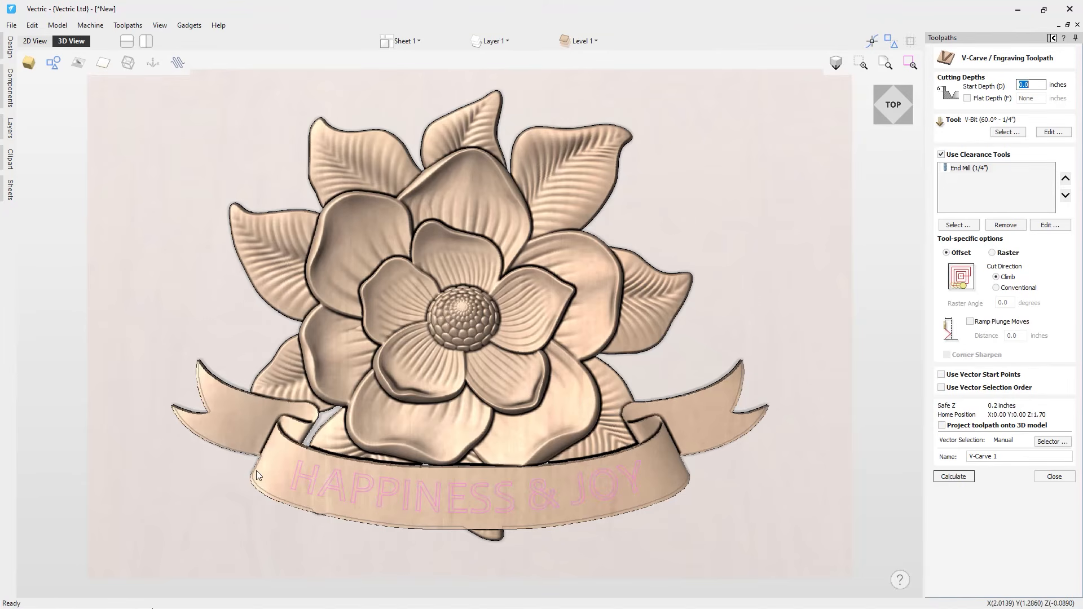
{"action": "left_click_drag", "start_coordinate": [451, 579], "coordinate": [357, 446]}
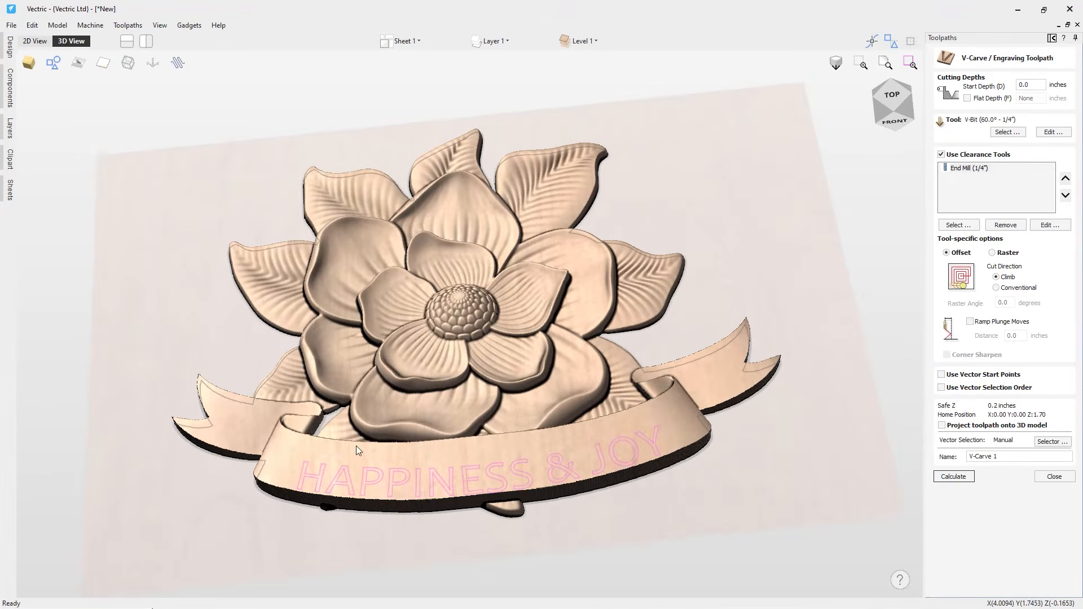
{"action": "left_click", "coordinate": [900, 100]}
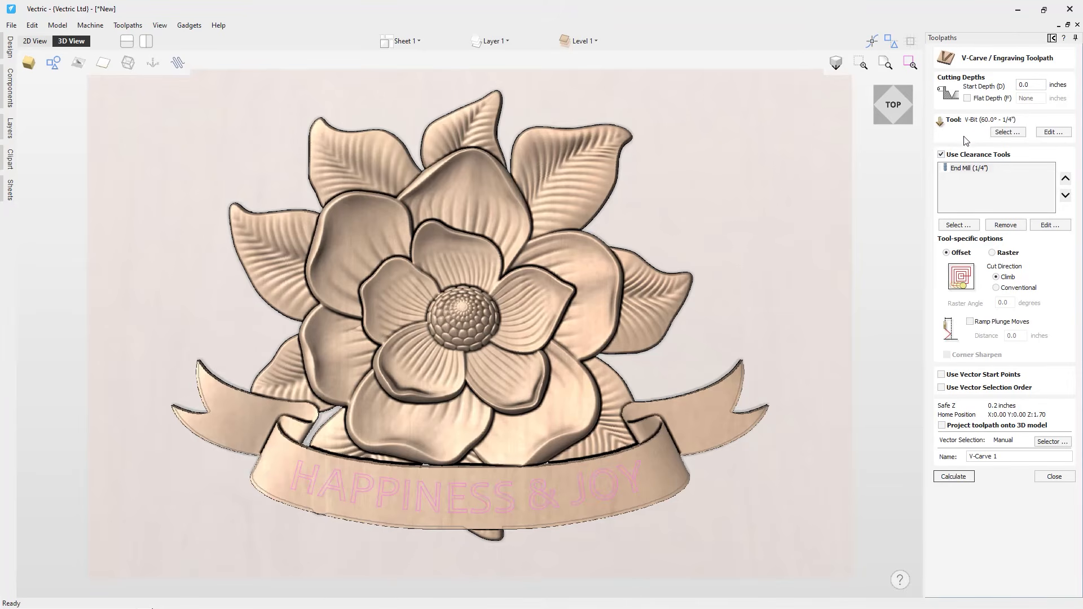
{"action": "left_click", "coordinate": [941, 156]}
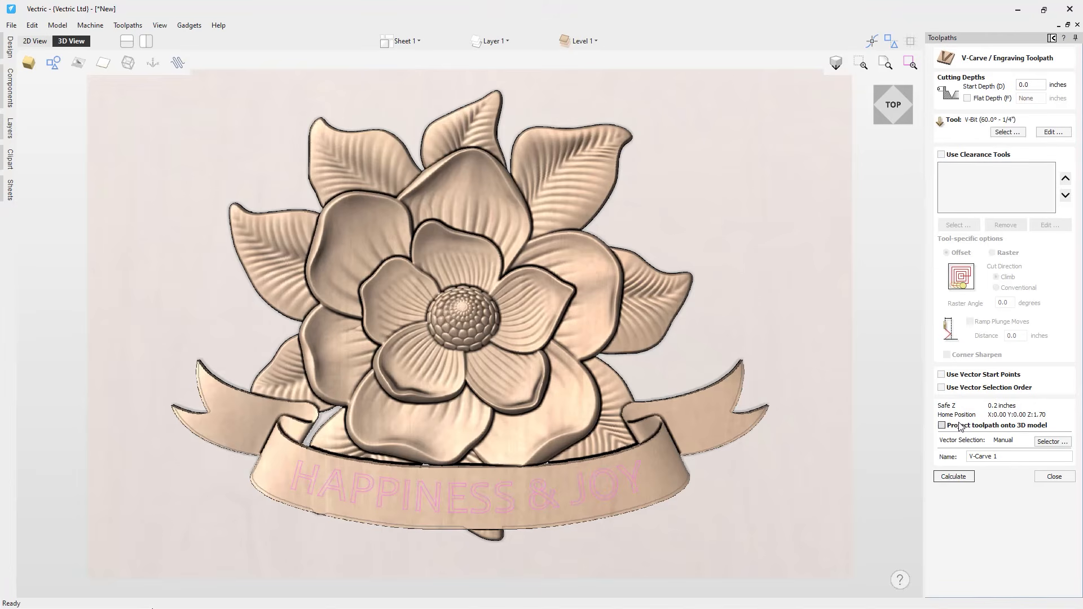
Project the V-carve toolpath onto the 3D model, name it V-Carve - Text and calculate it
{"action": "left_click", "coordinate": [941, 426]}
{"action": "left_click", "coordinate": [1002, 457]}
{"action": "key", "text": "BackSpace"}
{"action": "key", "text": "BackSpace"}
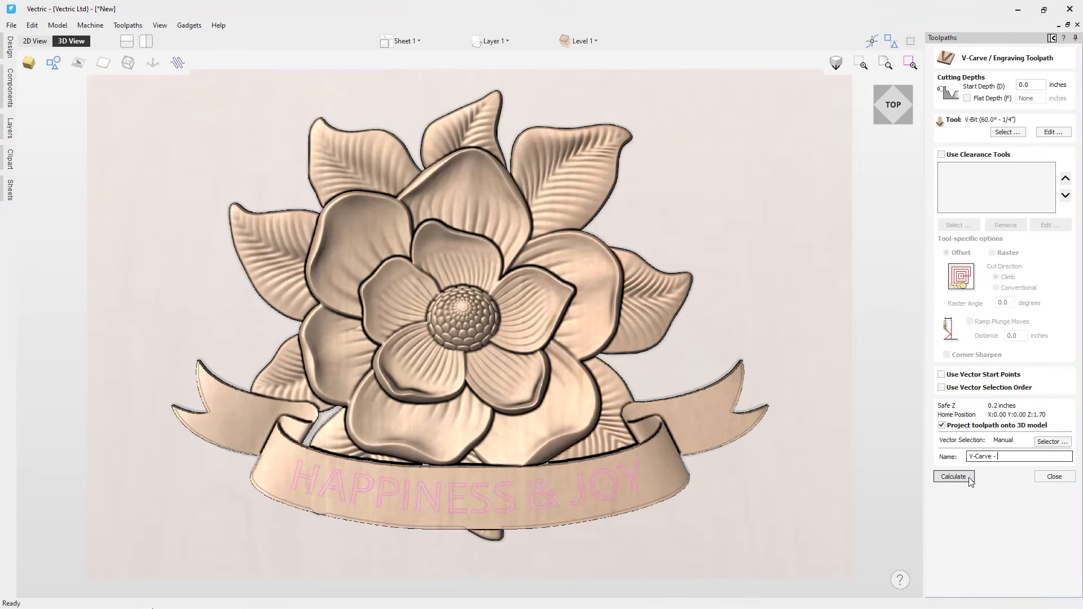
{"action": "left_click", "coordinate": [954, 477]}
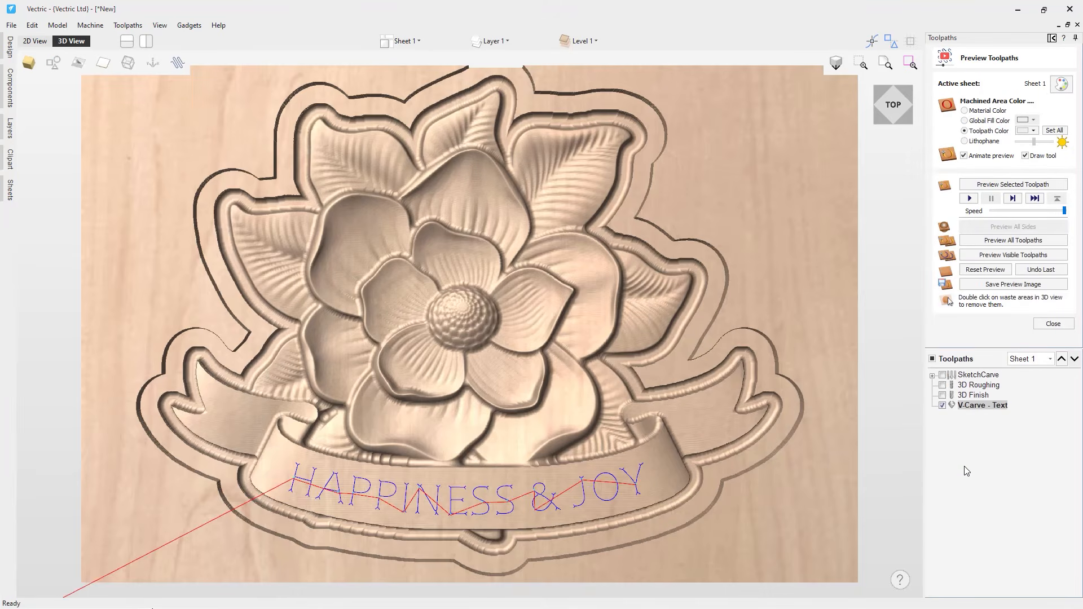
Simulate the V-Carve - Text toolpath, inspect the carved lettering from a slight angle and close the preview
{"action": "left_click", "coordinate": [1013, 255]}
{"action": "left_click_drag", "start_coordinate": [649, 384], "coordinate": [469, 422]}
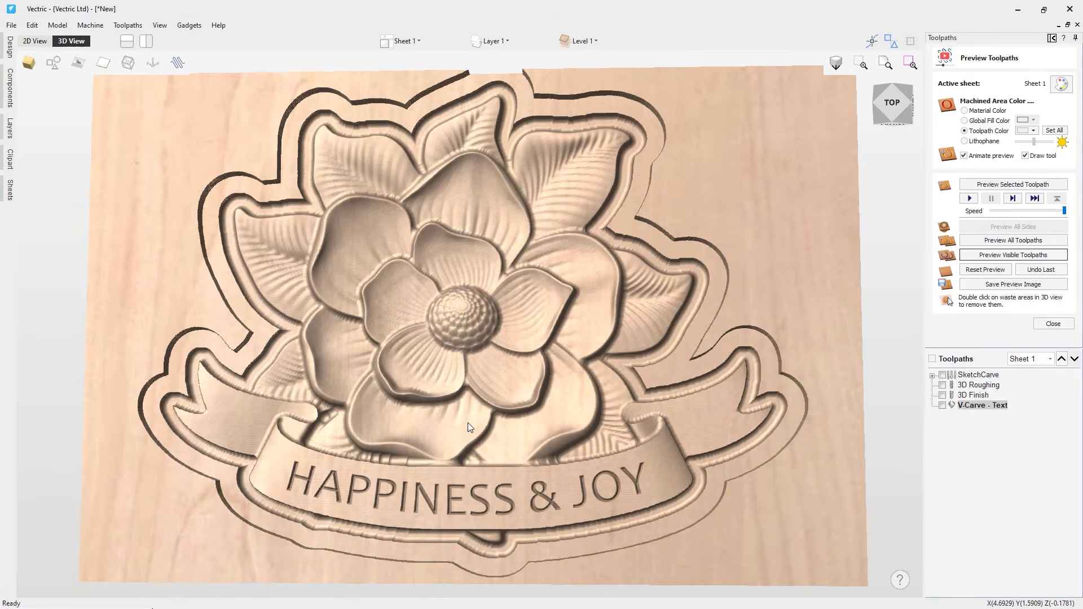
{"action": "left_click", "coordinate": [1053, 324]}
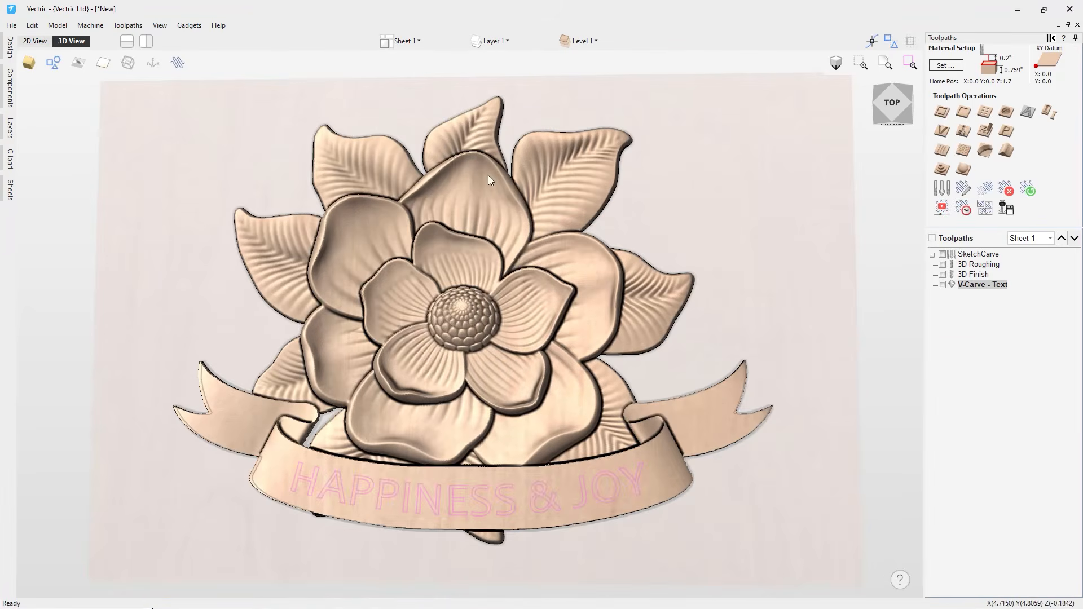
Start a 2D profile toolpath on the outer border vector with a cut depth of 0.759 inches and advanced options hidden
{"action": "left_click", "coordinate": [208, 404]}
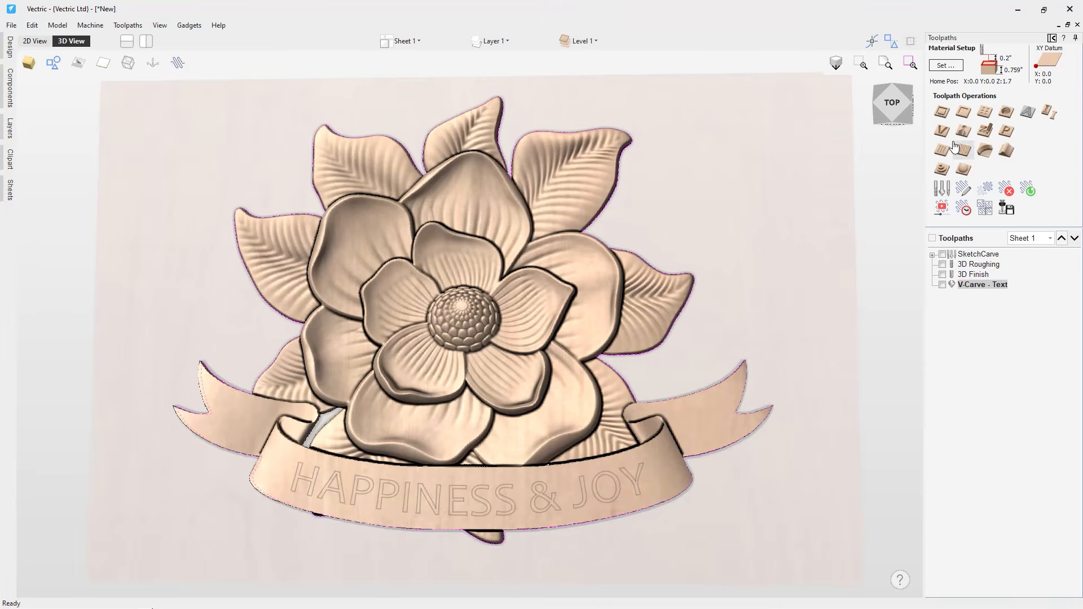
{"action": "left_click", "coordinate": [944, 113]}
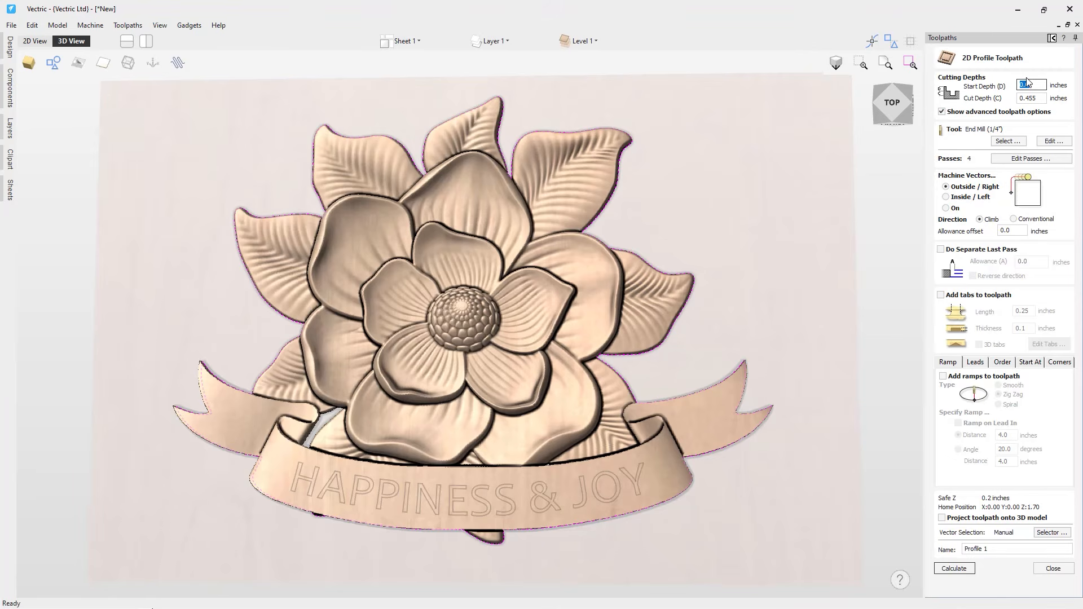
{"action": "left_click_drag", "start_coordinate": [1042, 98], "coordinate": [1018, 98]}
{"action": "type", "text": "2="}
{"action": "left_click", "coordinate": [941, 111]}
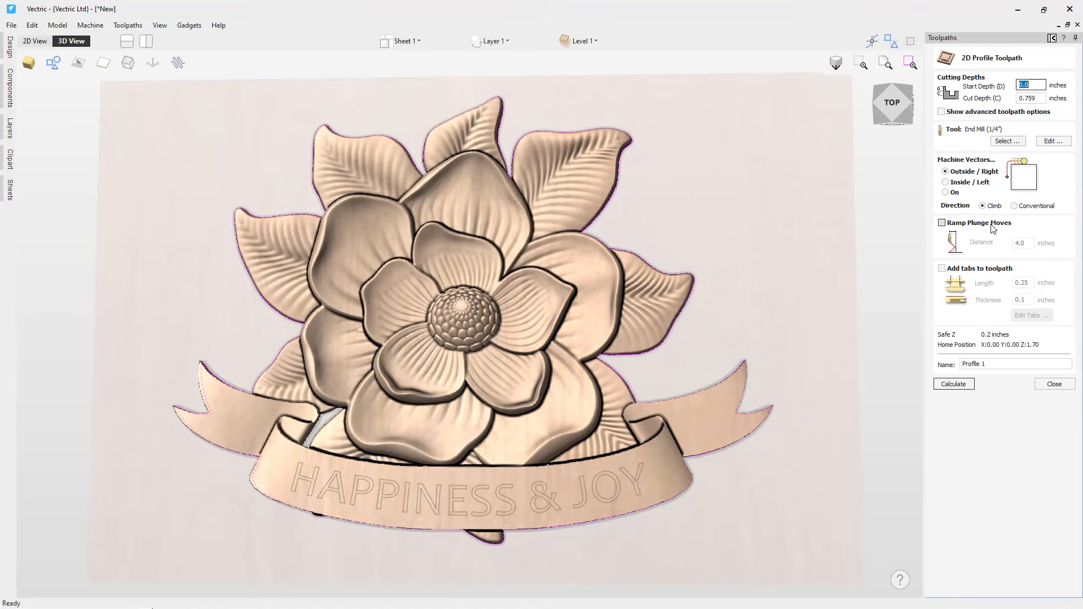
Enable tabs for the profile toolpath and place seven by hand around the flower and ribbon outline
{"action": "left_click", "coordinate": [942, 269]}
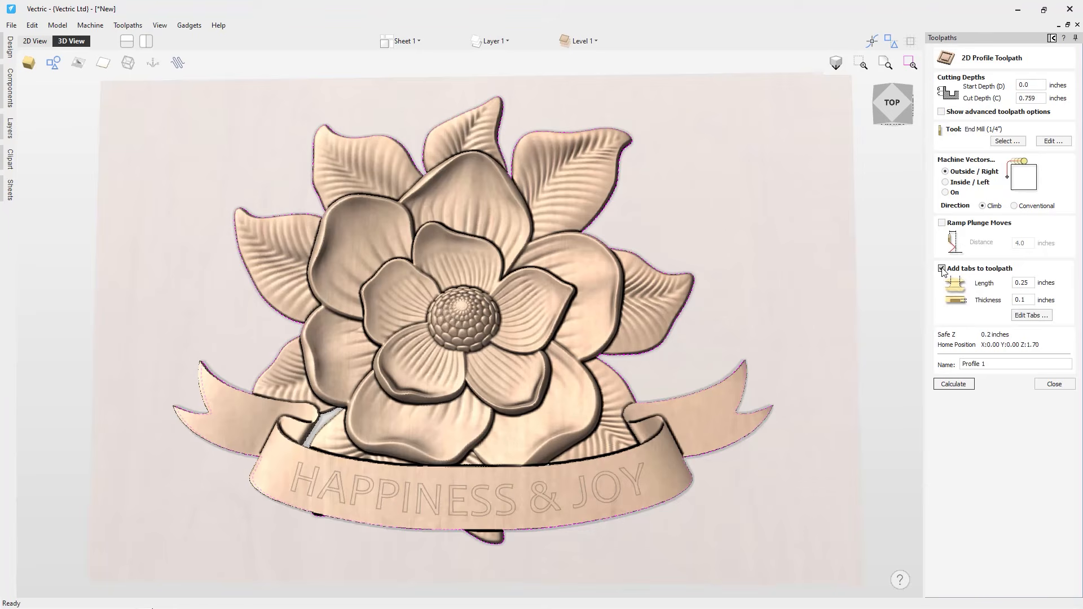
{"action": "left_click", "coordinate": [1026, 320]}
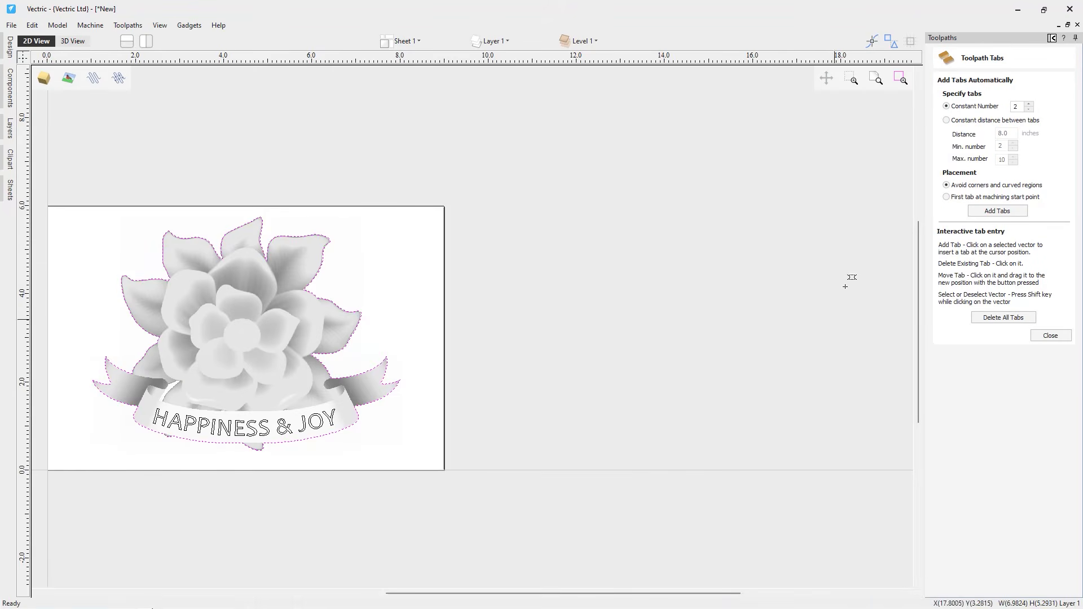
{"action": "left_click", "coordinate": [874, 82]}
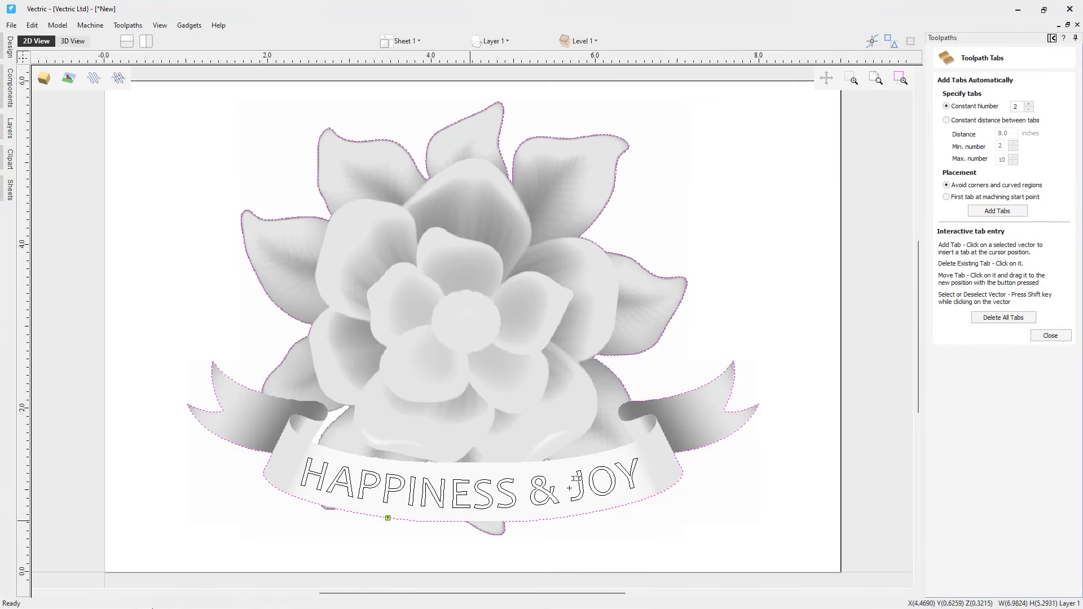
{"action": "left_click", "coordinate": [580, 515]}
{"action": "left_click", "coordinate": [231, 443]}
{"action": "left_click", "coordinate": [458, 122]}
{"action": "left_click", "coordinate": [256, 273]}
{"action": "left_click", "coordinate": [669, 321]}
{"action": "left_click", "coordinate": [1051, 335]}
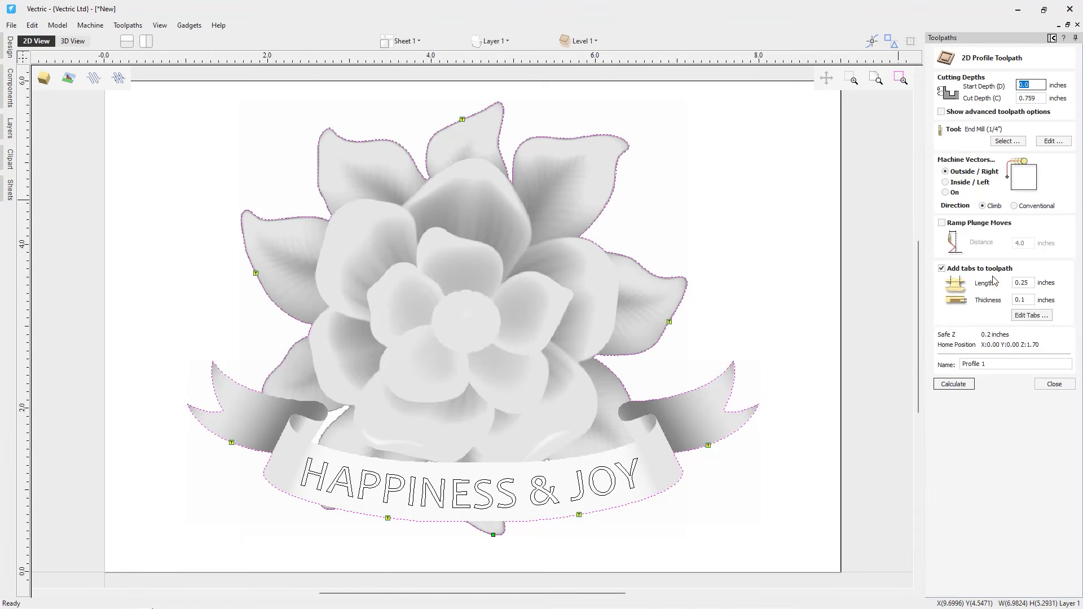
Name the profile toolpath Cutout and calculate it
{"action": "left_click", "coordinate": [965, 364]}
{"action": "type", "text": "Cutout"}
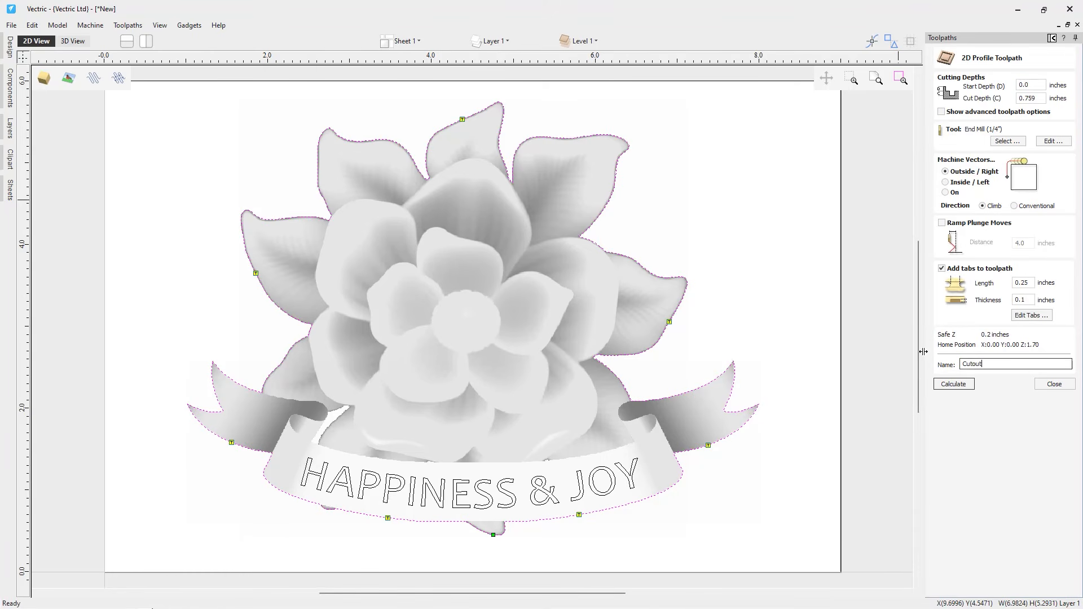
{"action": "left_click", "coordinate": [954, 384]}
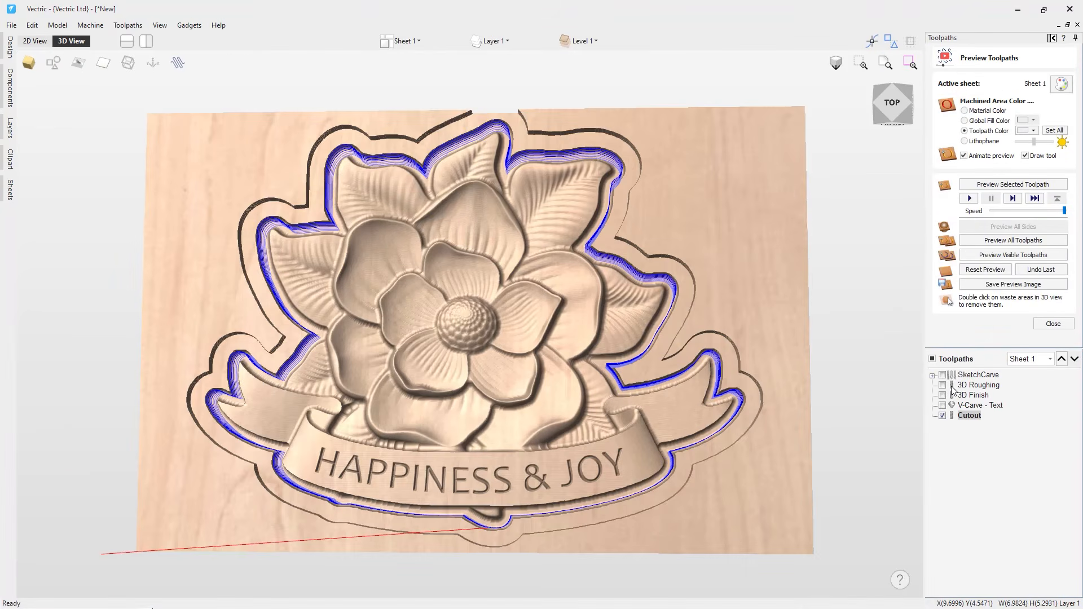
Simulate the Cutout toolpath and inspect the tabs and cut edge from an angle and from above
{"action": "left_click", "coordinate": [978, 257]}
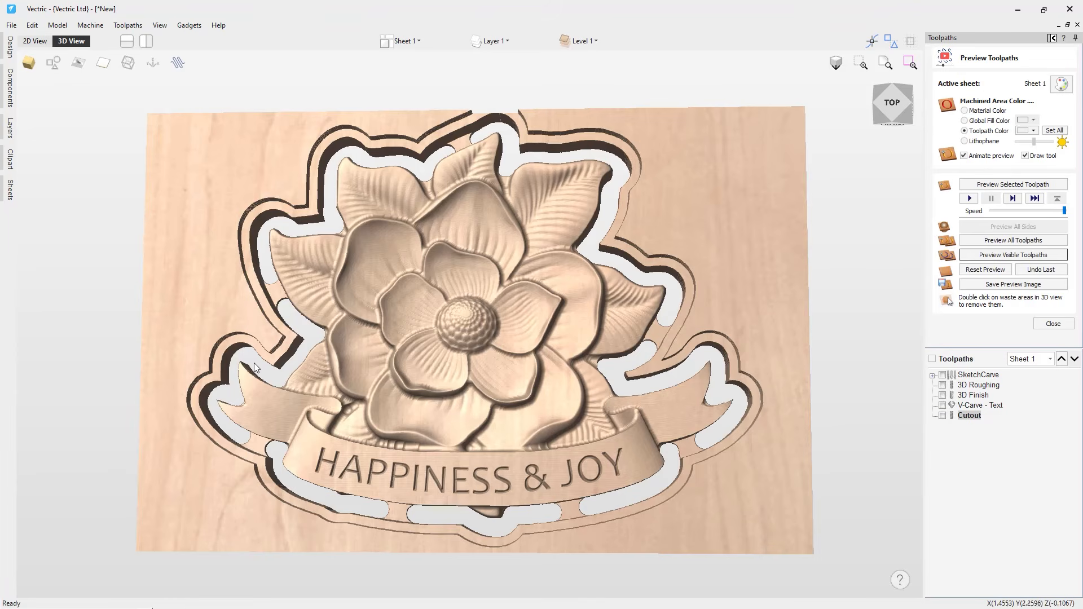
{"action": "left_click_drag", "start_coordinate": [453, 441], "coordinate": [574, 442]}
{"action": "left_click", "coordinate": [889, 100]}
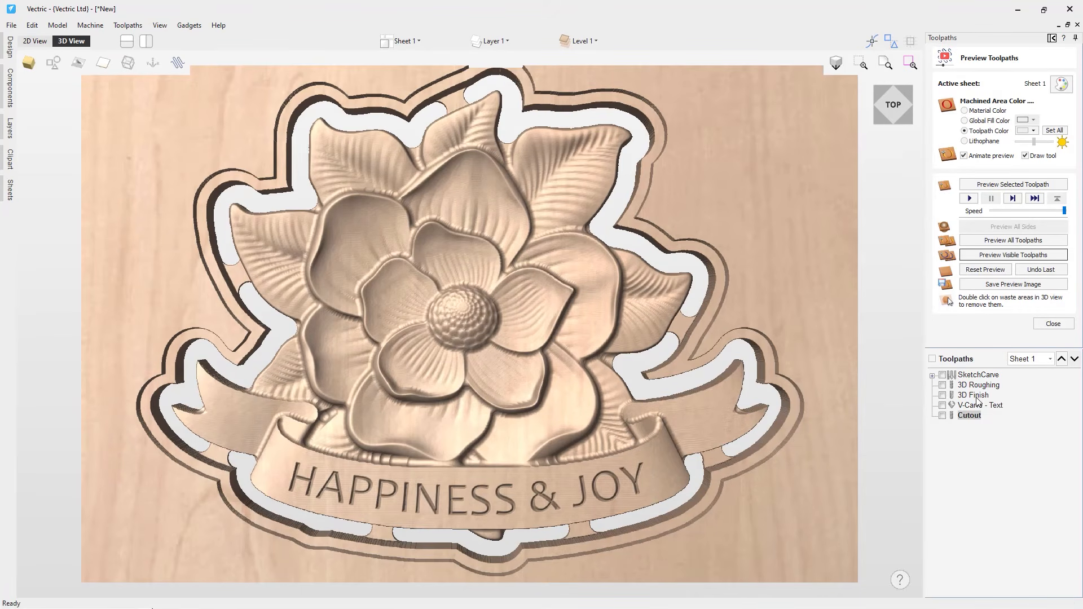
Create an empty toolpath group and rename it 3D Carving
{"action": "right_click", "coordinate": [973, 454]}
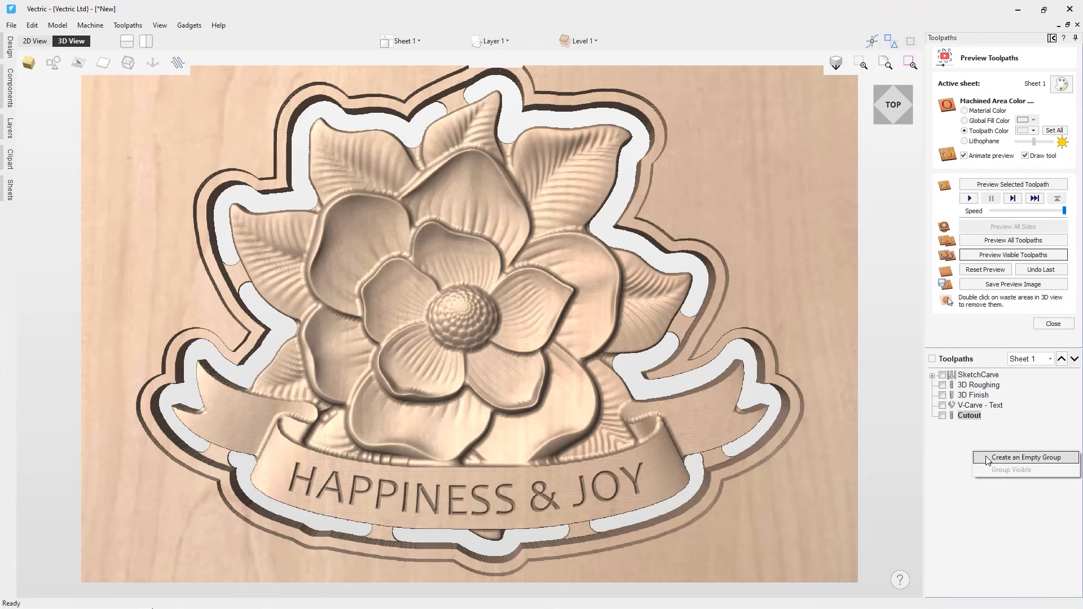
{"action": "left_click", "coordinate": [987, 457]}
{"action": "left_click", "coordinate": [975, 377]}
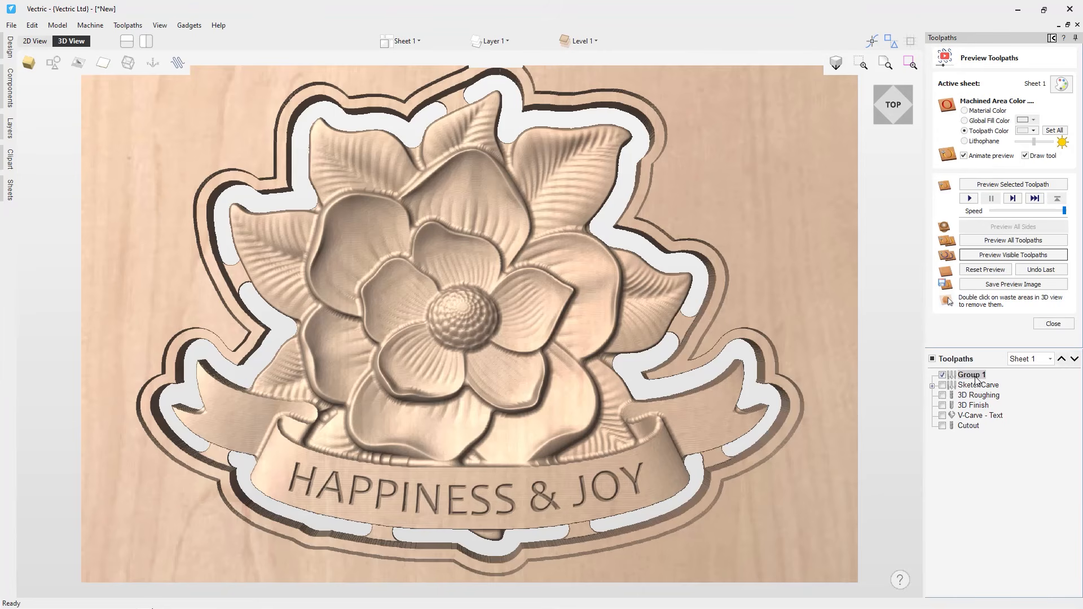
{"action": "right_click", "coordinate": [976, 380]}
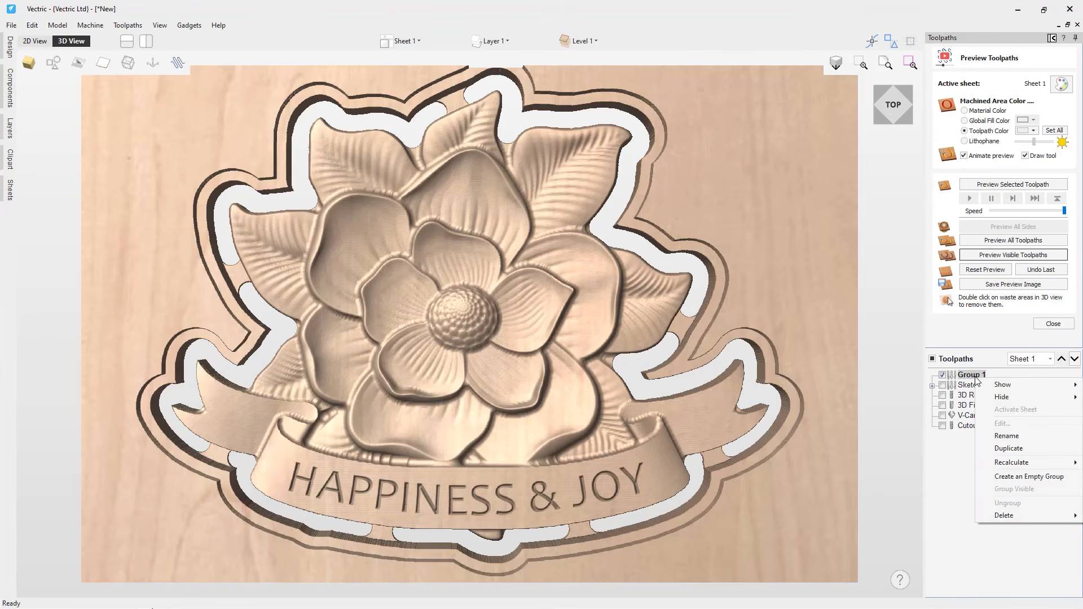
{"action": "left_click", "coordinate": [994, 440]}
{"action": "type", "text": "3D Carving"}
{"action": "key", "text": "Return"}
Move the 3D Roughing, 3D Finish, V-Carve - Text and Cutout toolpaths into the 3D Carving group and close the preview
{"action": "mouse_move", "coordinate": [985, 399]}
{"action": "left_mouse_down"}
{"action": "mouse_move", "coordinate": [985, 377]}
{"action": "mouse_move", "coordinate": [971, 423]}
{"action": "mouse_move", "coordinate": [975, 412]}
{"action": "left_mouse_up"}
{"action": "left_click", "coordinate": [978, 416]}
{"action": "left_click", "coordinate": [970, 427]}
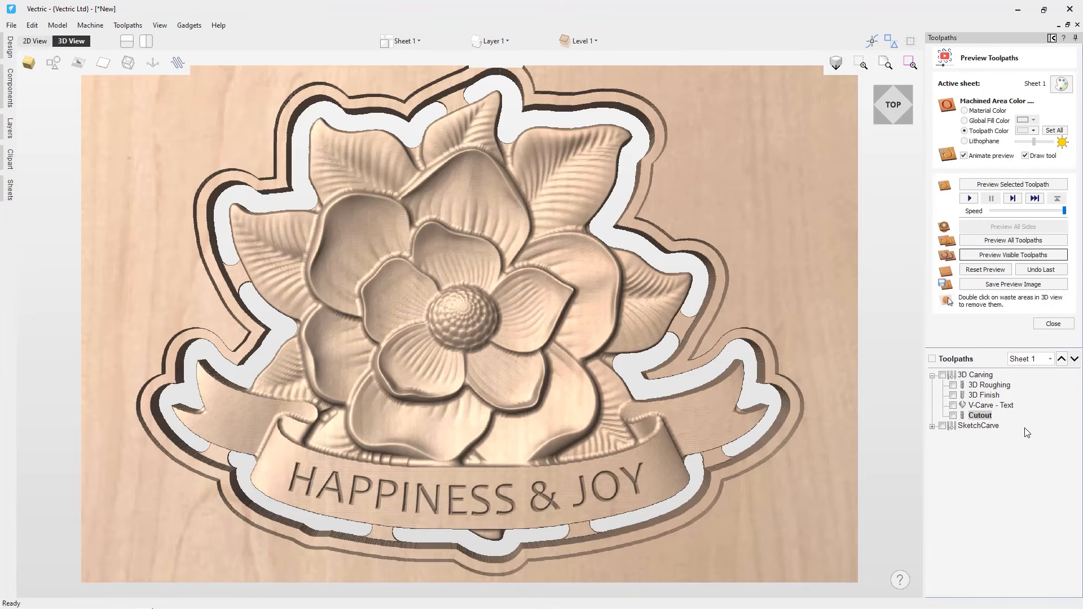
{"action": "left_click", "coordinate": [1055, 325]}
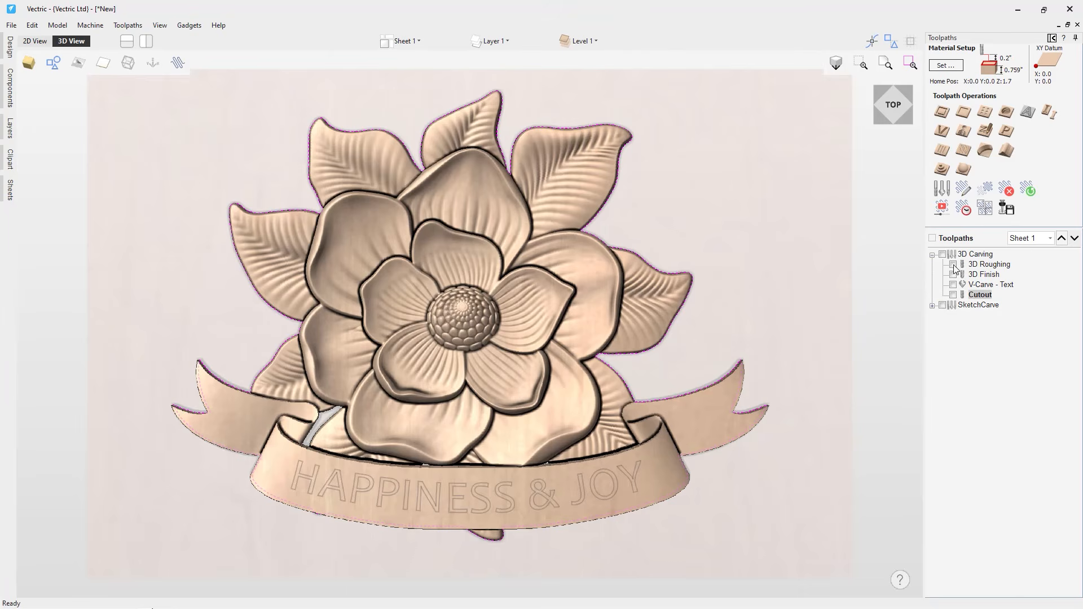
Set toolpath saving to output visible toolpaths to multiple files, and make all four 3D Carving toolpaths visible
{"action": "left_click", "coordinate": [1008, 210]}
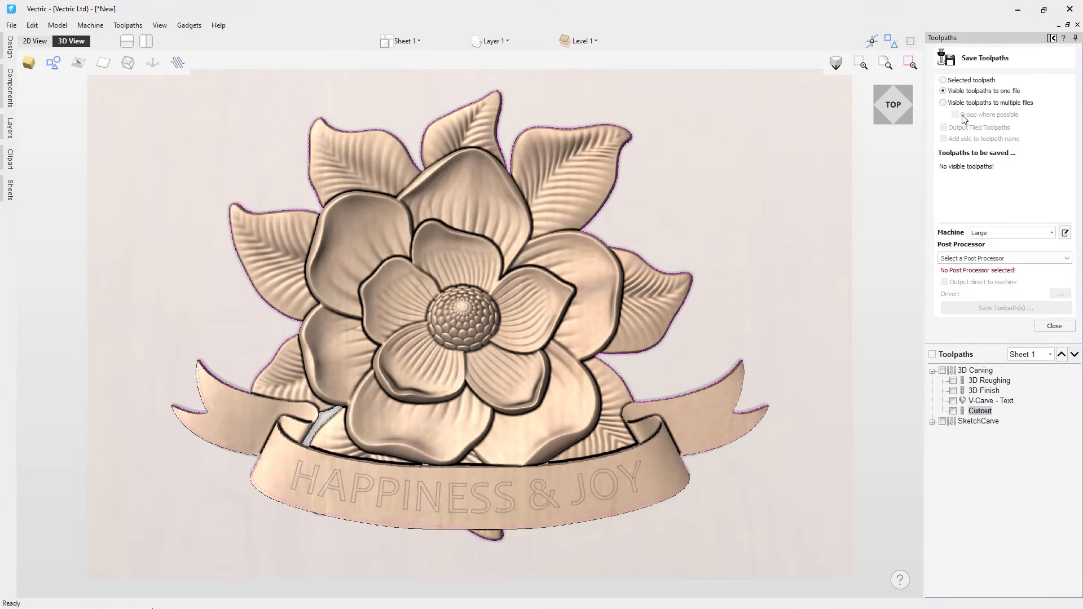
{"action": "left_click", "coordinate": [944, 104]}
{"action": "left_click", "coordinate": [953, 381]}
{"action": "left_click", "coordinate": [954, 390]}
{"action": "left_click", "coordinate": [954, 400]}
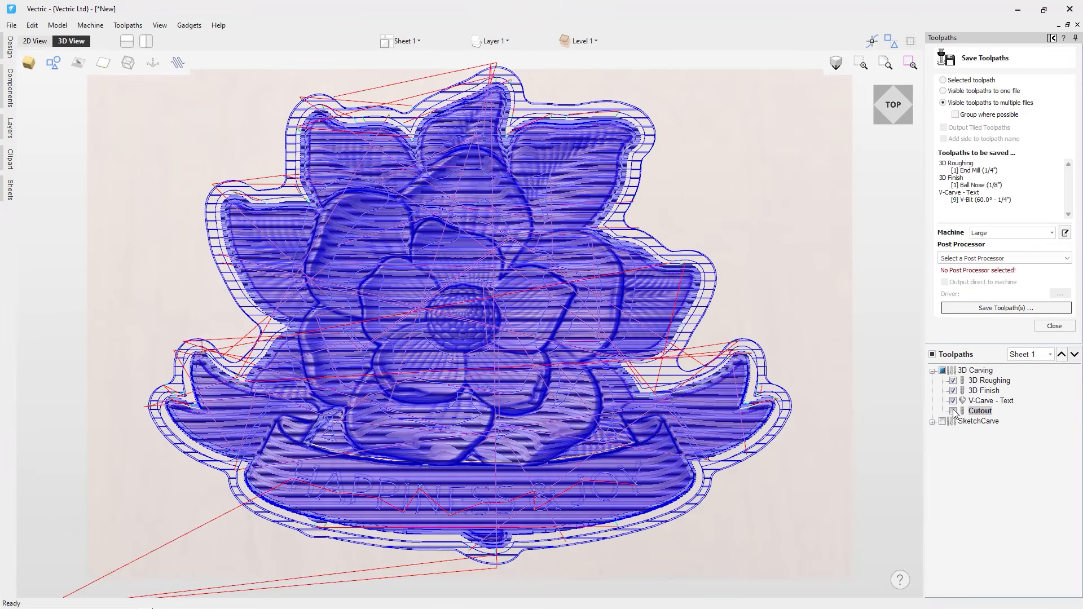
{"action": "left_click", "coordinate": [954, 410]}
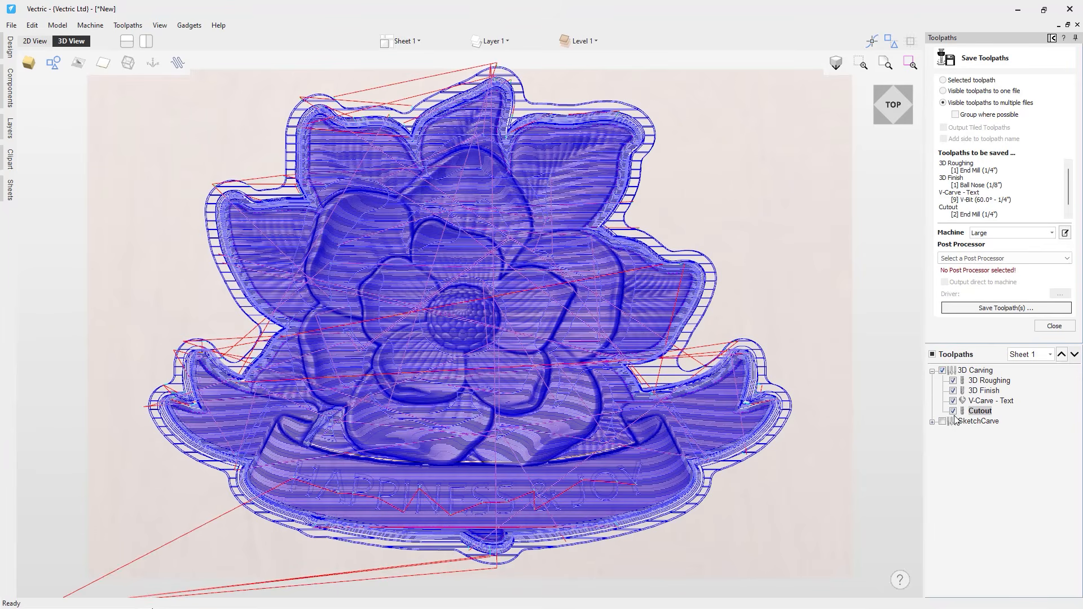
Choose the Shark SD 110 - Default machine and save the toolpaths under the file name Flower - 3D Cut
{"action": "left_click", "coordinate": [1053, 233]}
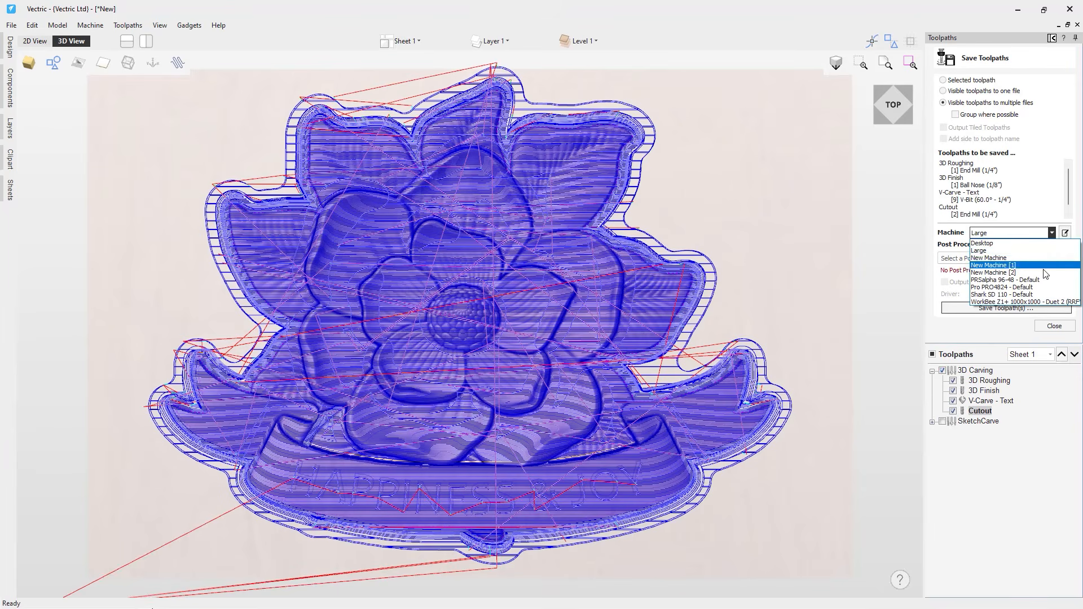
{"action": "left_click", "coordinate": [1036, 295]}
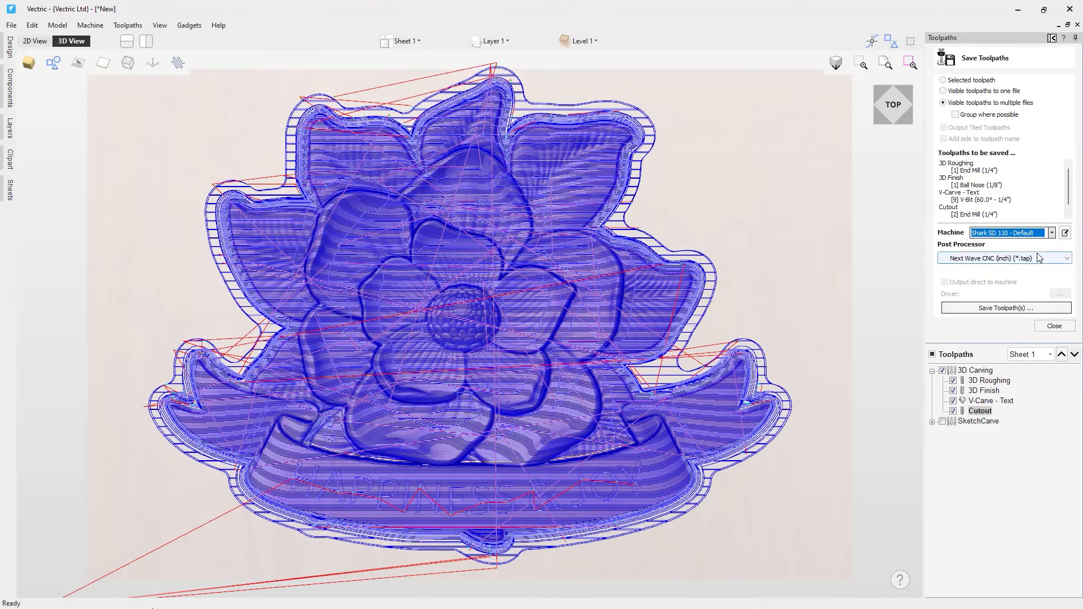
{"action": "left_click", "coordinate": [991, 310]}
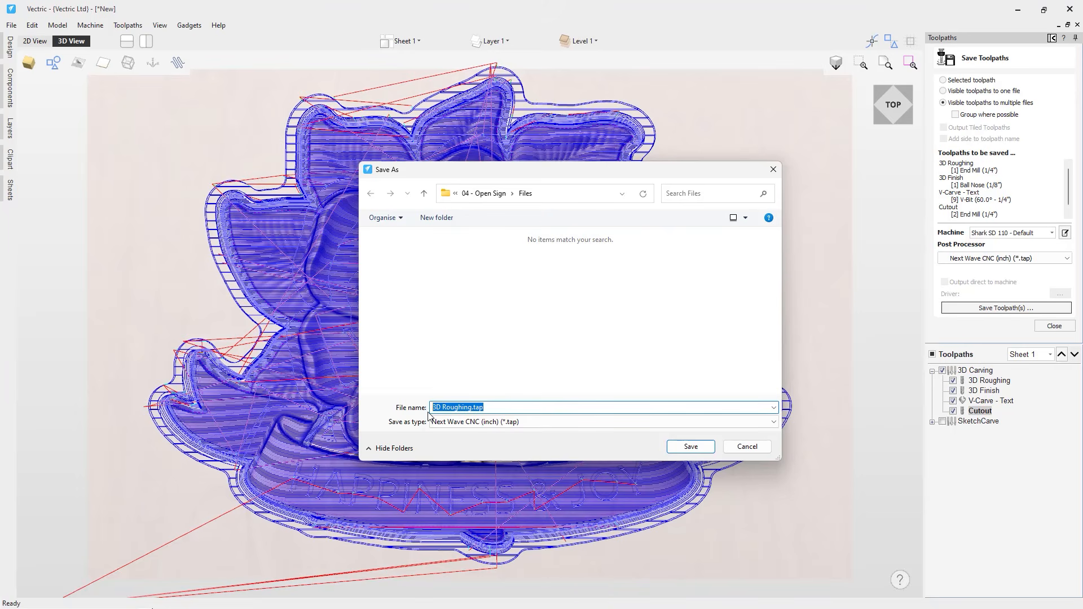
{"action": "type", "text": "Flower - 3D Cut"}
{"action": "left_click", "coordinate": [680, 446]}
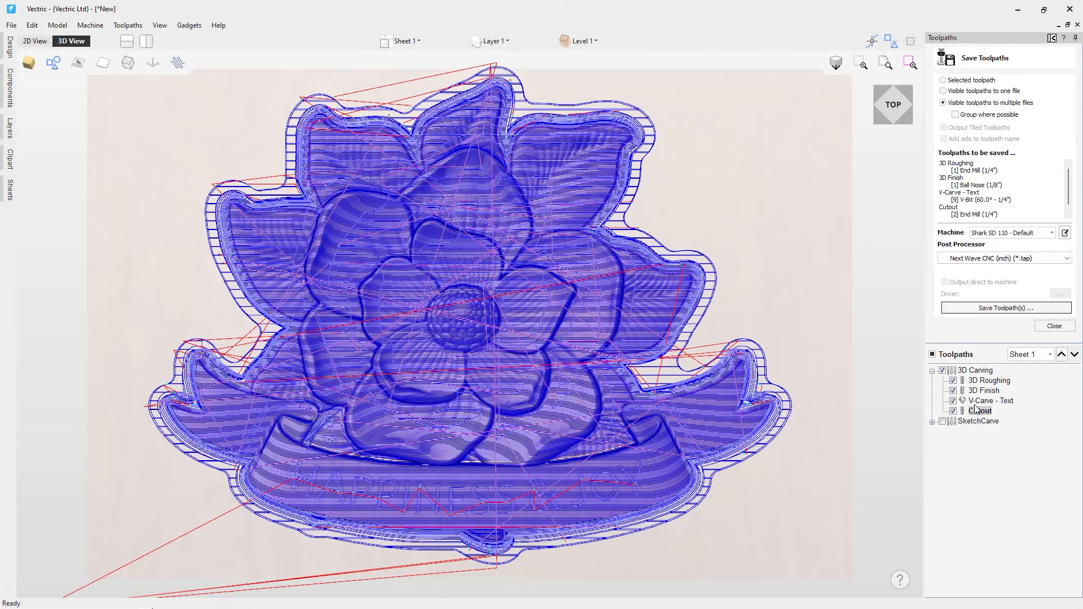
Check the exported toolpath files in the Files folder, leaving without saving again
{"action": "left_click", "coordinate": [987, 309]}
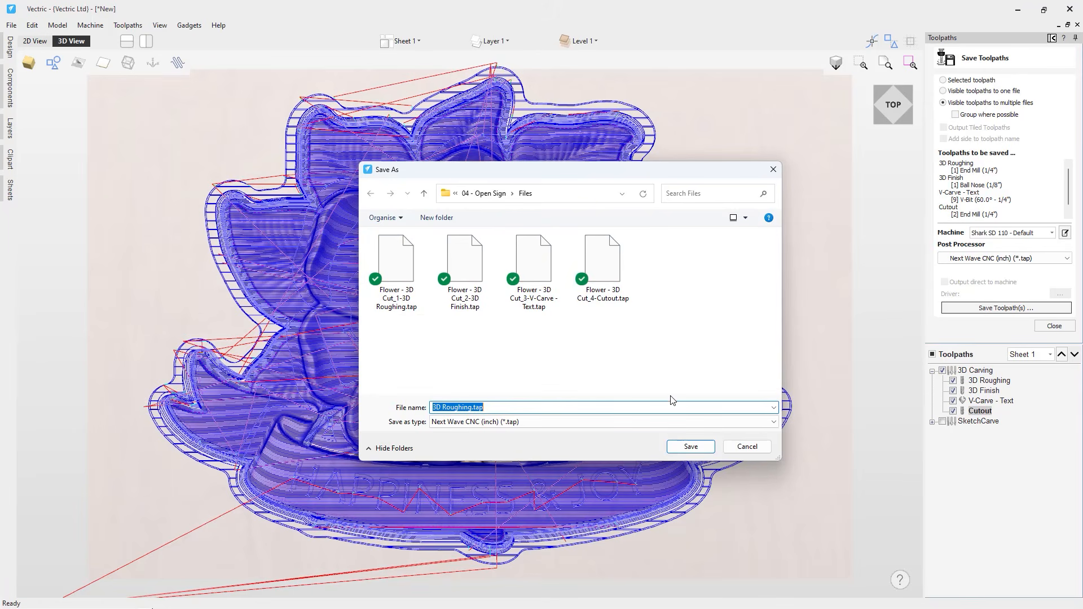
{"action": "left_click", "coordinate": [746, 446]}
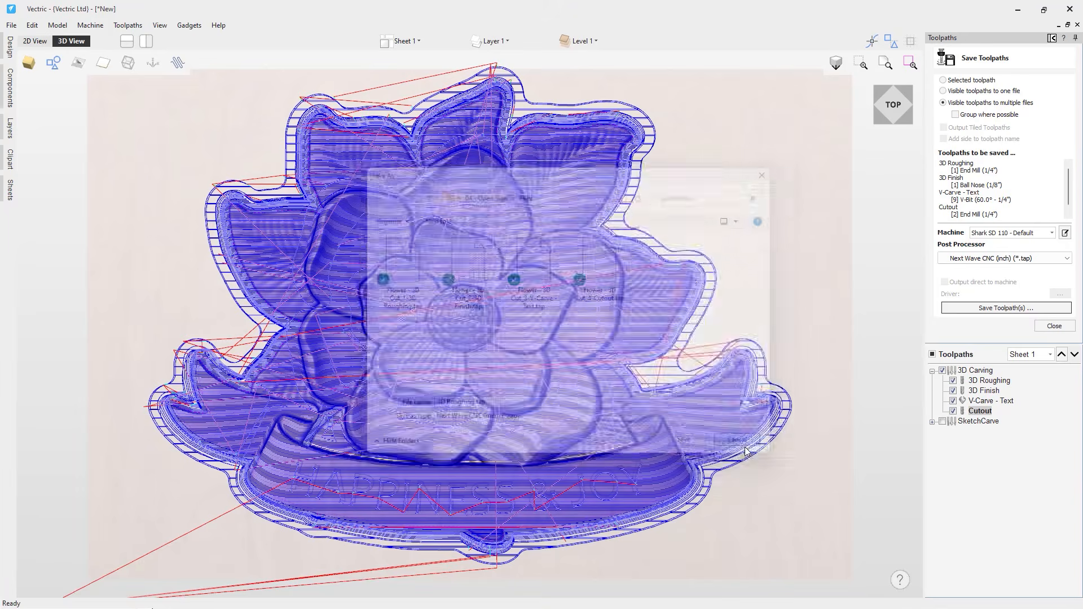